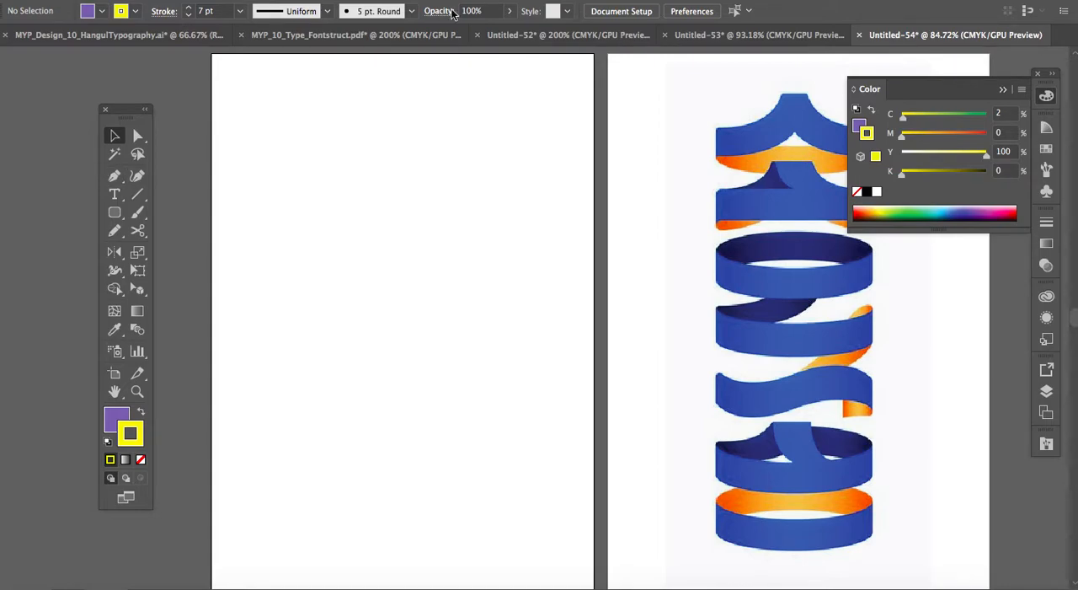
Draw an open zigzag path of ten corner points on the blank artboard with the Pen tool.
click(1003, 90)
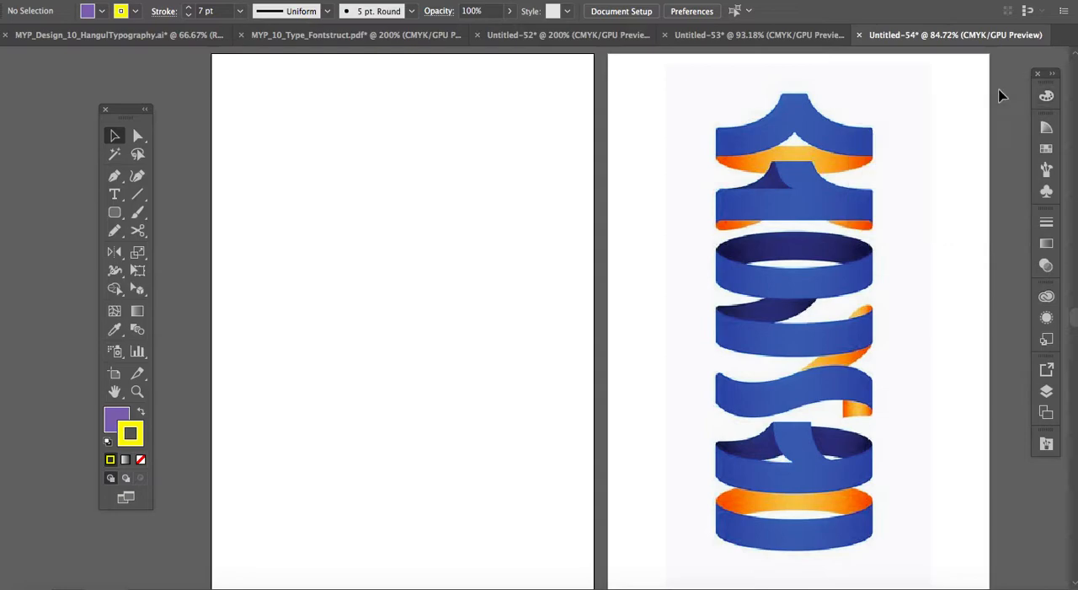
click(117, 178)
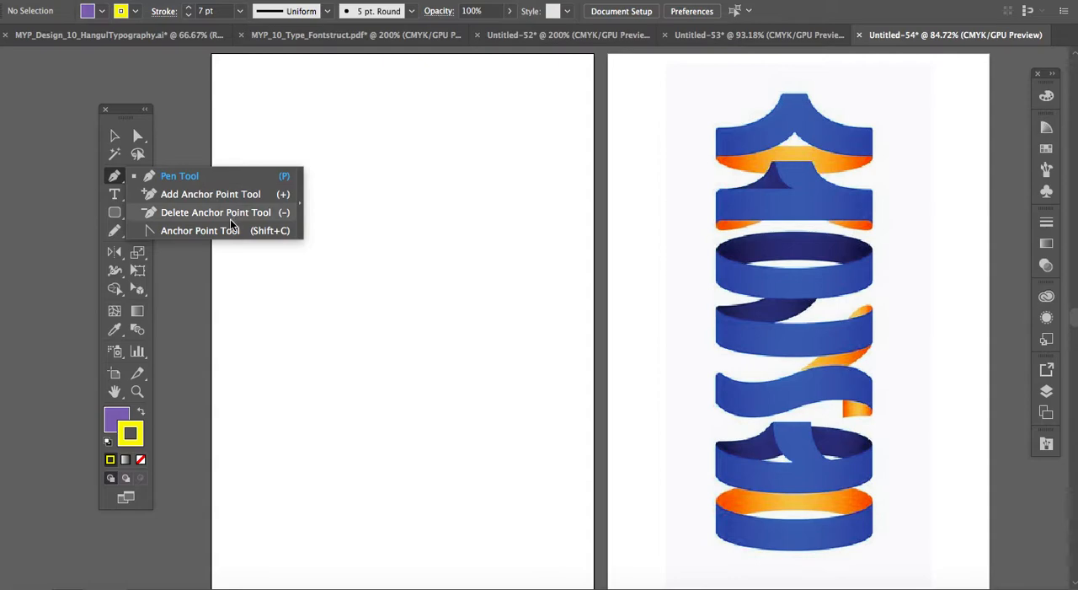
click(186, 179)
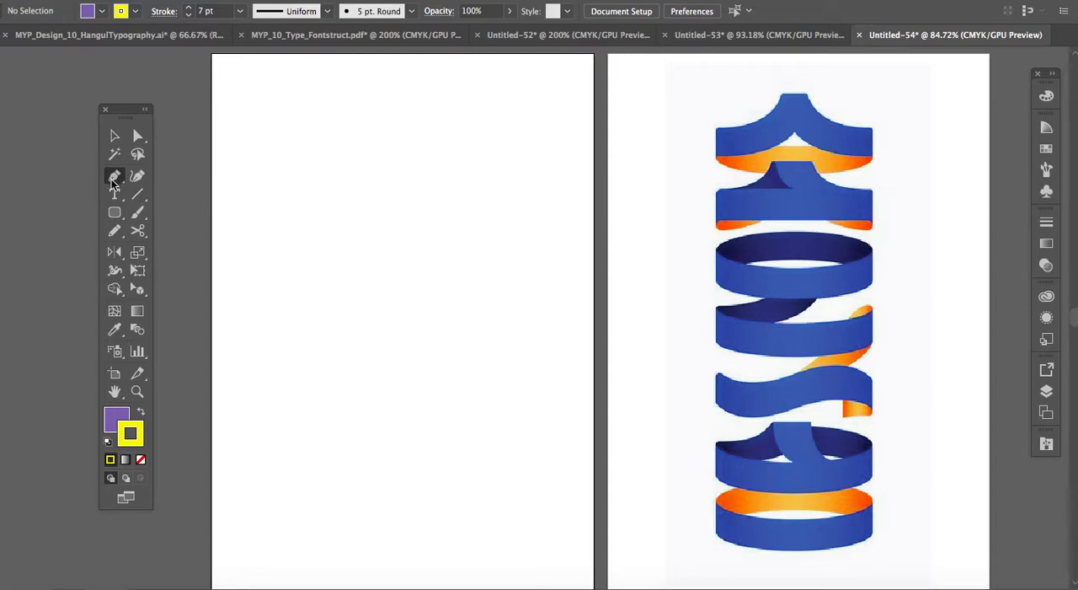
click(293, 182)
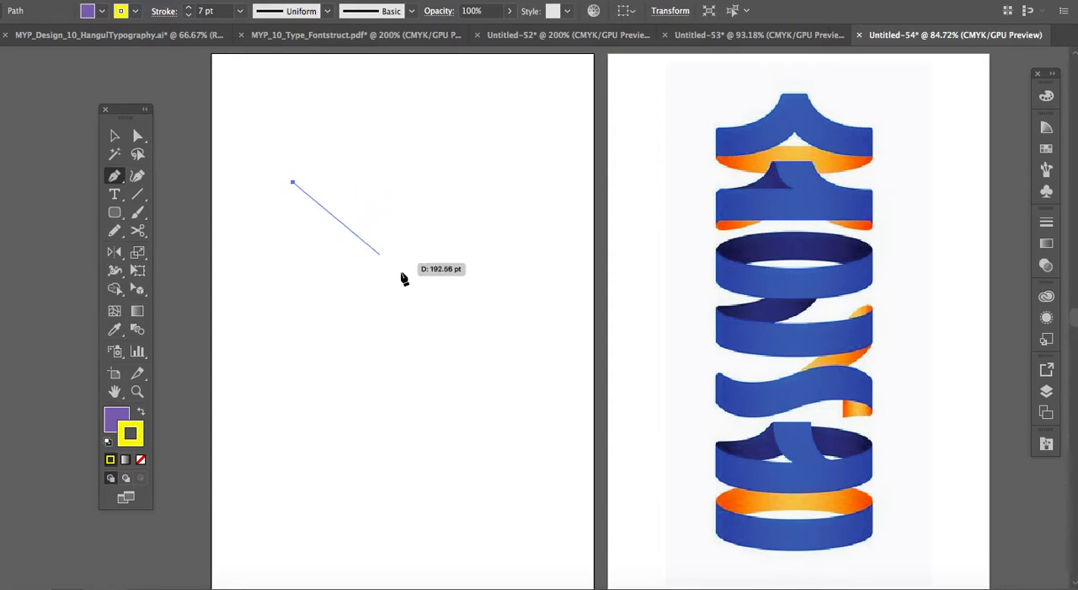
click(528, 214)
click(423, 333)
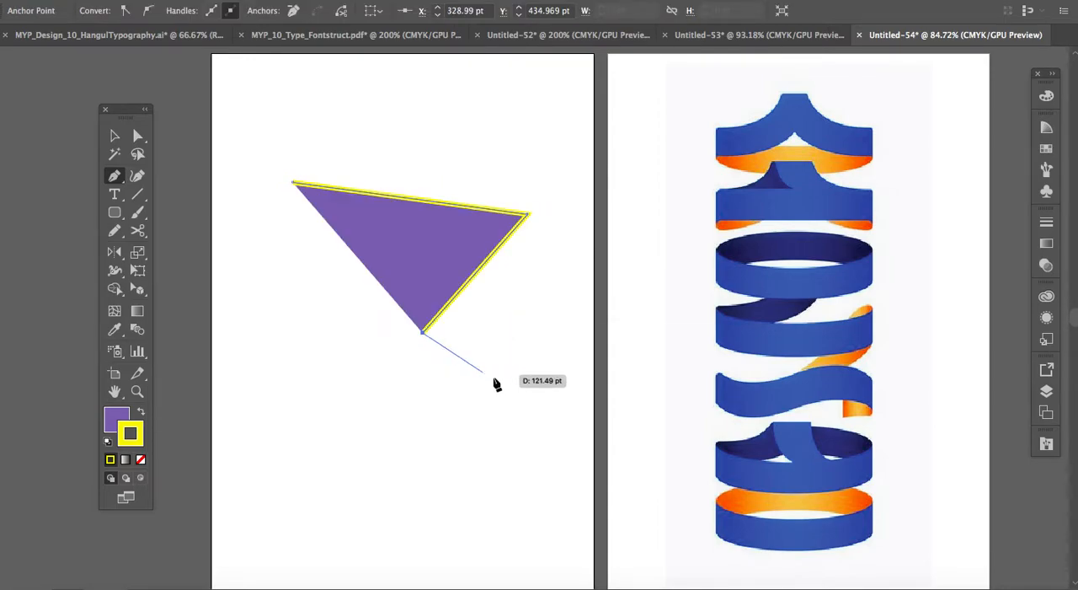
click(493, 377)
click(410, 438)
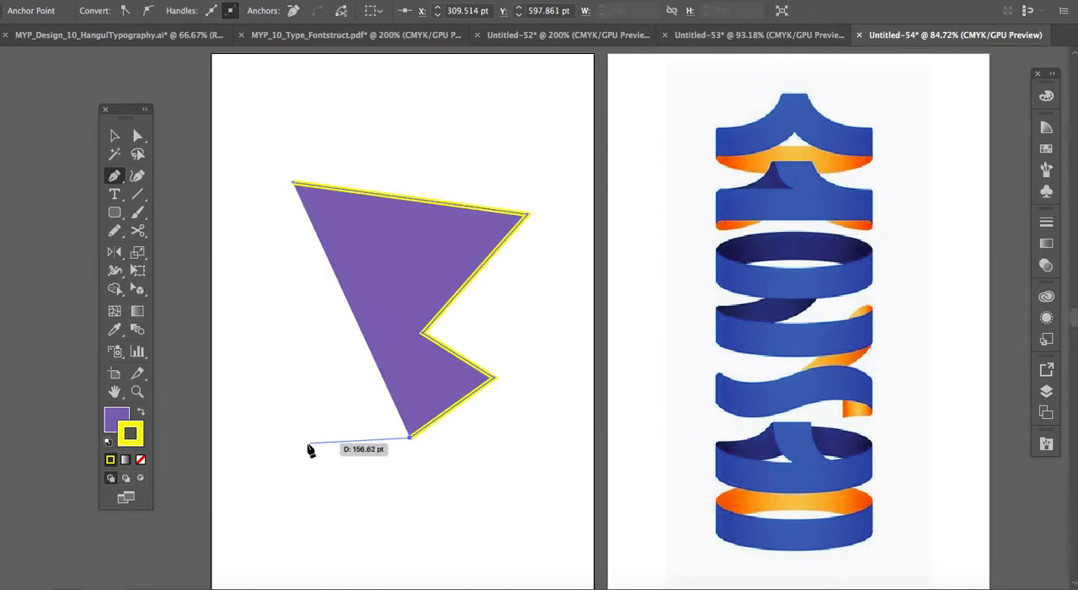
click(306, 441)
click(262, 363)
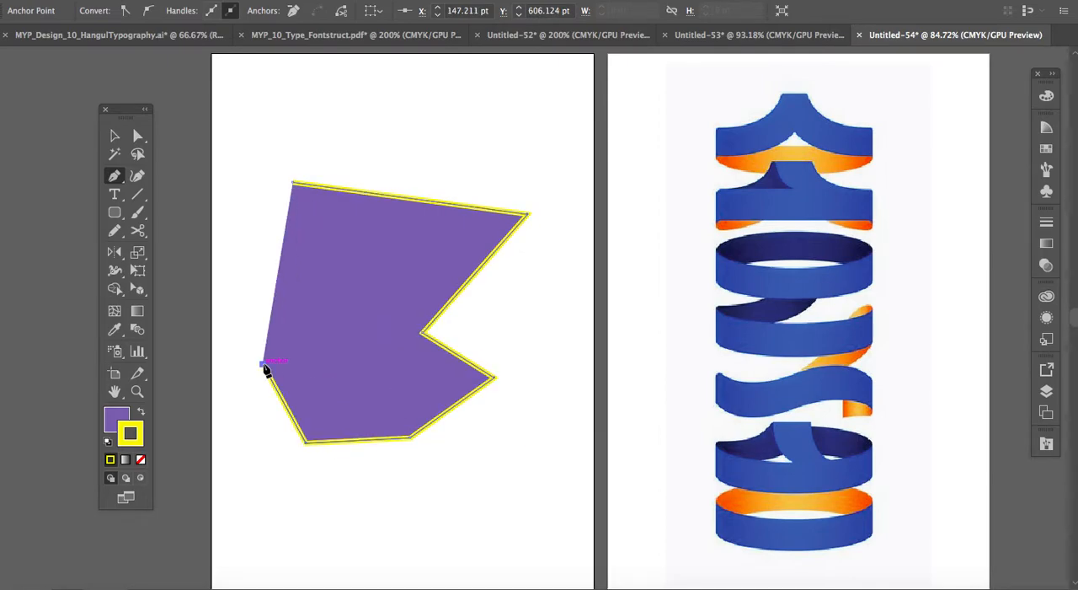
click(357, 309)
click(376, 262)
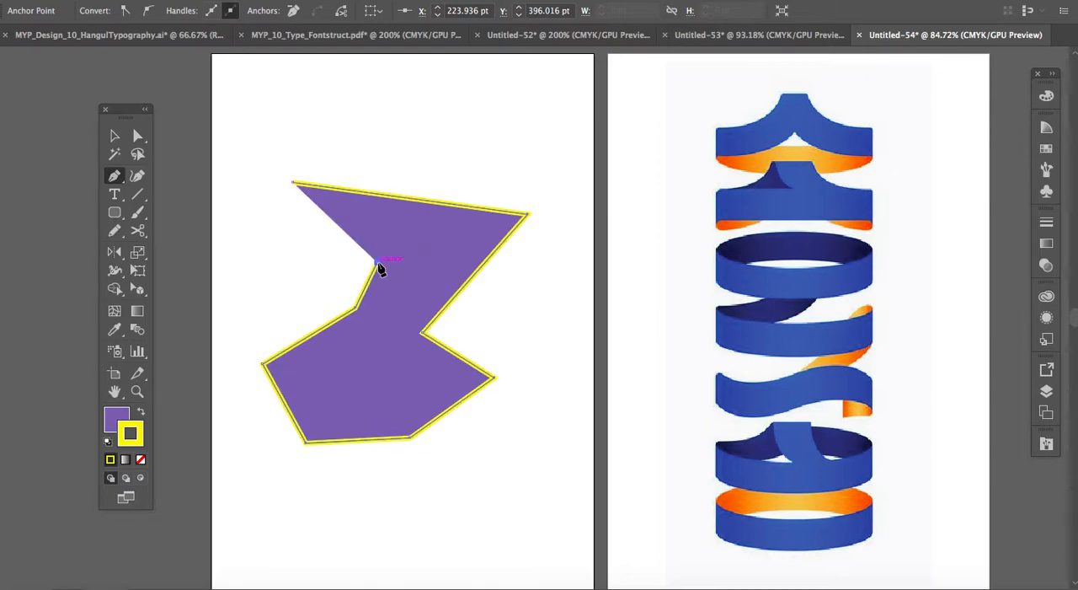
click(274, 260)
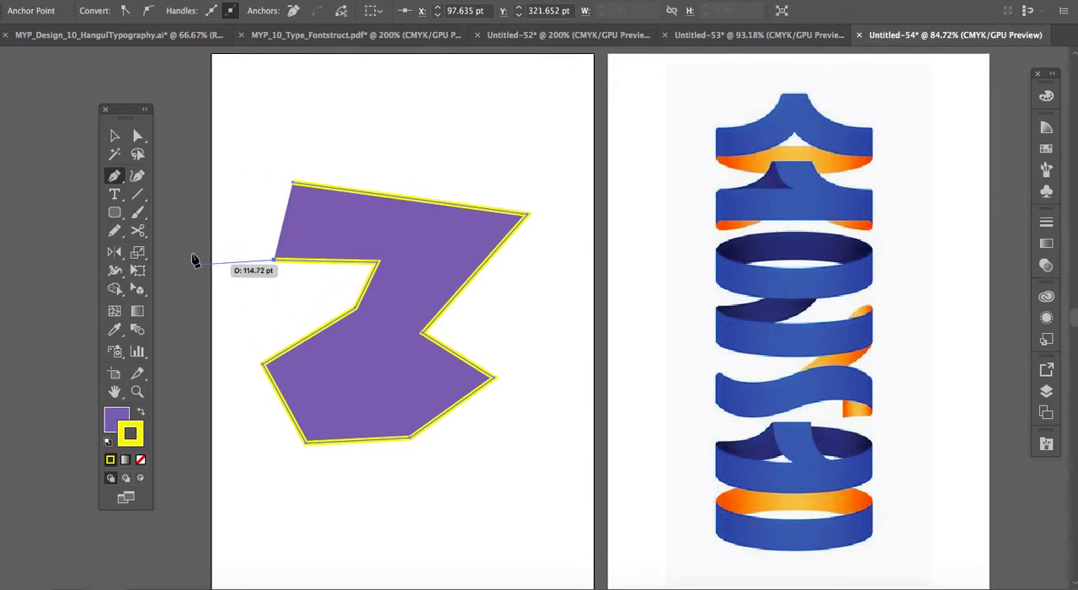
Give the zigzag path a white fill and a black stroke.
click(118, 137)
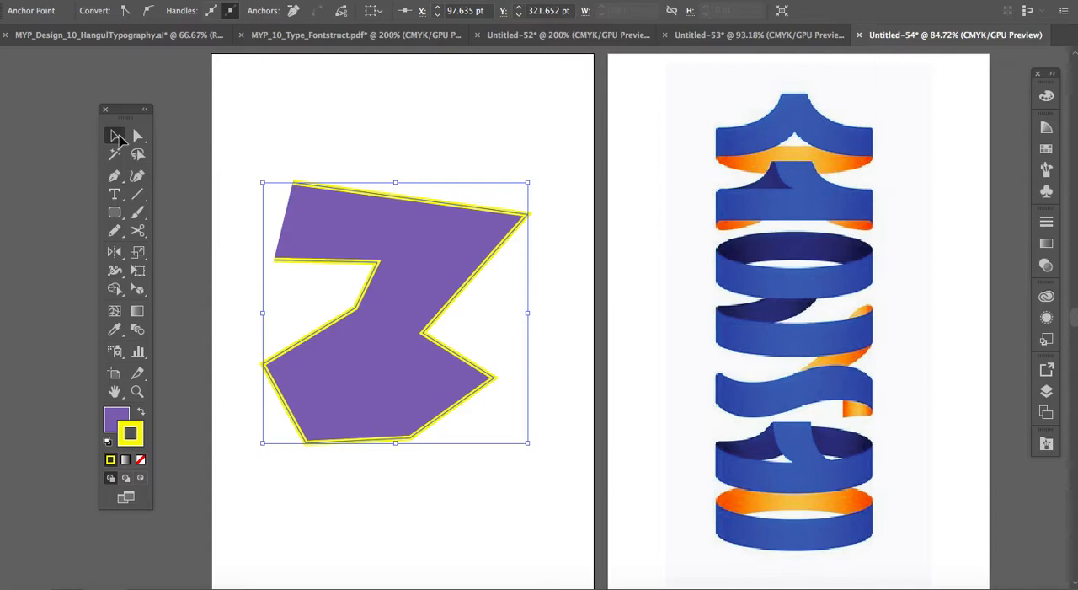
click(120, 416)
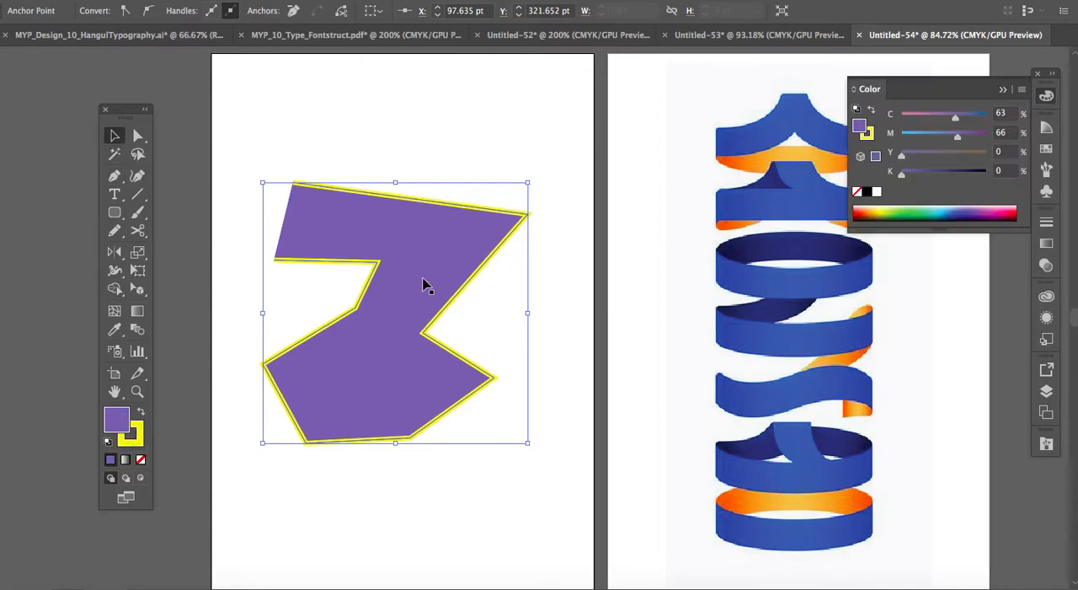
click(878, 192)
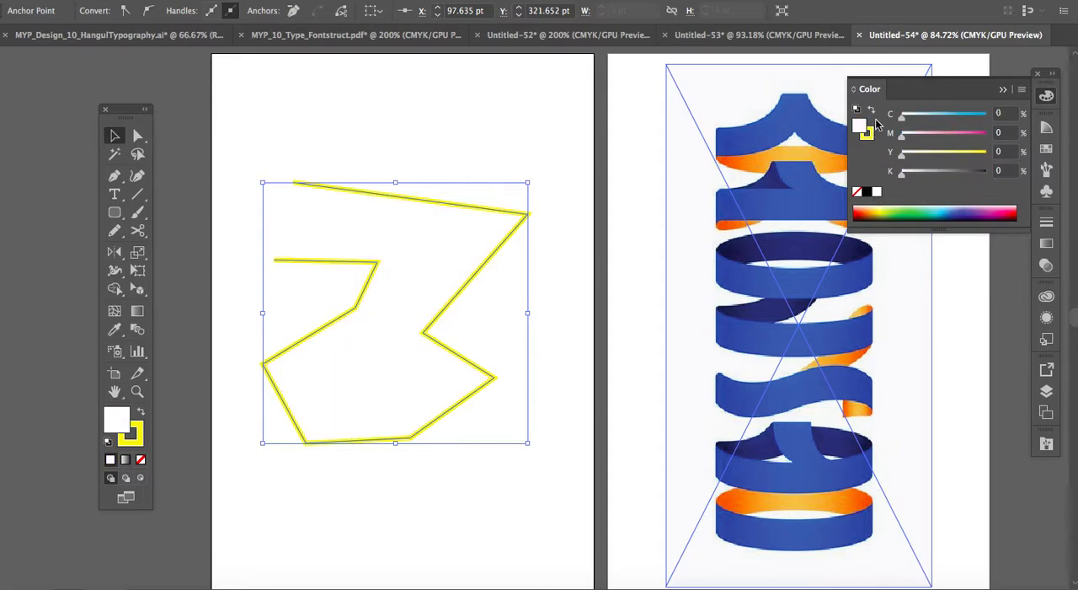
click(868, 133)
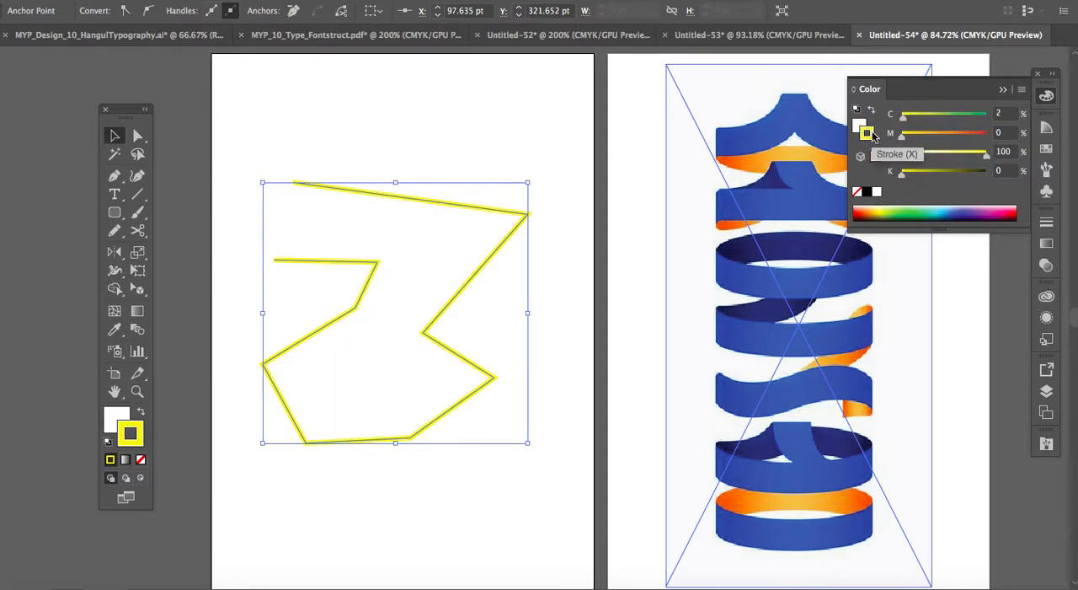
click(868, 193)
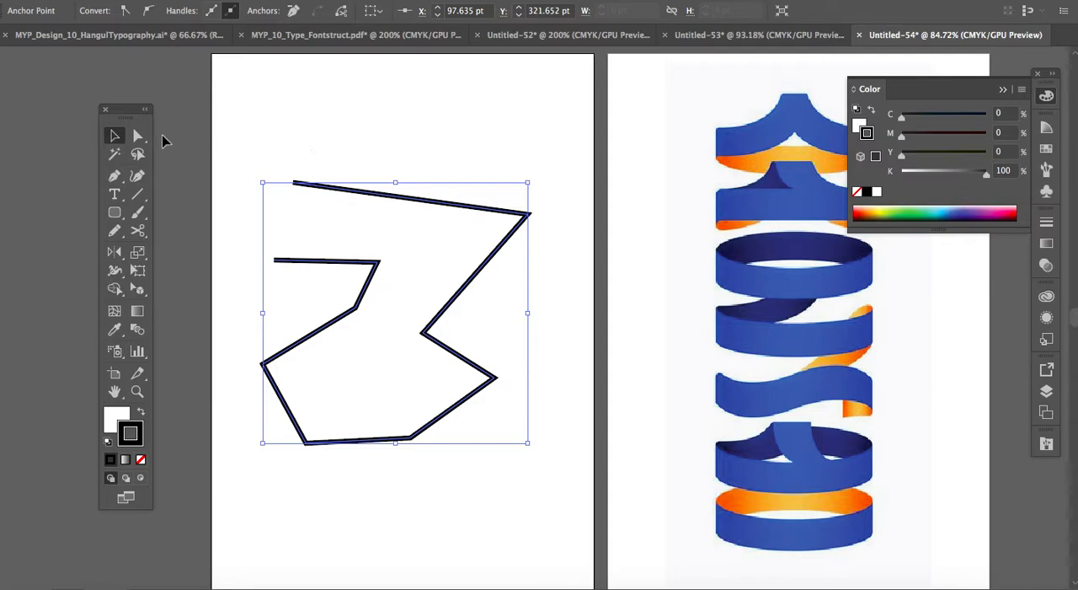
Reduce the zigzag path's stroke weight to 3 pt.
click(334, 193)
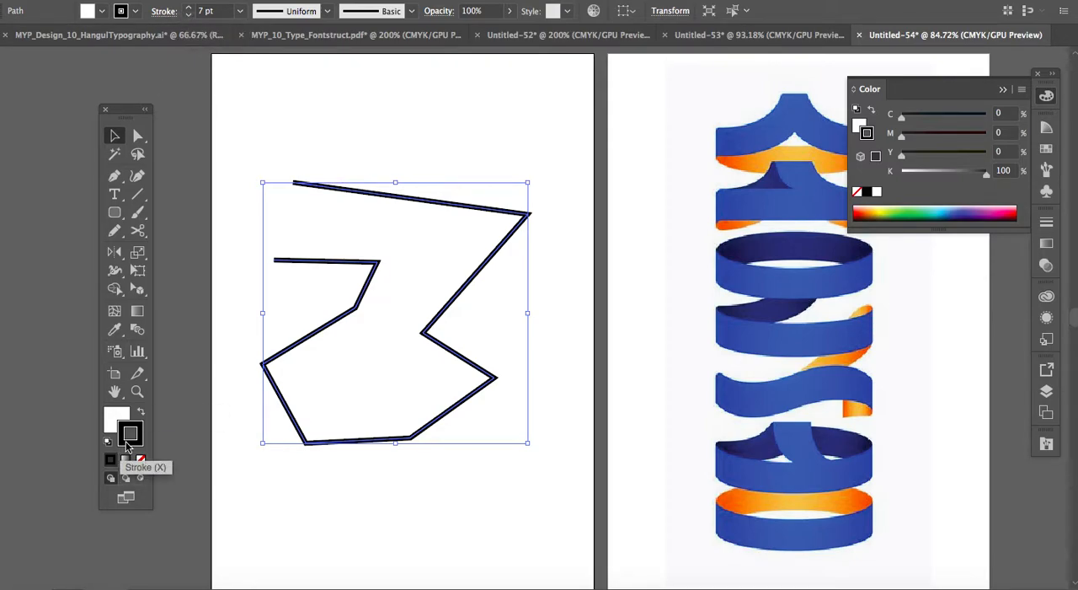
click(187, 16)
click(187, 16)
click(187, 16)
click(187, 16)
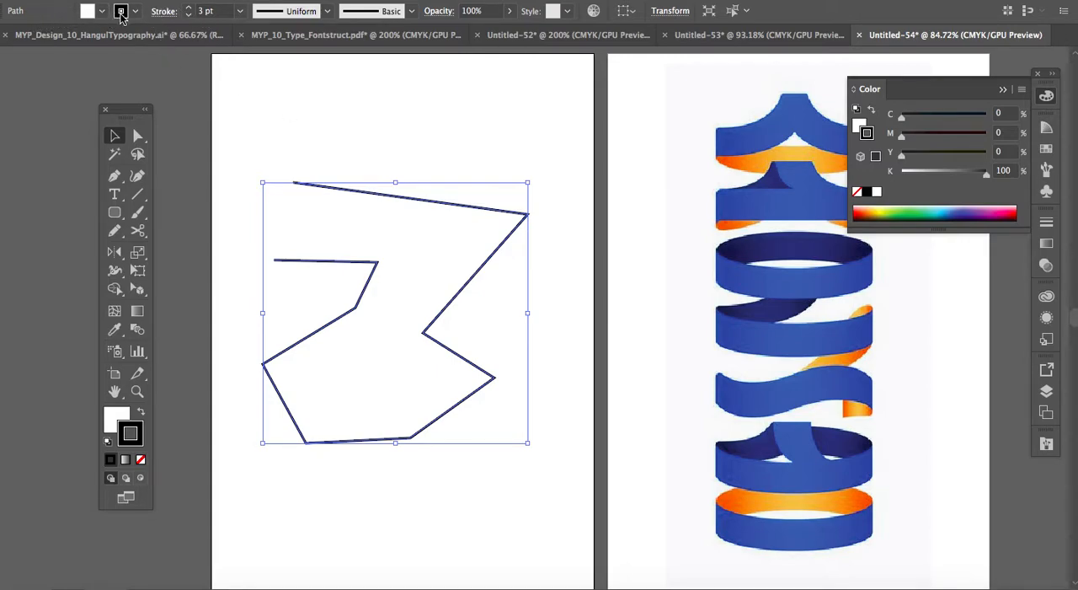
click(328, 12)
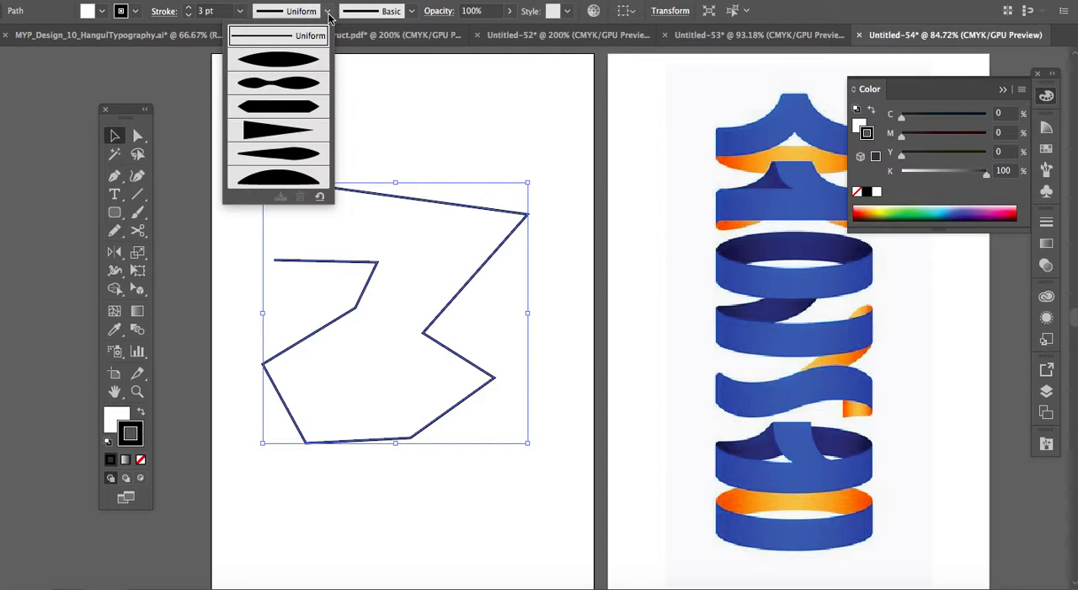
click(328, 11)
click(413, 11)
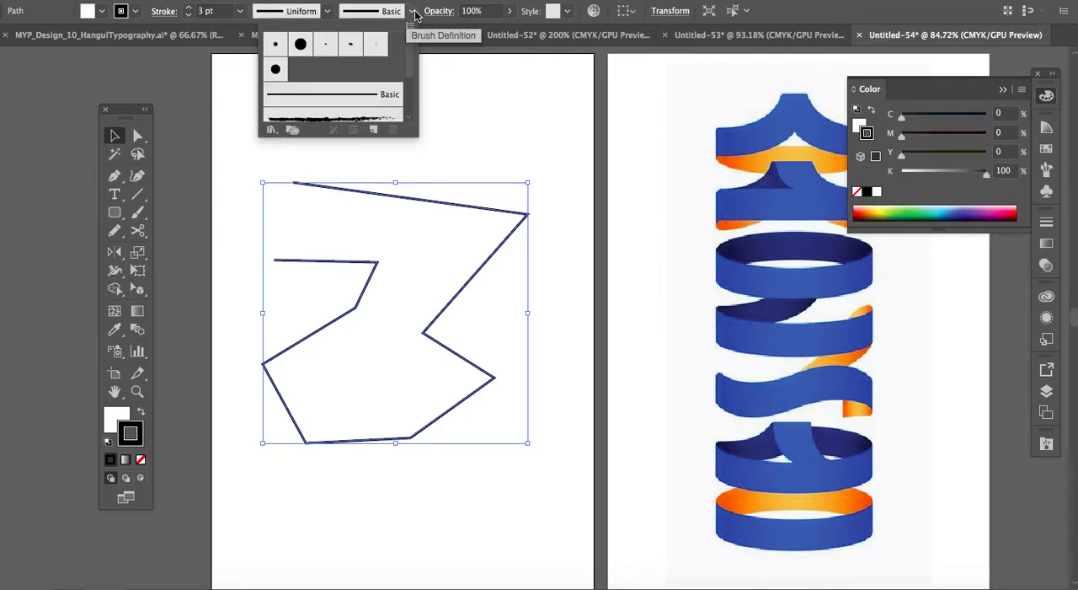
click(413, 11)
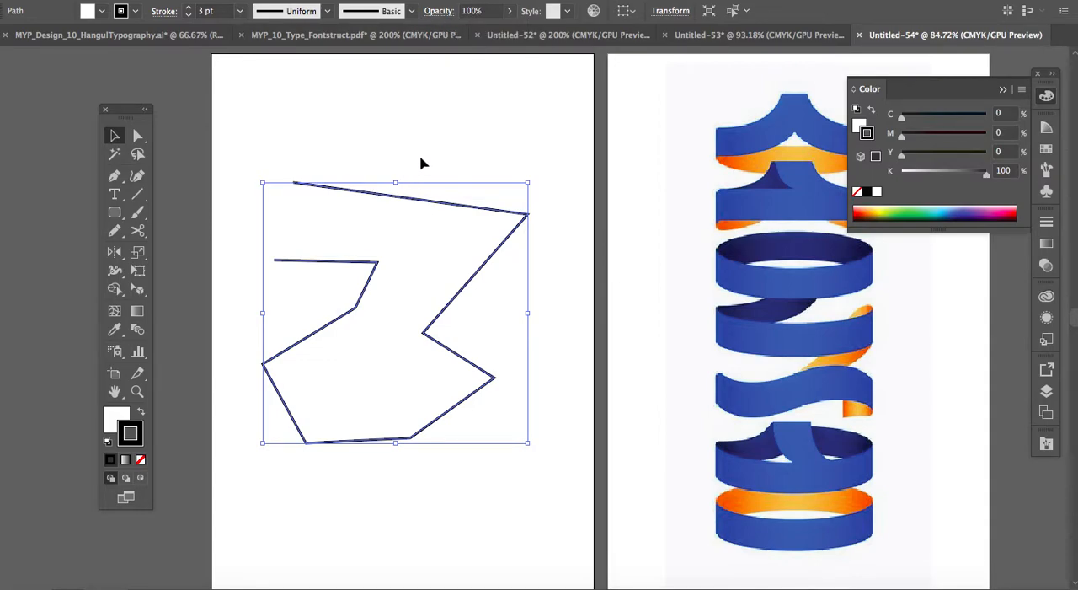
Close the open zigzag path by joining its two end points with the Pen tool.
click(421, 162)
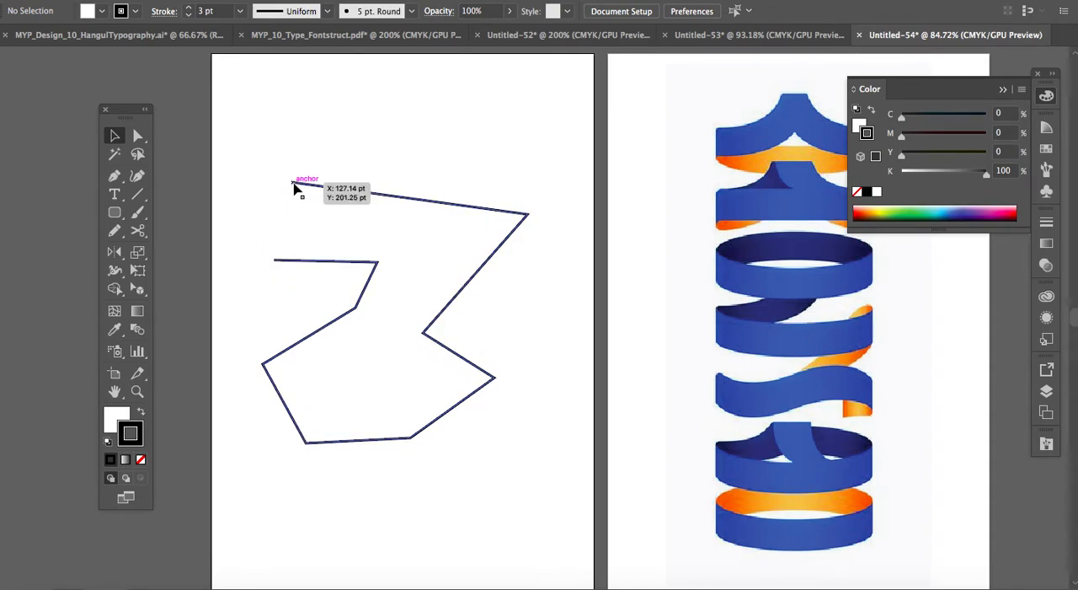
click(114, 177)
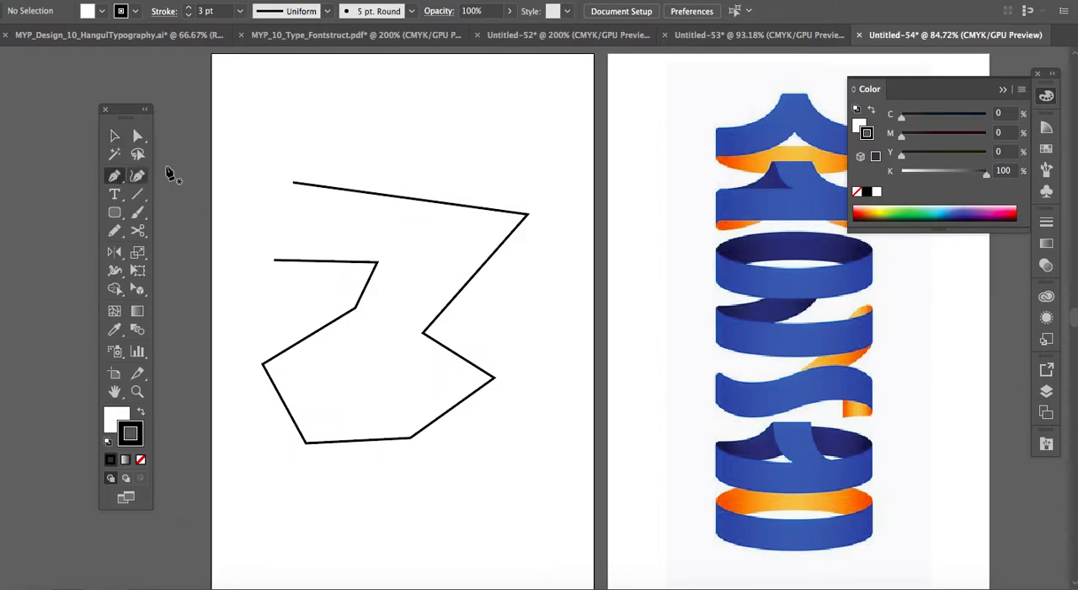
click(274, 260)
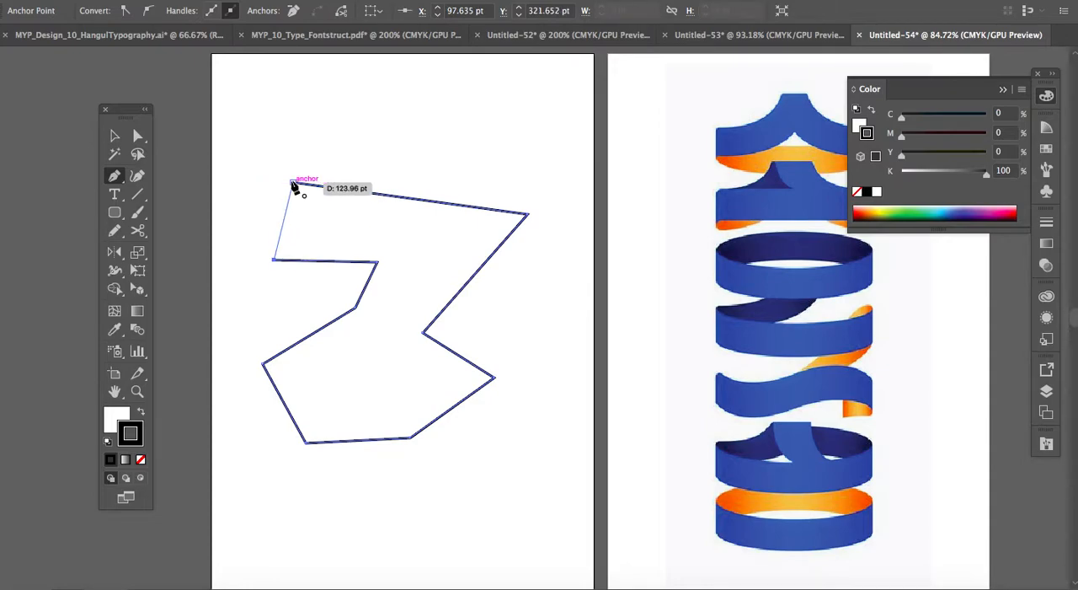
click(293, 183)
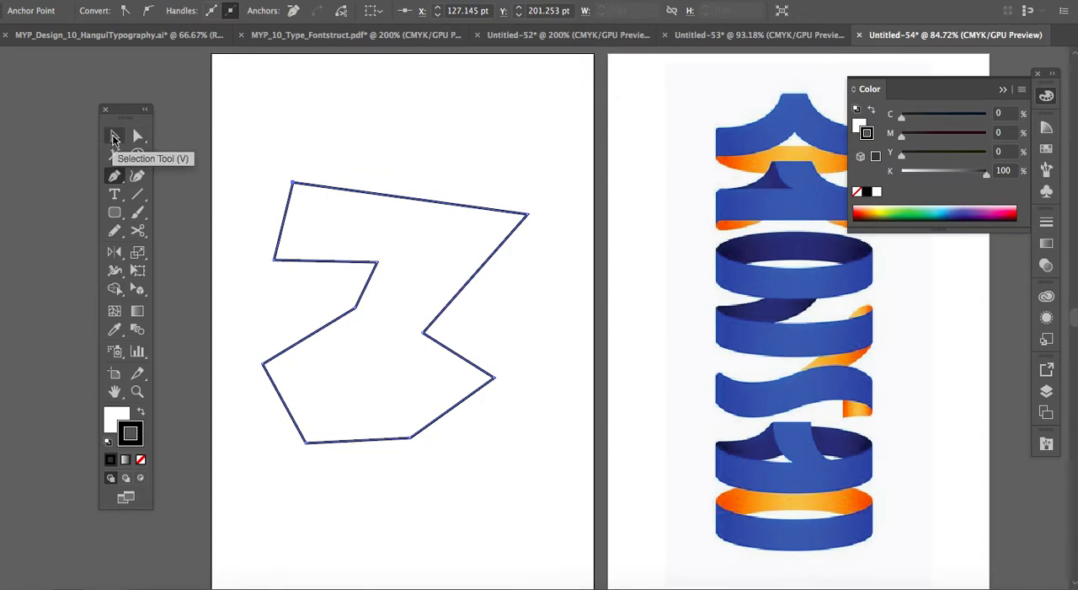
Squash the closed shape vertically from its upper edge and rotate it clockwise.
click(115, 138)
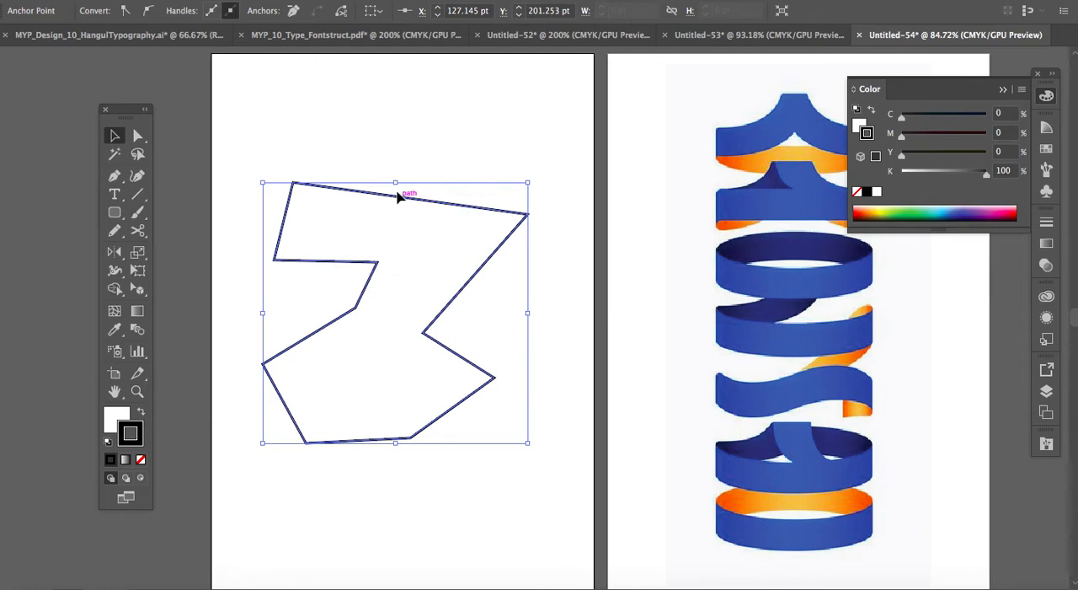
drag(396, 183, 396, 270)
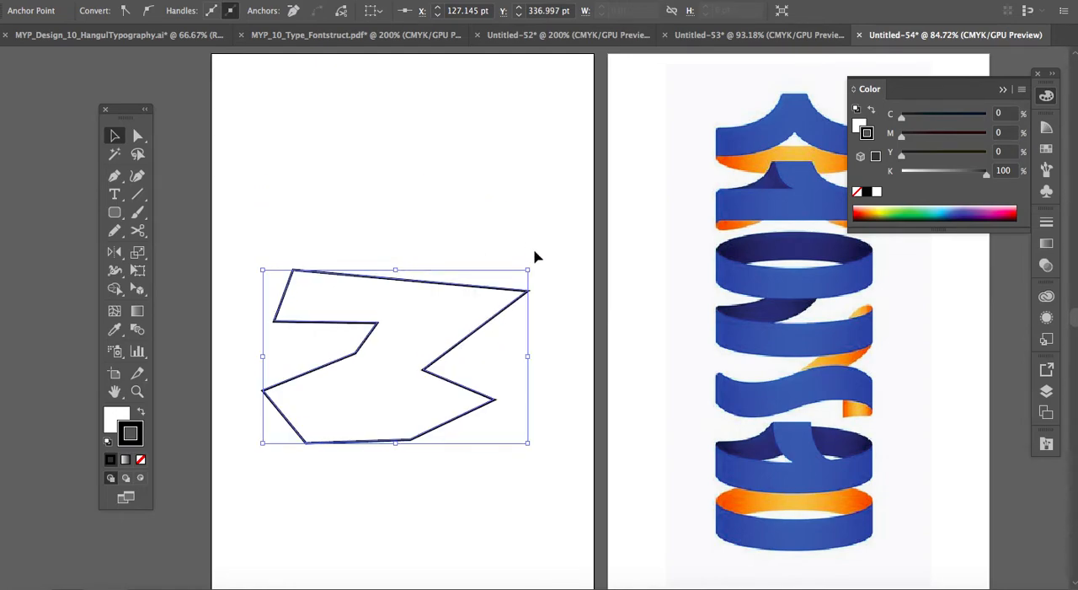
drag(537, 265, 568, 380)
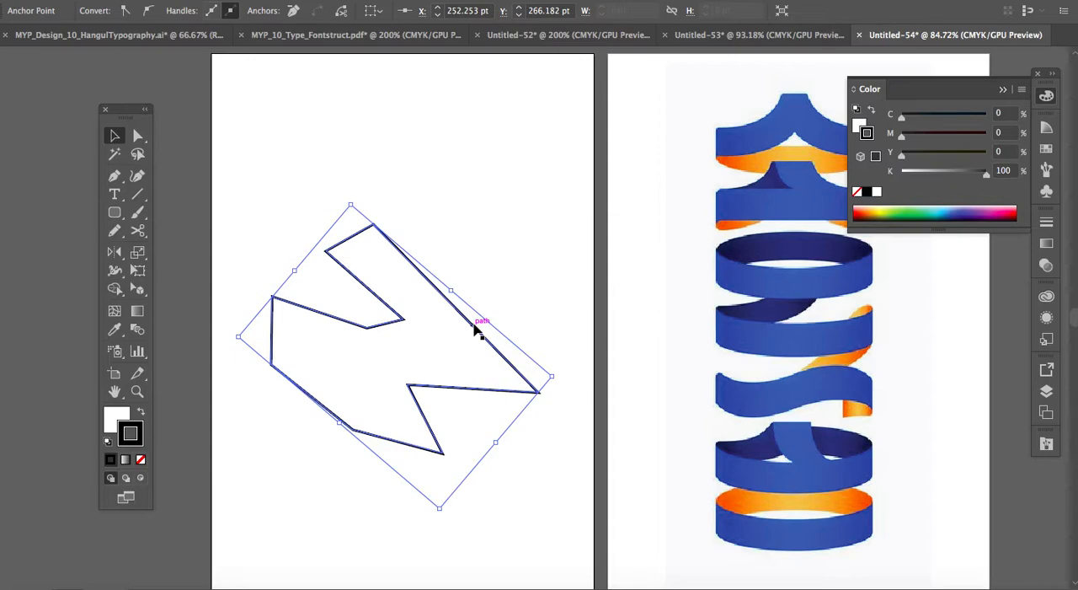
Move the rotated shape slightly up the artboard without keeping a duplicate, and rotate it back to nearly level.
drag(475, 329, 490, 221)
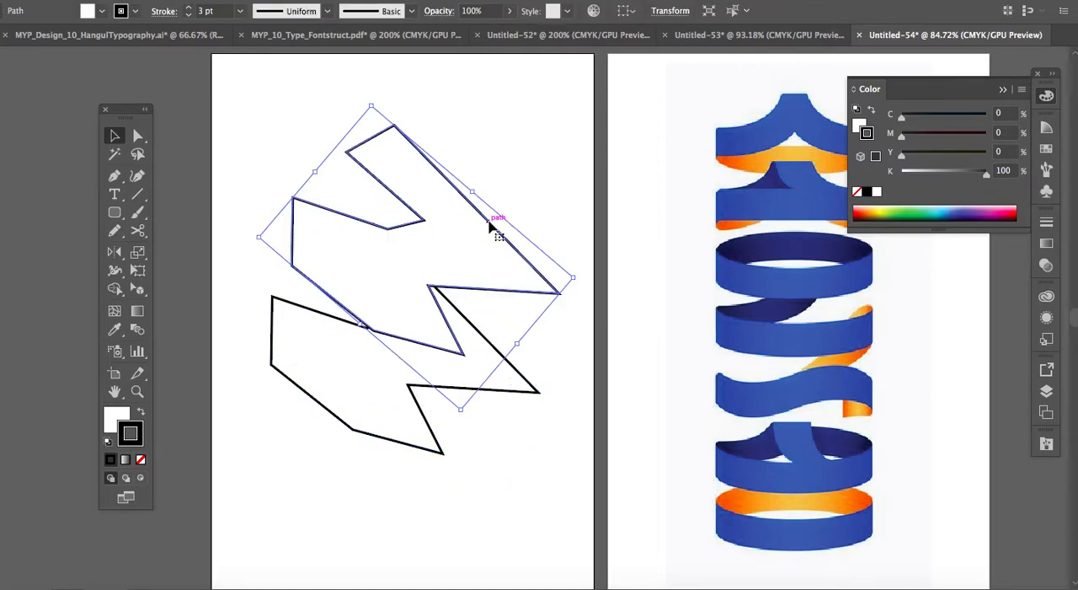
key(ctrl+z)
drag(426, 278, 441, 223)
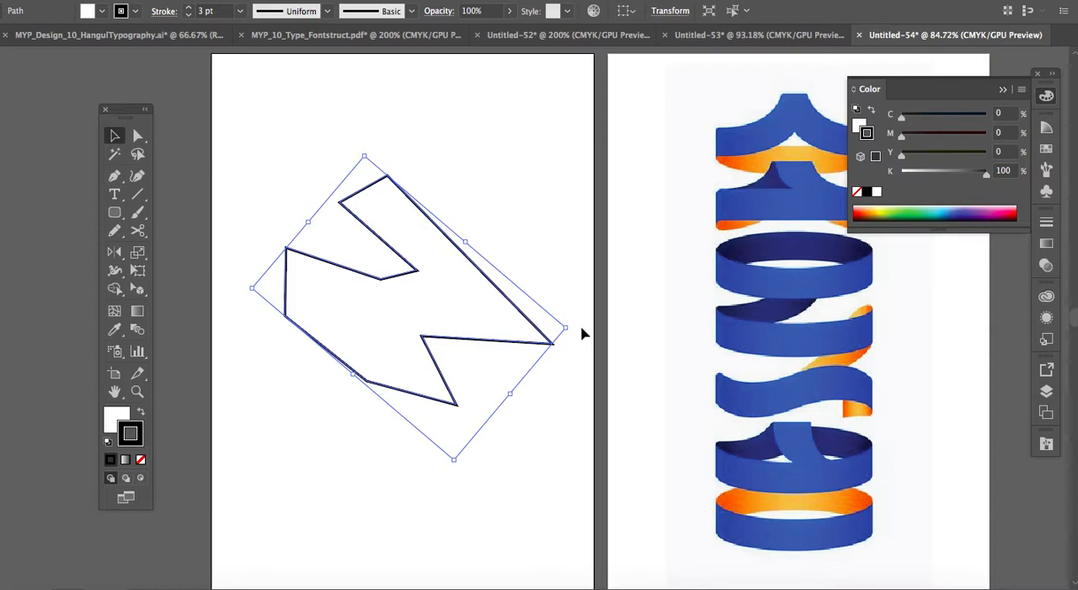
drag(574, 323, 568, 208)
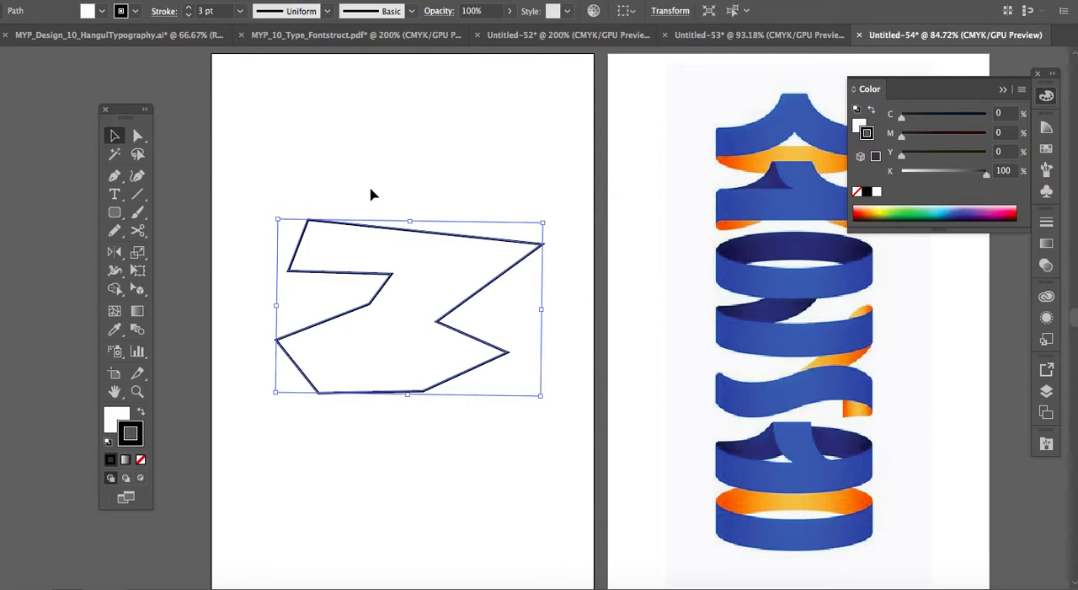
Delete the closed shape and place the first anchor of a new Pen path on the upper part of the empty artboard.
key(Delete)
click(114, 175)
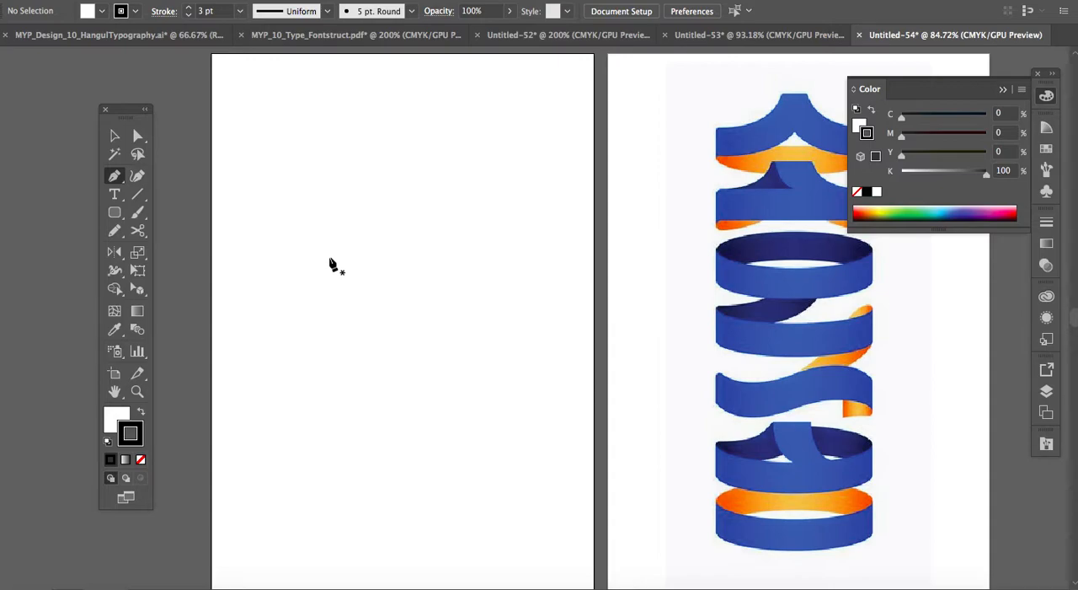
click(293, 231)
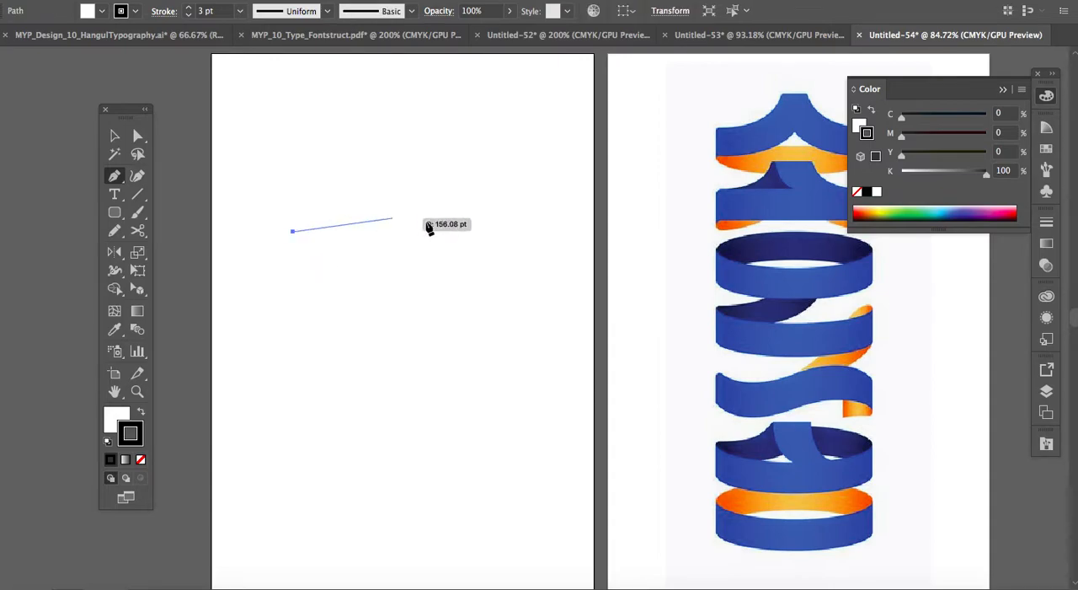
Extend the path with an arch through a smooth anchor, a rising curve and straight segments running back across the artboard's upper part.
drag(433, 222, 516, 281)
drag(515, 283, 515, 284)
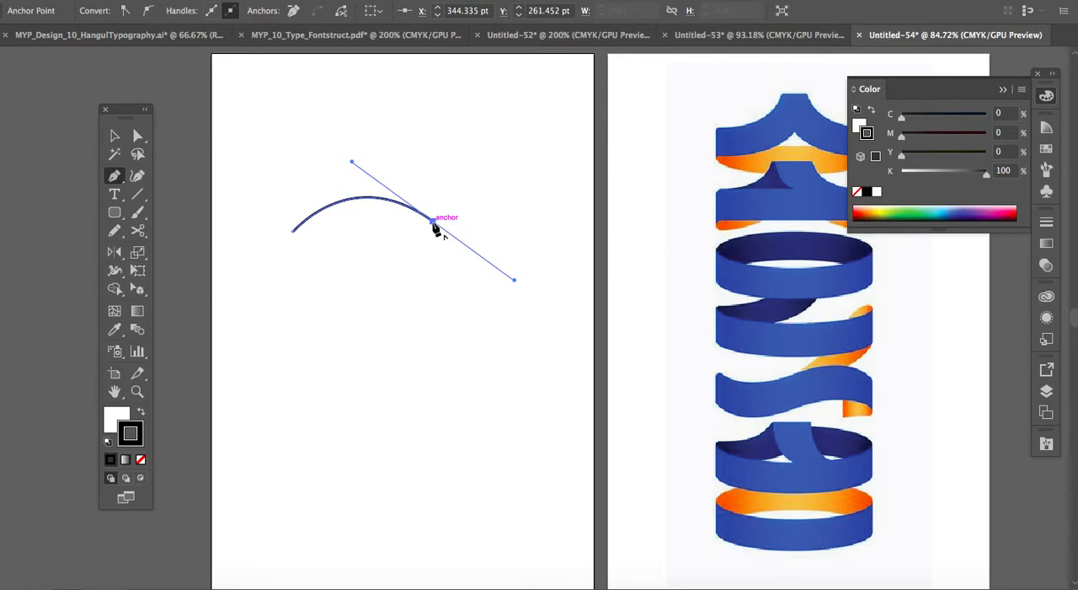
click(543, 152)
mouse_move(543, 152)
mouse_down()
mouse_move(548, 169)
mouse_move(421, 221)
mouse_move(397, 210)
mouse_move(545, 162)
mouse_up()
click(488, 99)
click(376, 129)
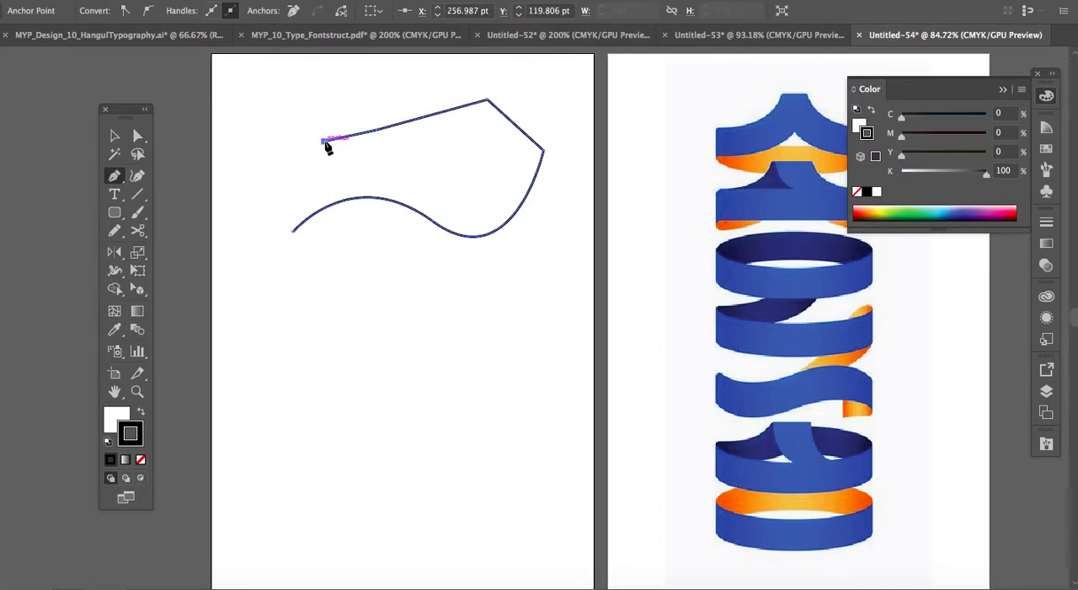
Undo the curved and straight segments back to the path's first anchor.
key(ctrl+z)
key(ctrl+z)
key(ctrl+z)
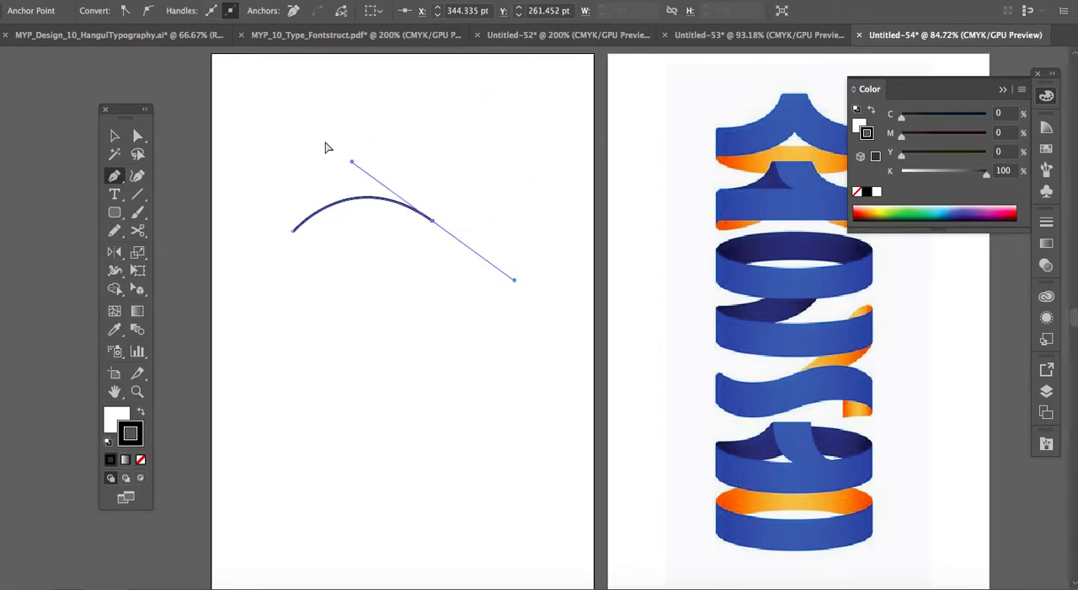
key(ctrl+z)
Redraw the arch from the path's first anchor, add straight segments around the shape, and close it with a rounded curve.
drag(405, 222, 473, 278)
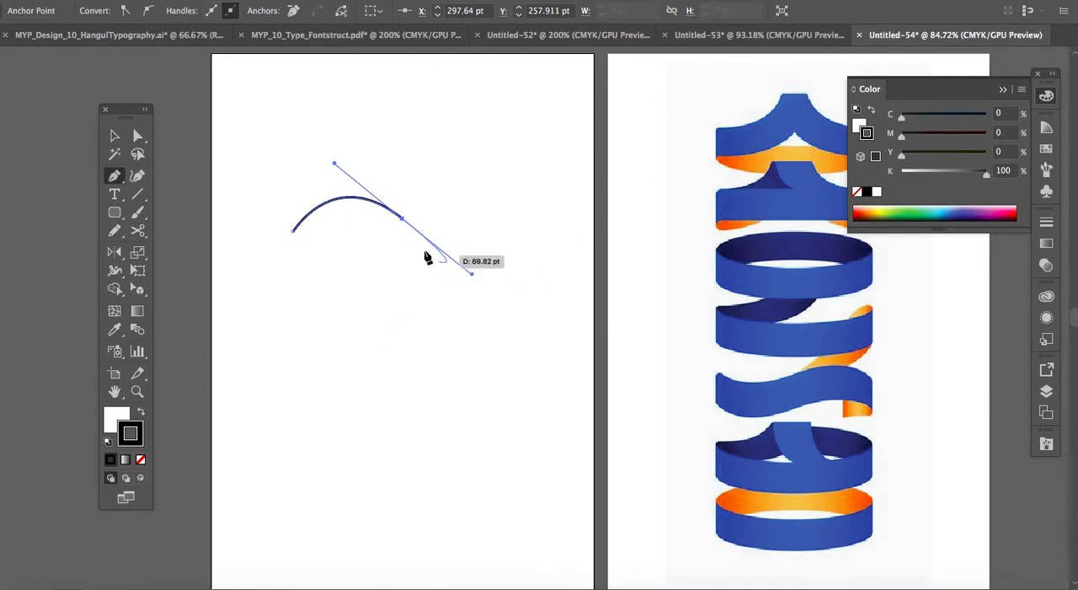
drag(404, 222, 481, 280)
click(479, 278)
click(431, 371)
click(334, 374)
click(317, 303)
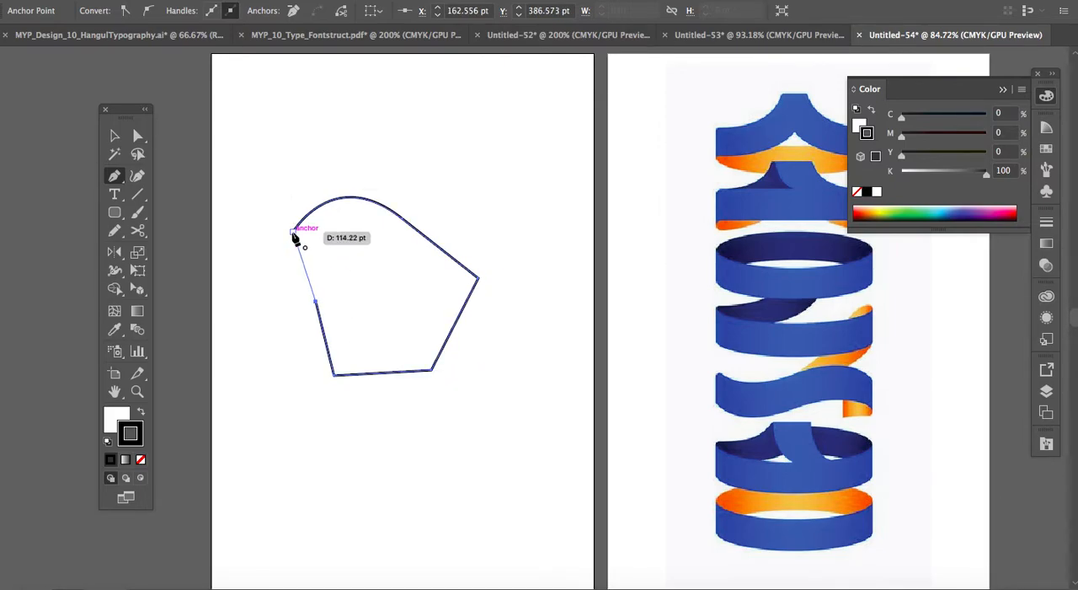
drag(297, 235, 321, 184)
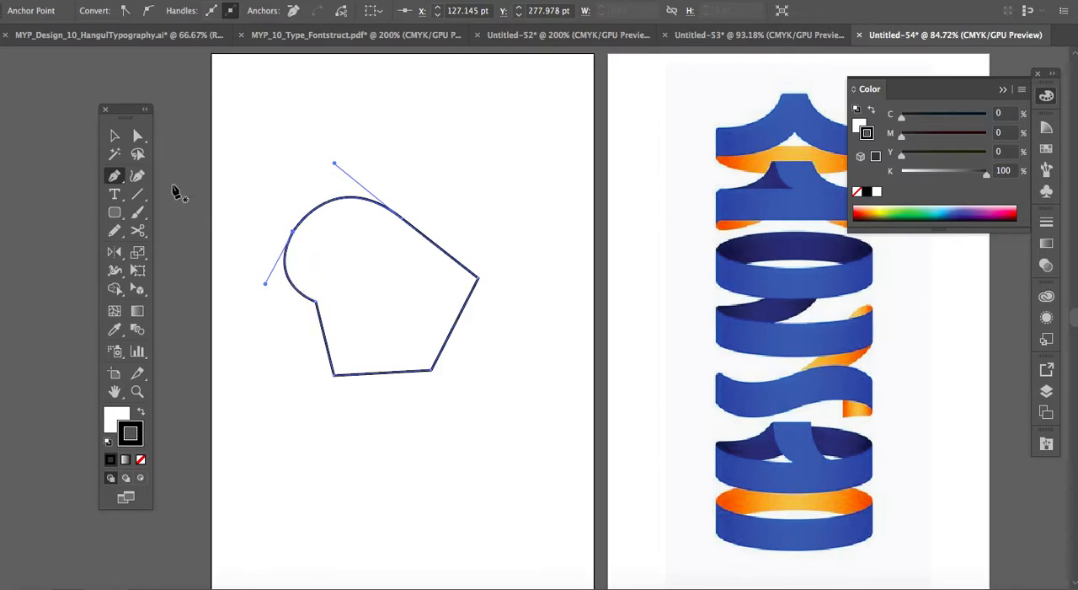
Delete the closed practice shape from the empty artboard.
click(115, 142)
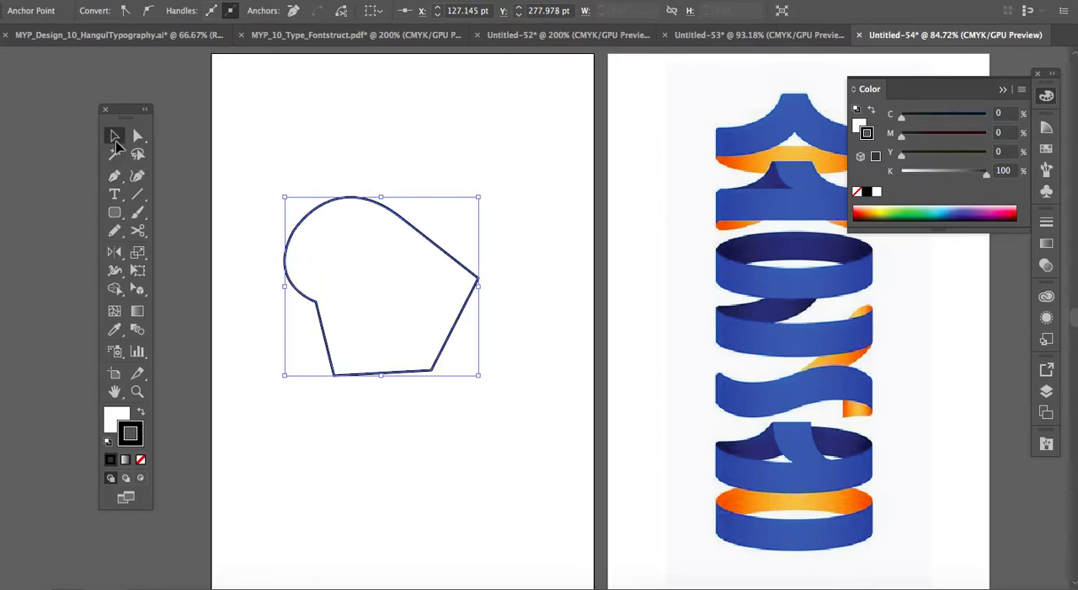
click(320, 187)
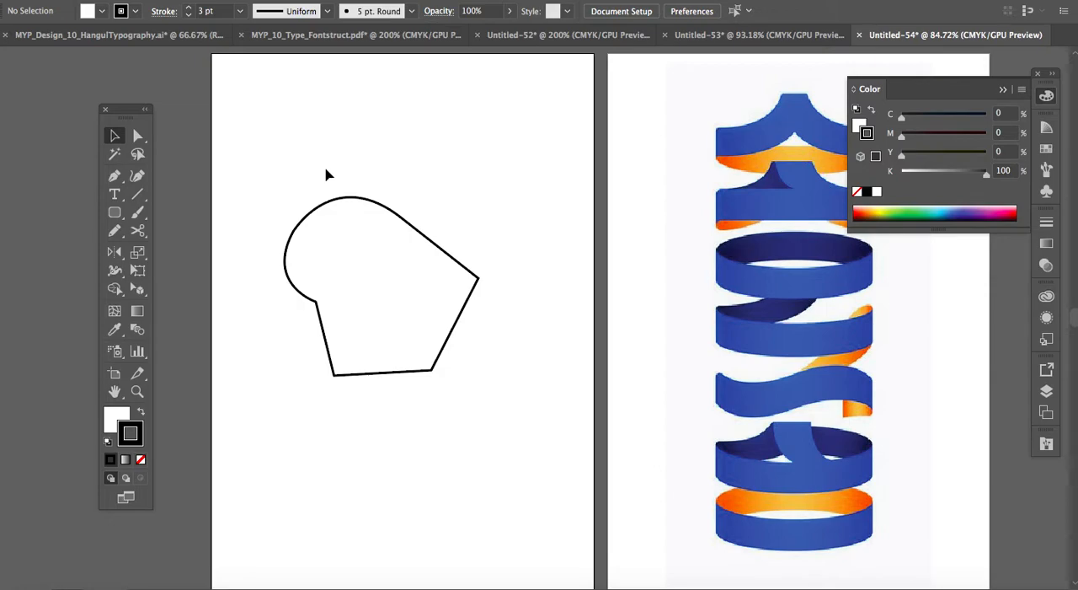
drag(328, 174, 413, 269)
key(Delete)
Examine the ribbon letterforms in the reference image from top to bottom.
scroll(414, 270, right, 5)
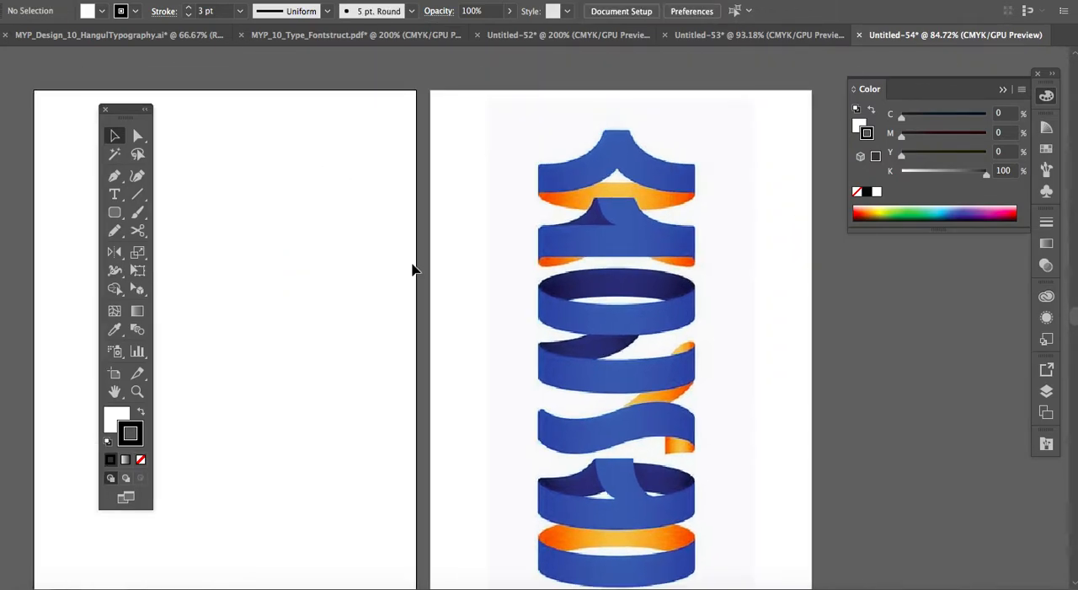
click(570, 302)
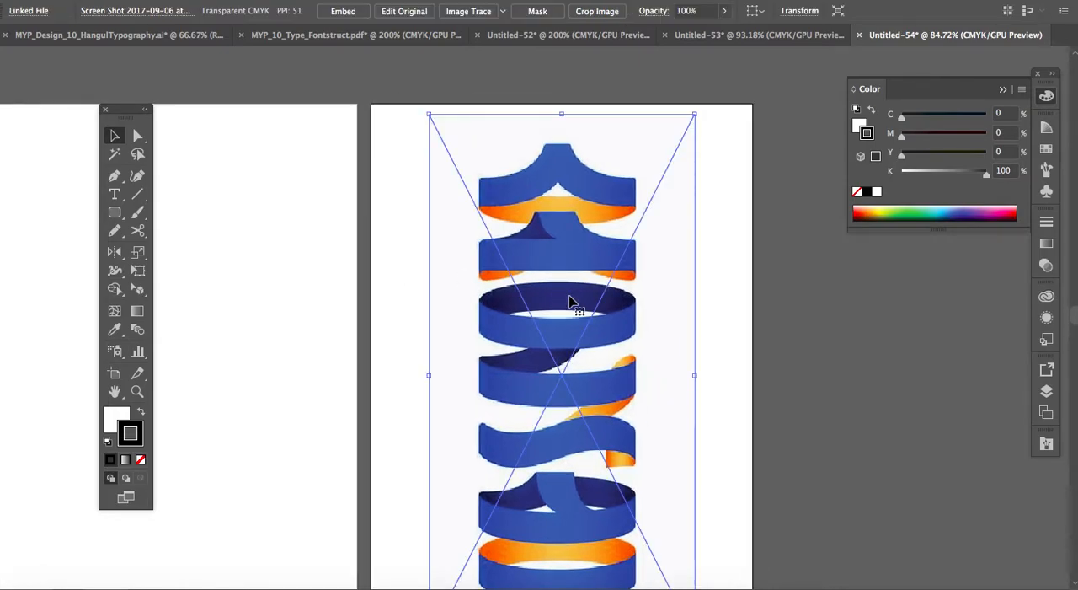
key(shift+super+a)
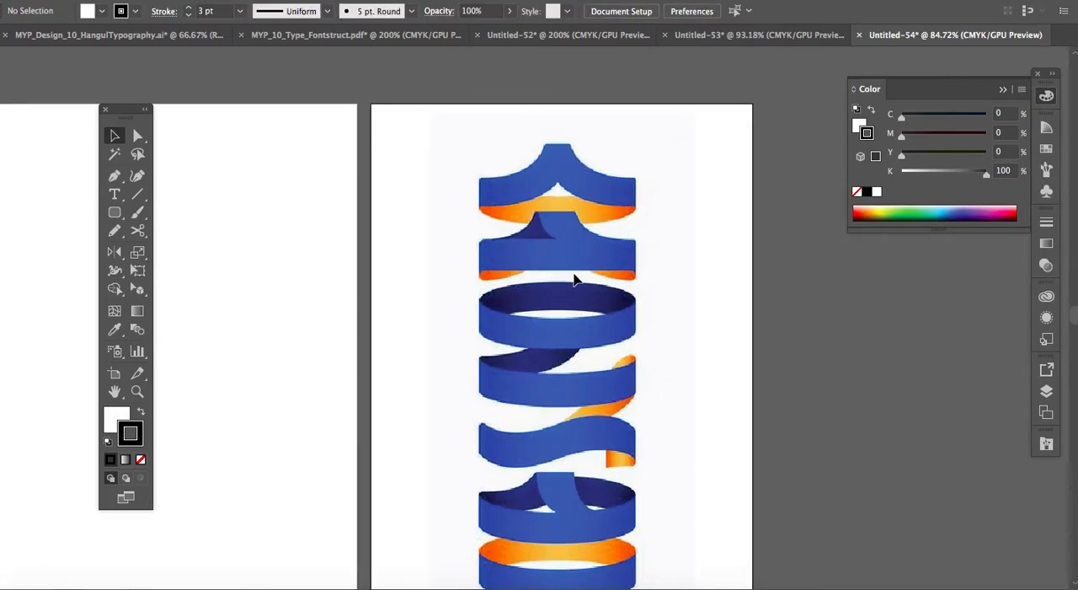
scroll(574, 280, down, 3)
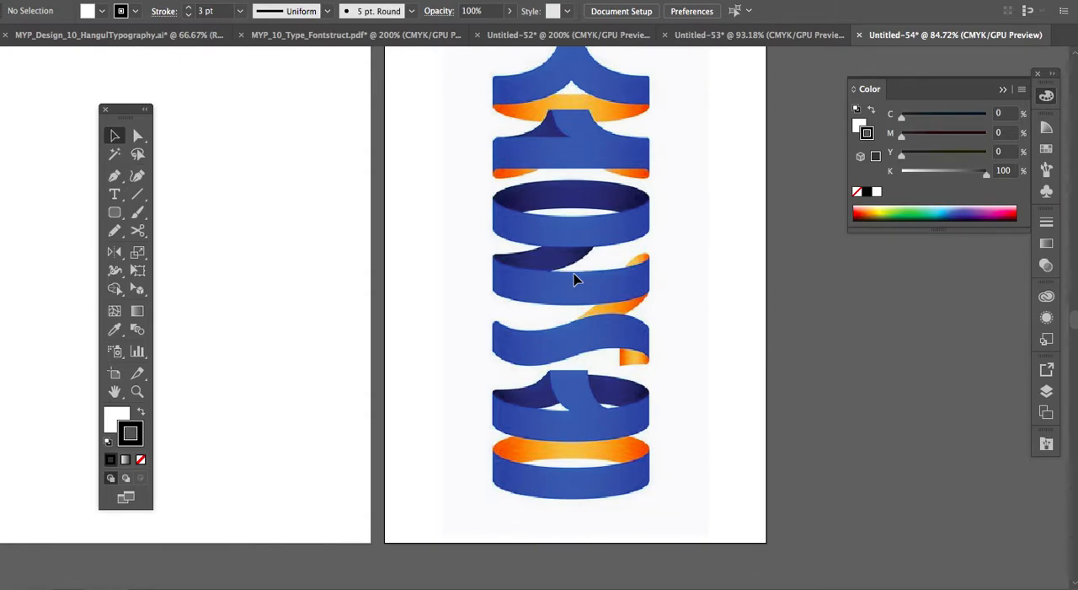
scroll(574, 280, up, 2)
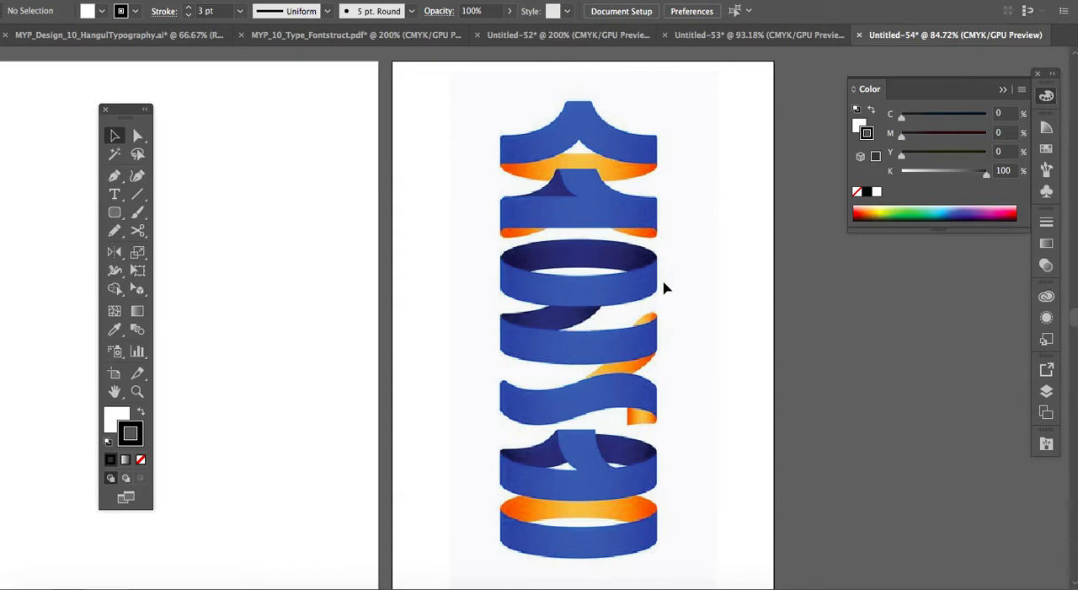
scroll(664, 288, up, 2)
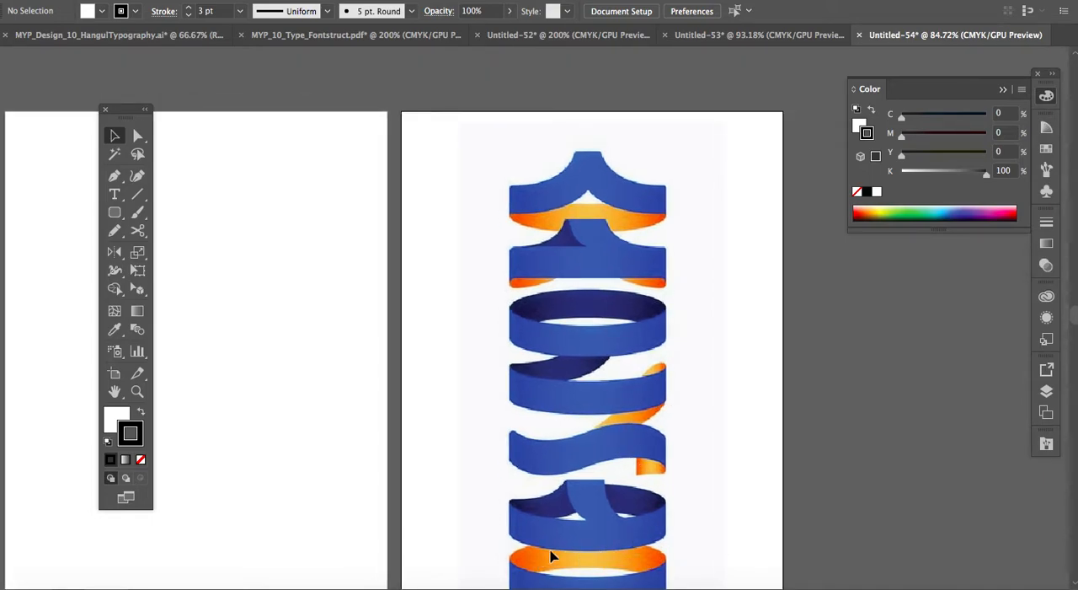
scroll(615, 460, up, 2)
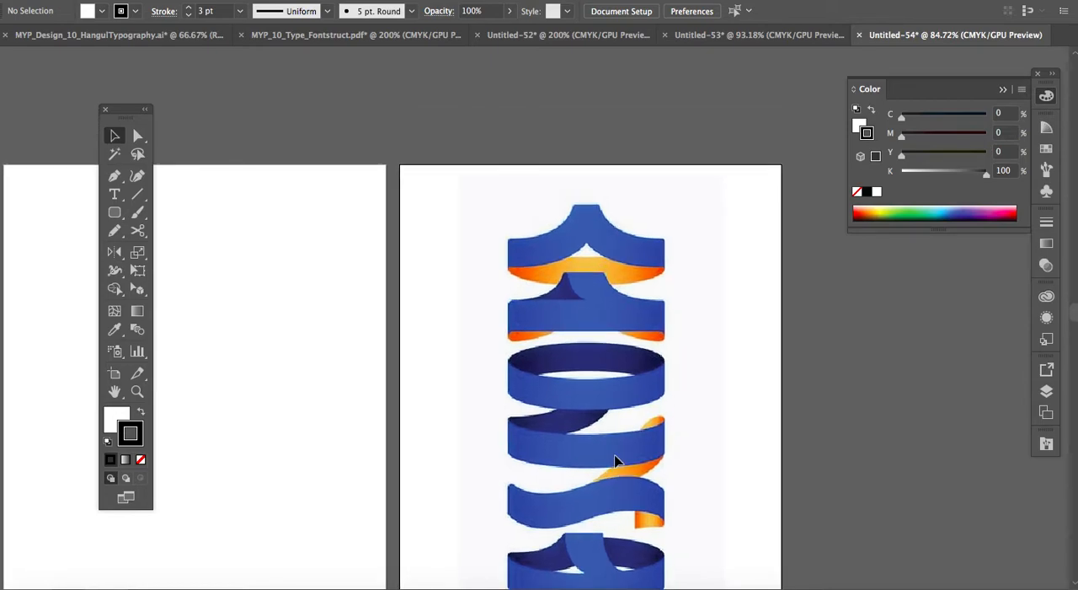
Start a Pen path with a straight segment about 42 pt long along the left end of the topmost blue ribbon.
key(super+plus)
key(super+plus)
key(super+plus)
scroll(616, 460, up, 5)
scroll(616, 459, right, 4)
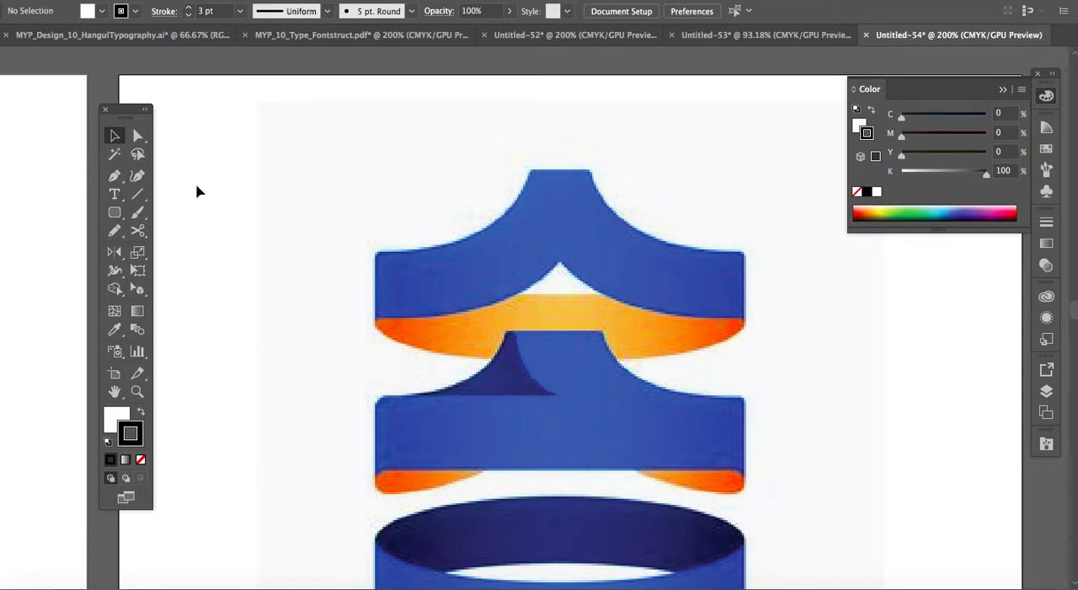
click(114, 176)
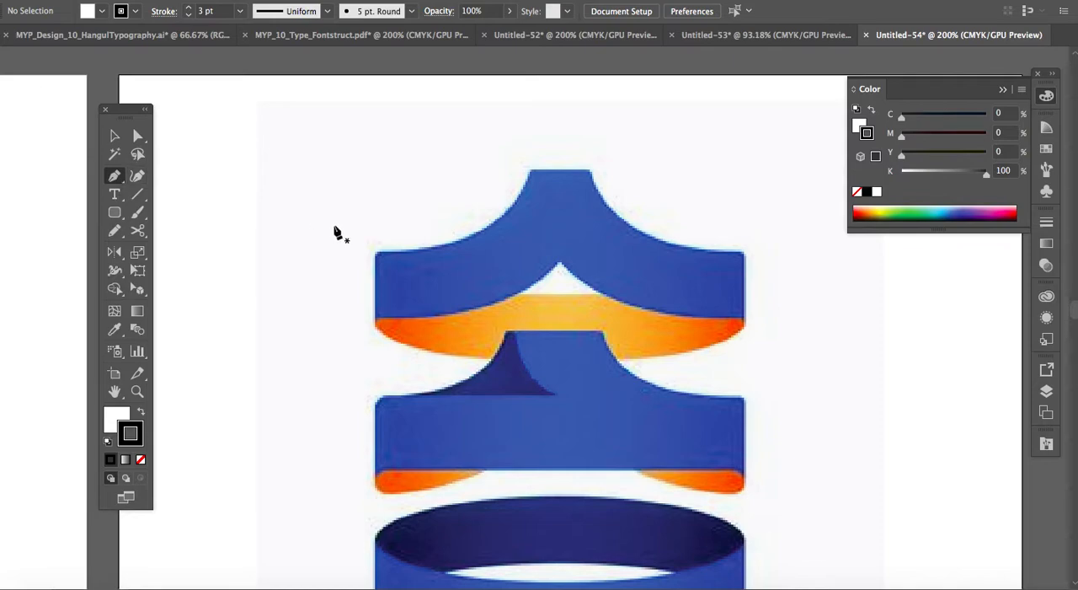
click(378, 254)
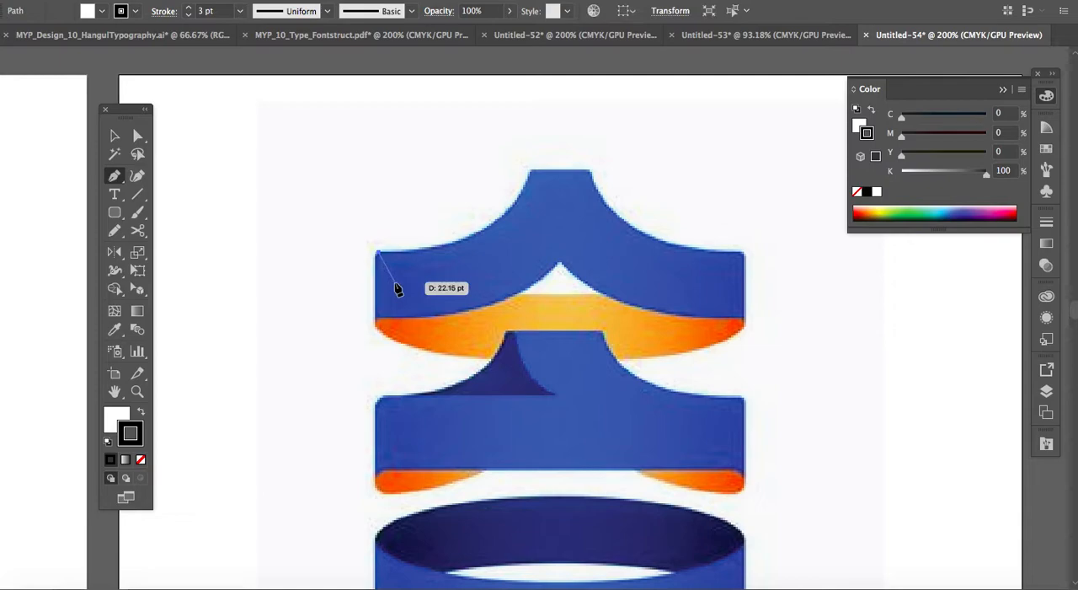
key(super+z)
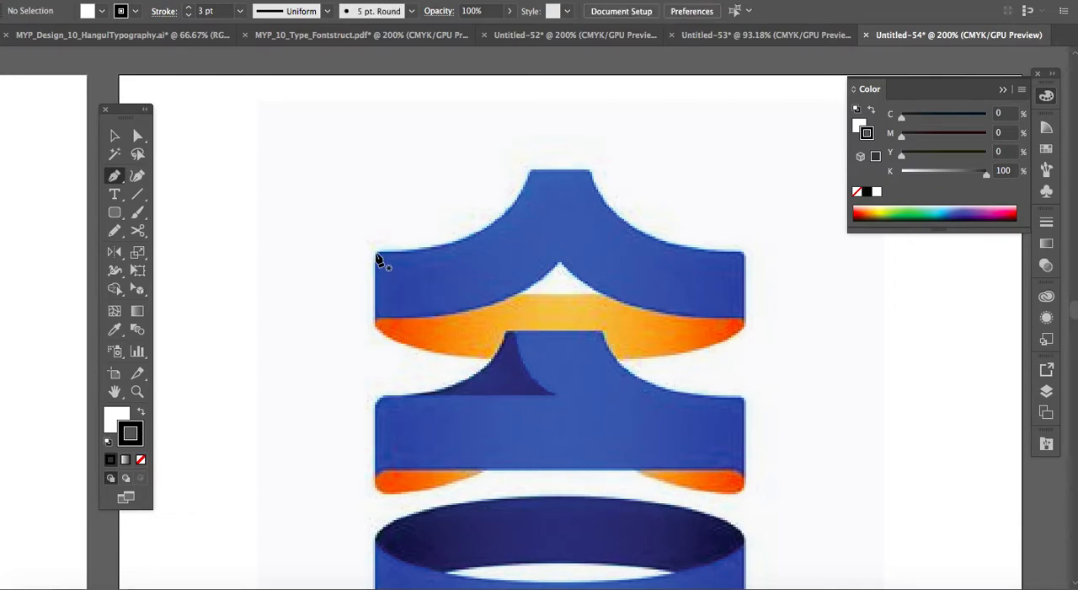
scroll(378, 260, up, 5)
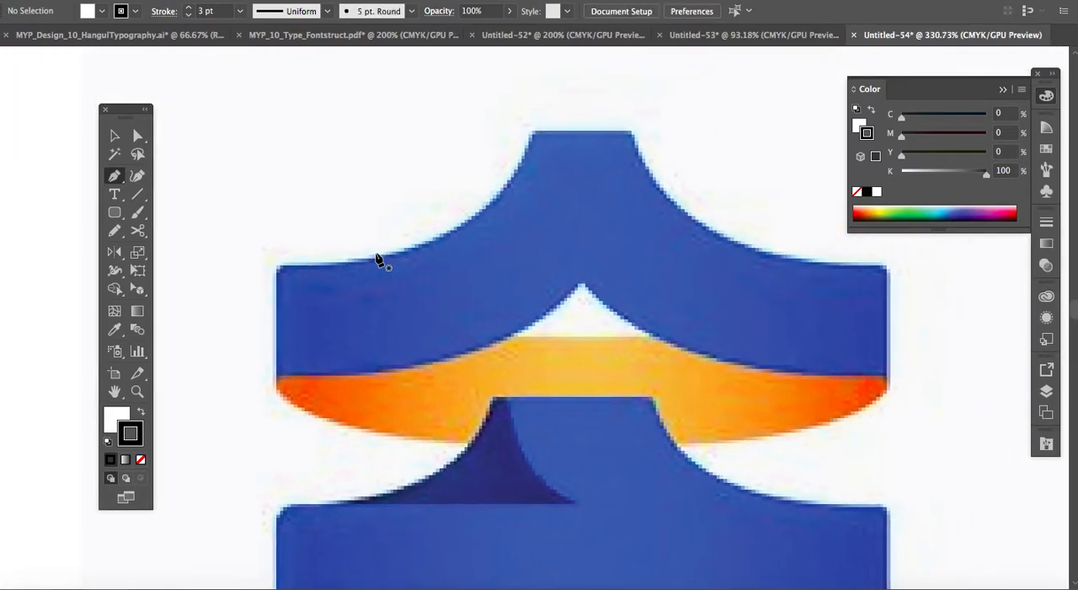
click(277, 268)
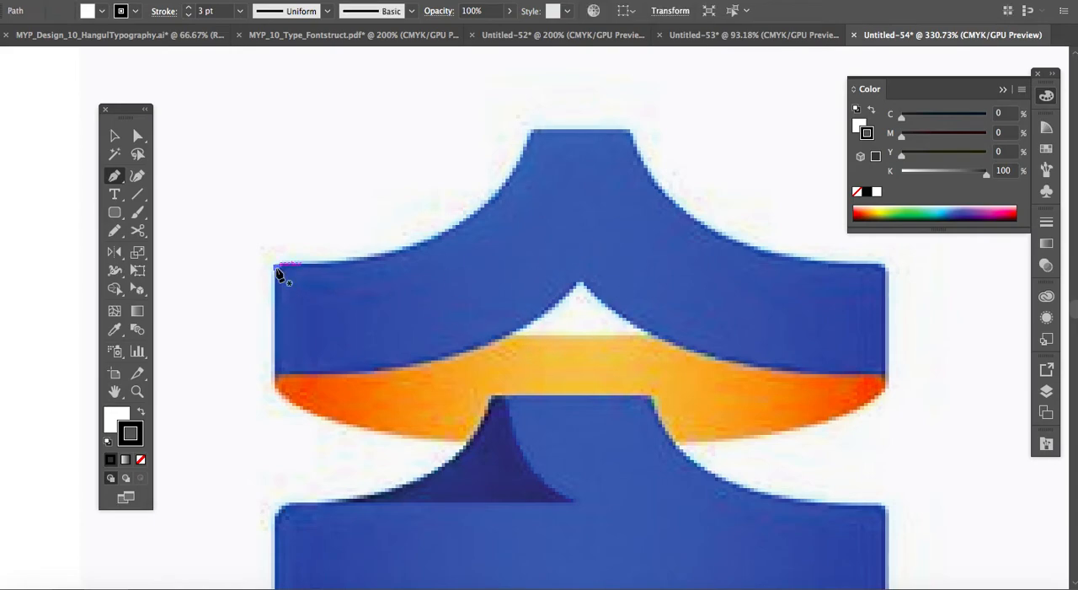
click(277, 372)
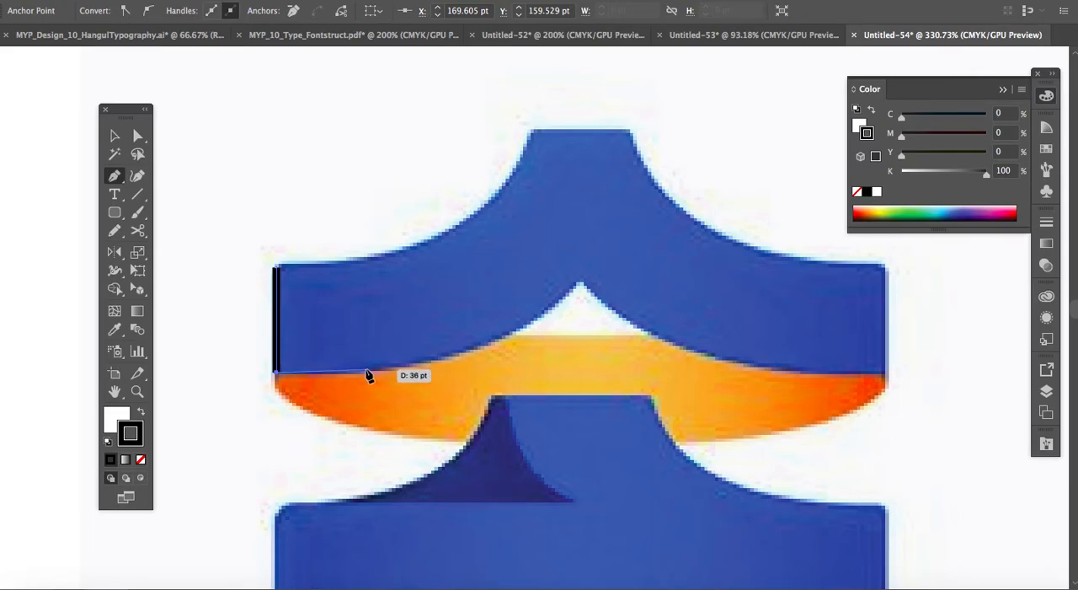
Trace the ribbon's lower-left curve to the centre peak, retract the outgoing handle, and add a vertical segment about 60 pt up to the ribbon's top edge.
click(580, 284)
mouse_move(580, 284)
mouse_down()
mouse_move(604, 201)
mouse_move(628, 189)
mouse_move(638, 197)
mouse_move(638, 163)
mouse_move(681, 167)
mouse_move(638, 196)
mouse_move(586, 278)
mouse_move(647, 180)
mouse_move(677, 160)
mouse_move(685, 169)
mouse_move(626, 161)
mouse_move(672, 168)
mouse_move(713, 243)
mouse_move(712, 179)
mouse_move(700, 166)
mouse_move(649, 186)
mouse_move(599, 250)
mouse_move(620, 172)
mouse_move(637, 169)
mouse_move(644, 195)
mouse_move(690, 168)
mouse_move(669, 172)
mouse_up()
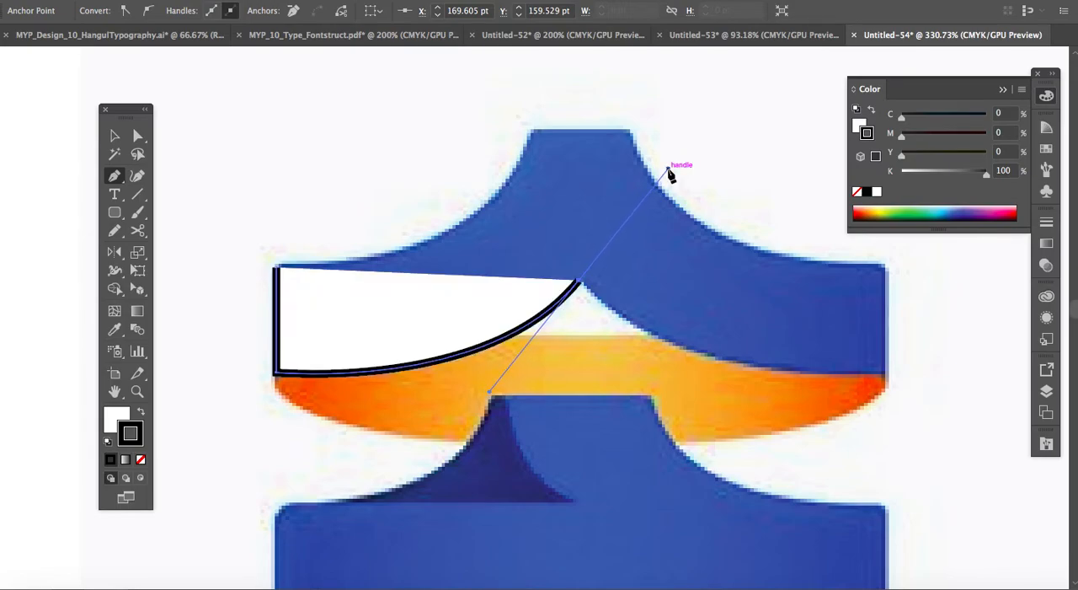
click(578, 282)
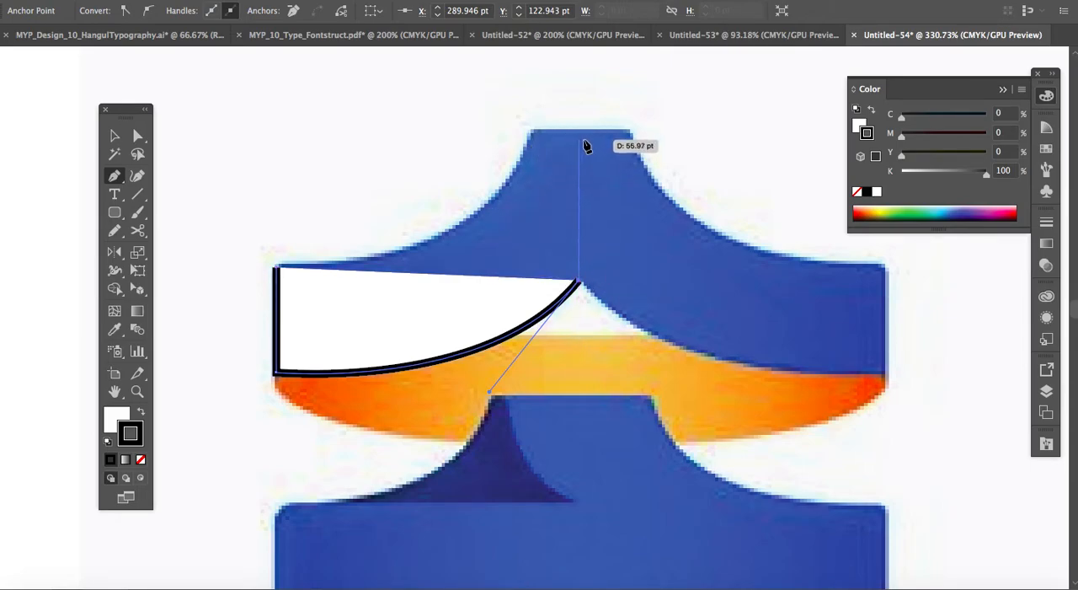
click(587, 273)
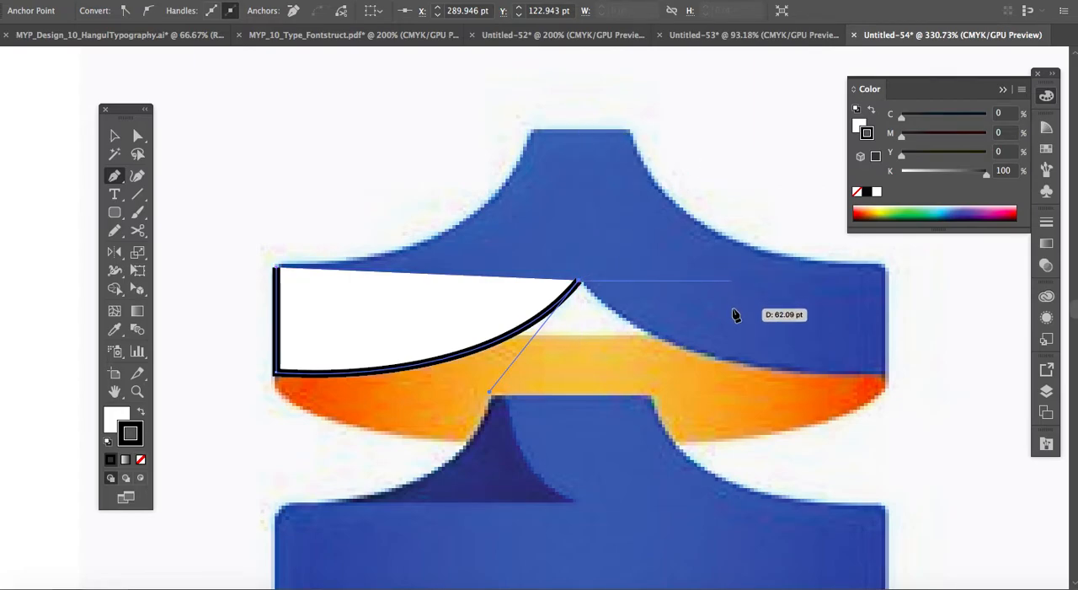
click(580, 132)
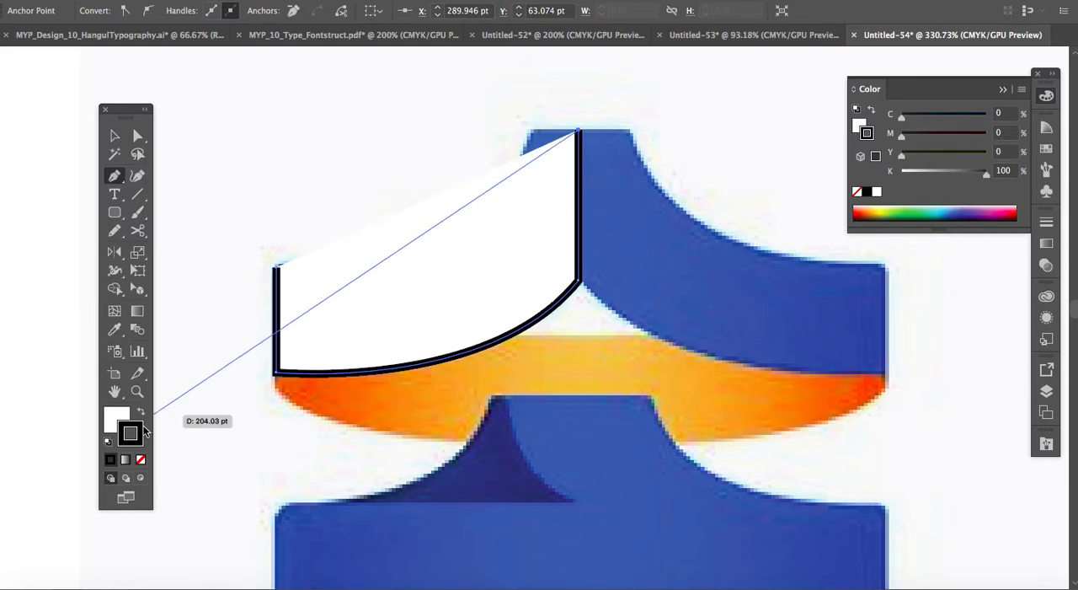
Set the path's fill to none and close the outline with a 17.23 pt top segment and a curve along the ribbon's upper-left edge.
click(109, 425)
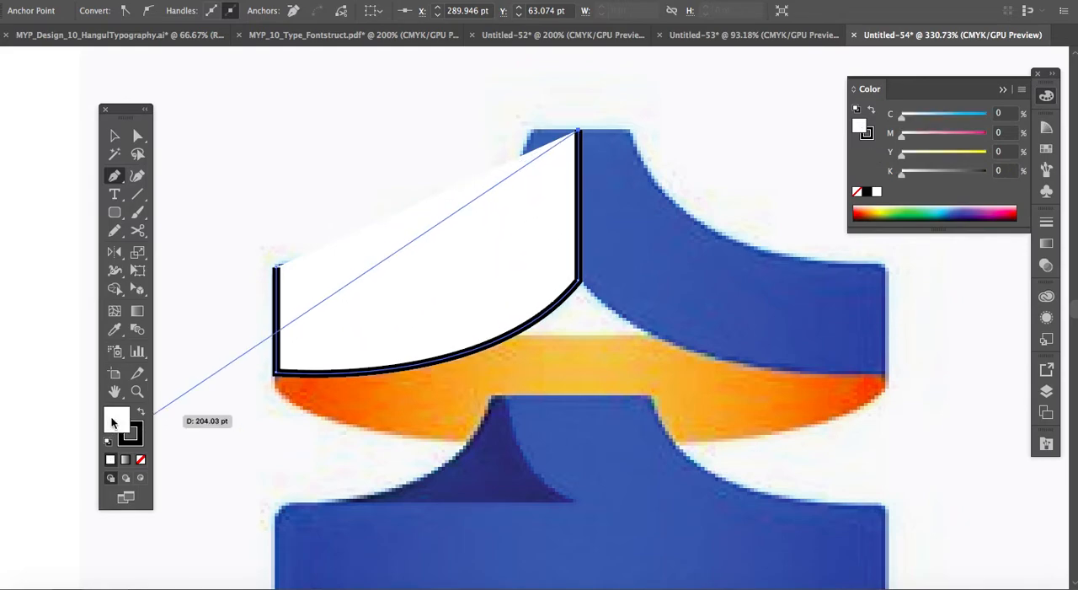
click(141, 461)
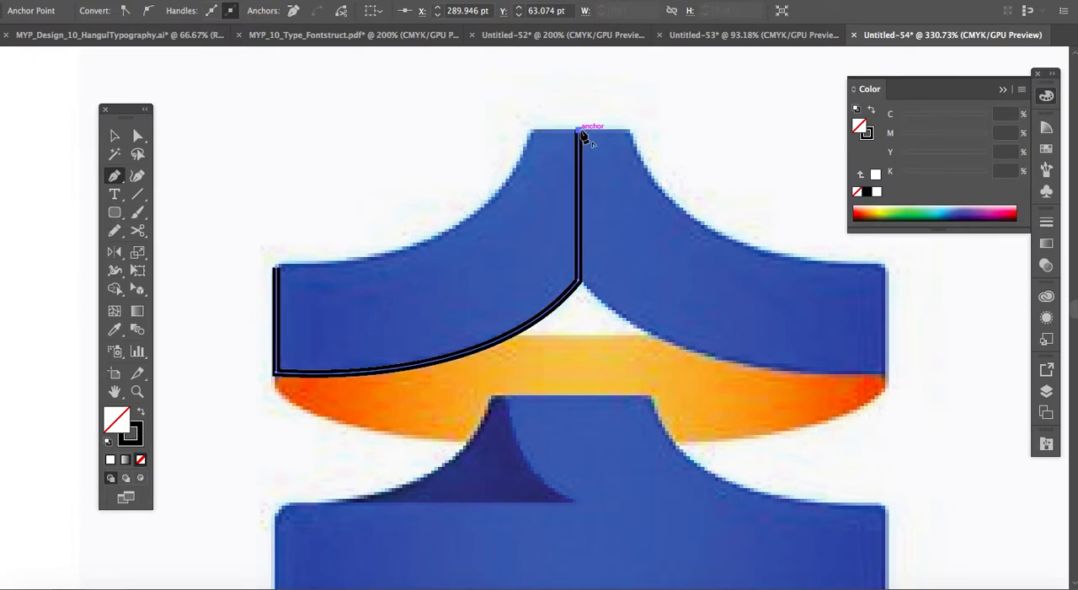
drag(580, 134, 538, 135)
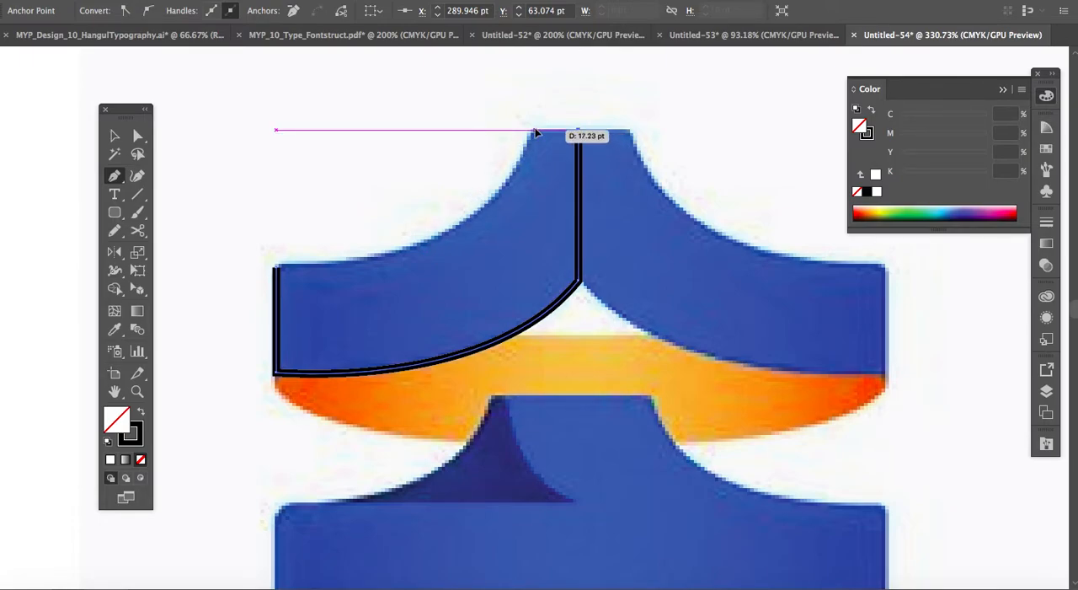
click(536, 130)
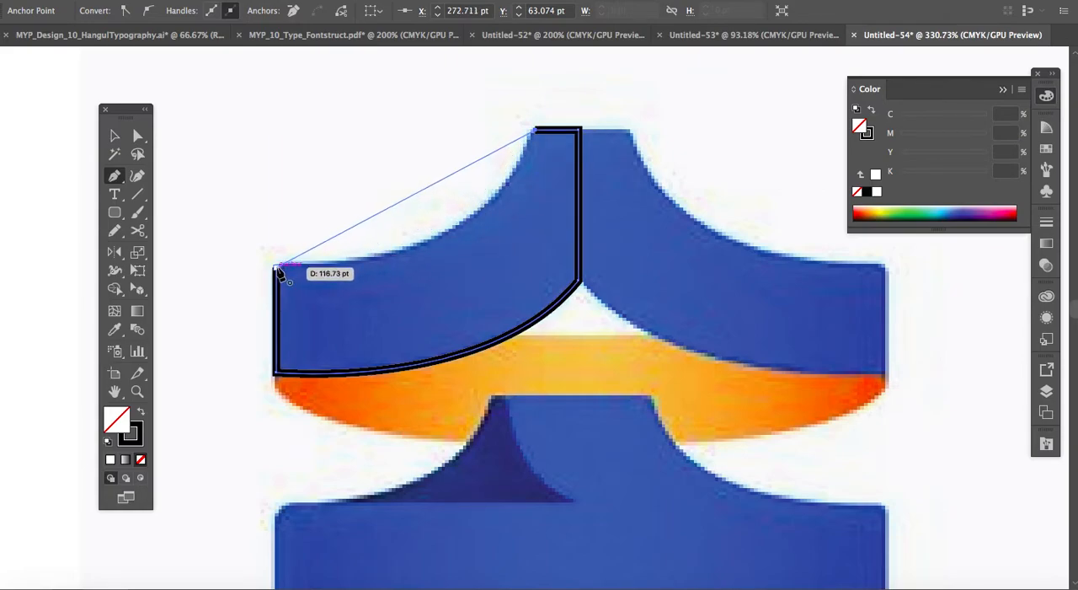
drag(278, 272, 60, 263)
click(115, 135)
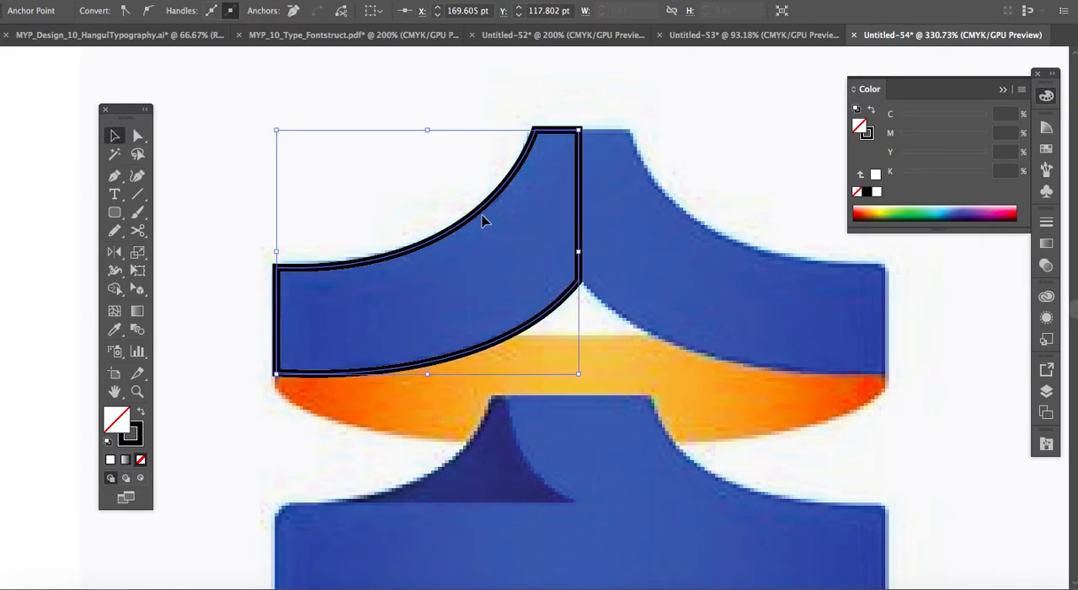
scroll(483, 221, up, 5)
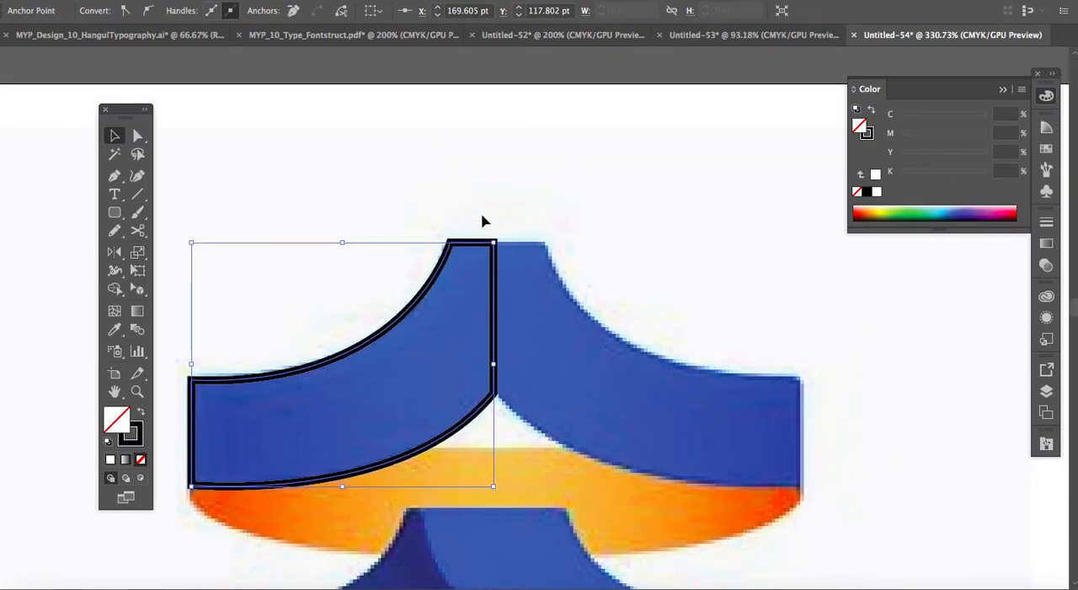
key(g)
key(ctrl+v)
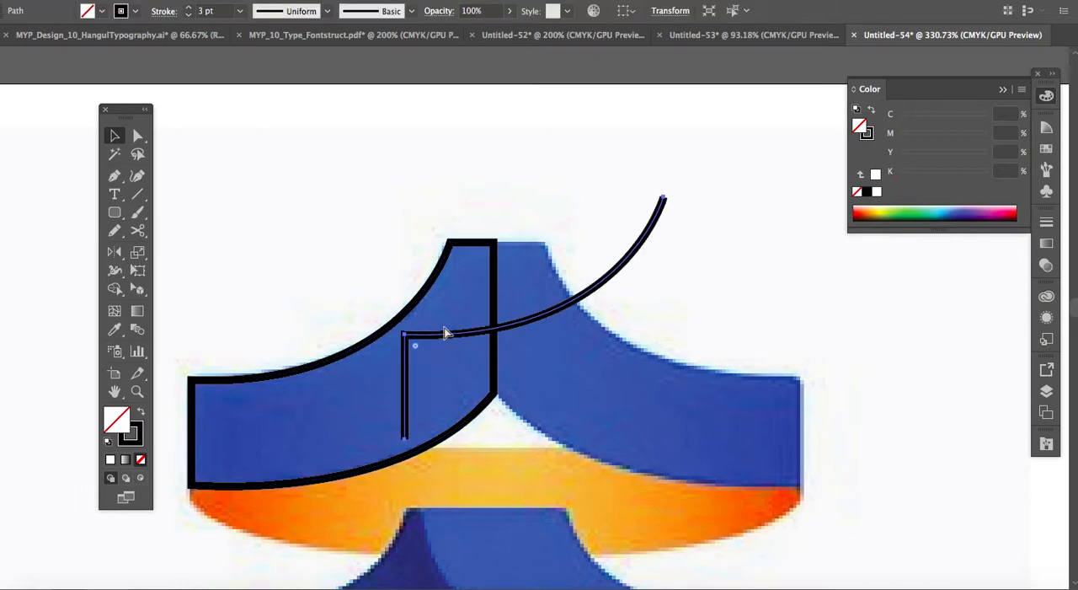
key(ctrl+z)
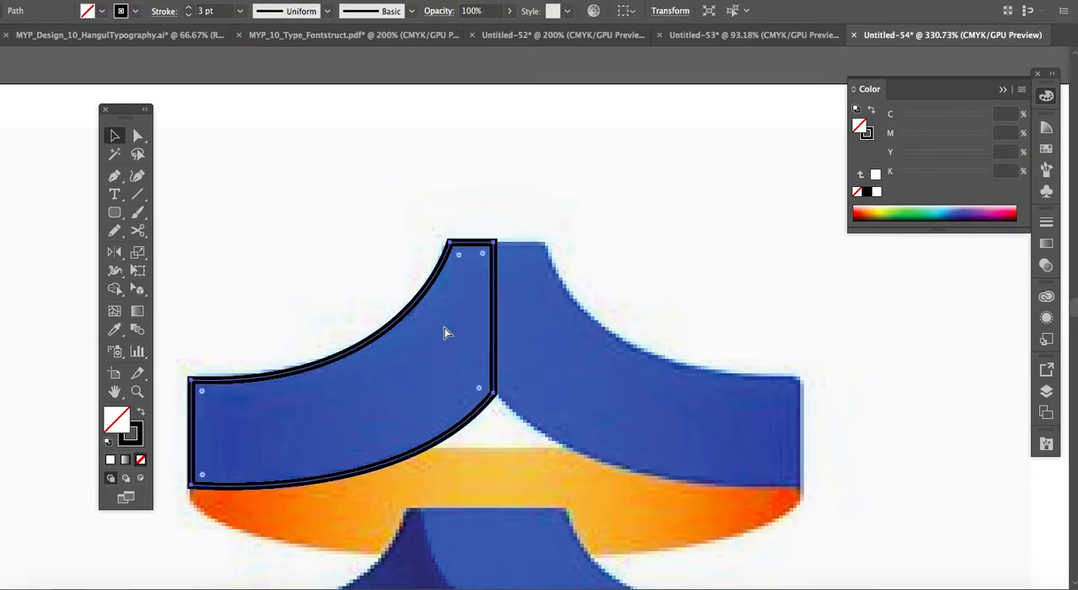
key(ctrl+c)
key(ctrl+v)
key(ctrl+z)
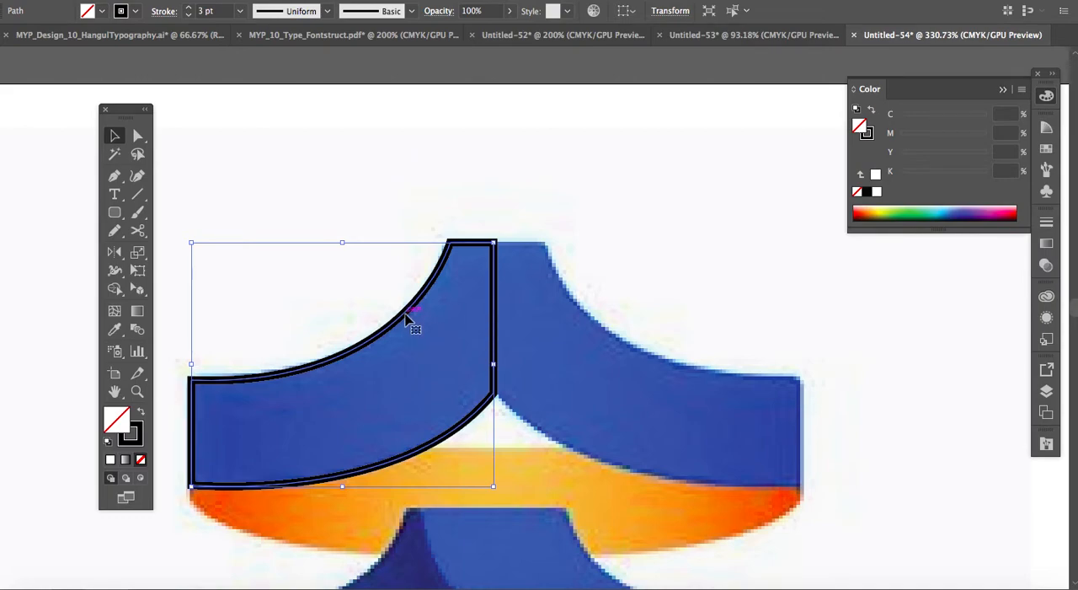
Duplicate the traced left half of the top ribbon to the right and reflect the copy across the vertical axis.
drag(407, 319, 743, 321)
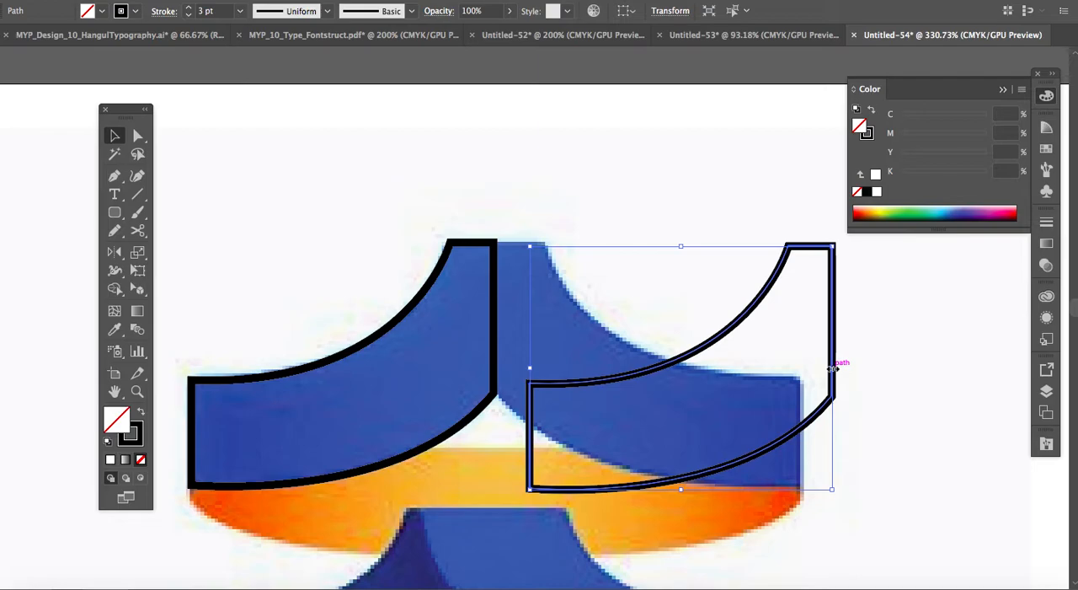
right_click(738, 327)
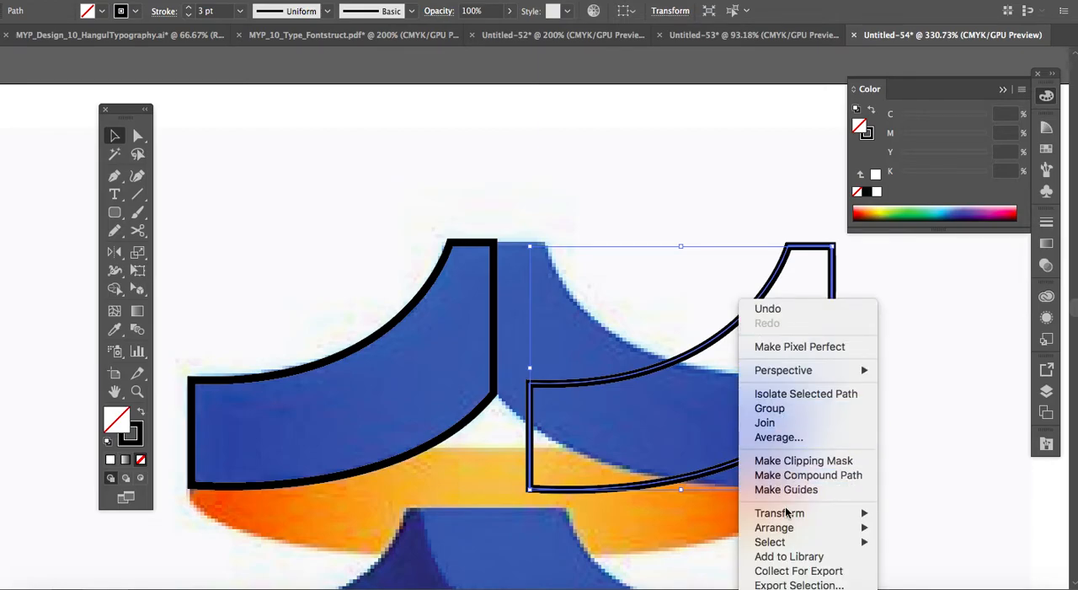
mouse_move(789, 519)
mouse_move(834, 512)
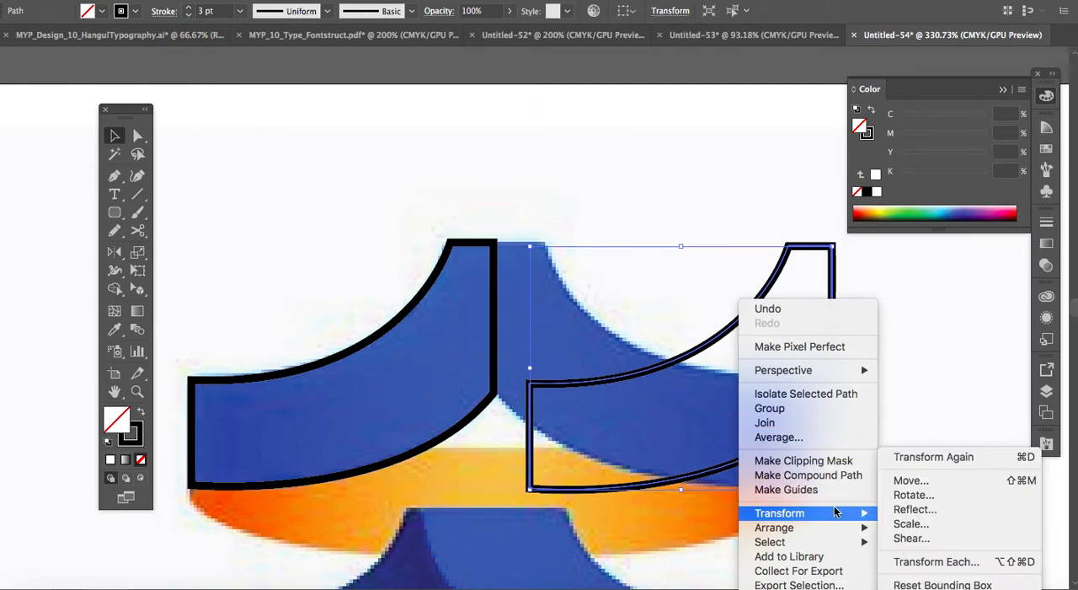
click(895, 513)
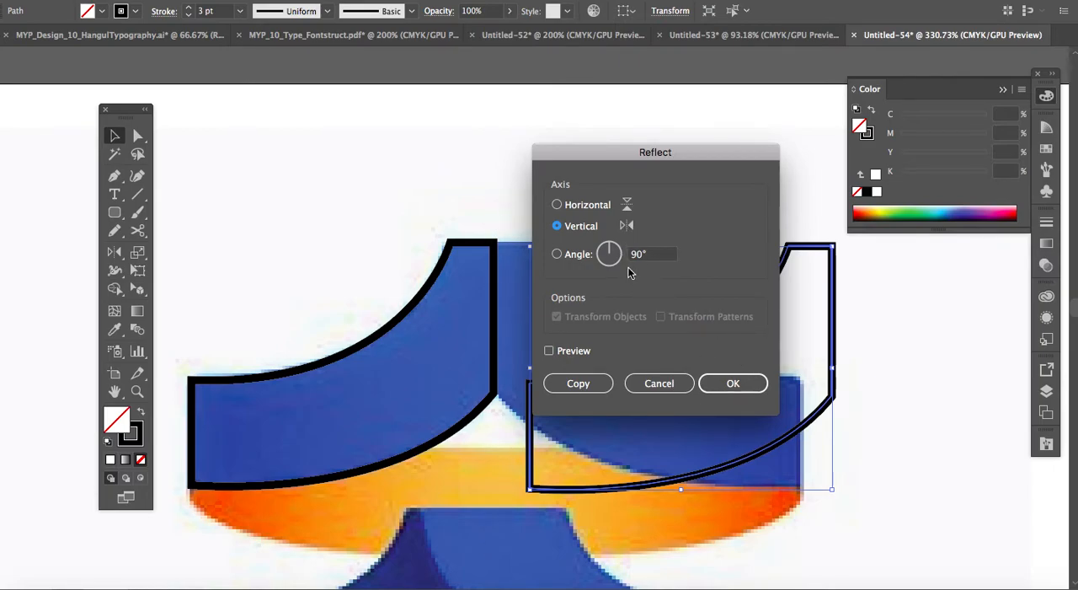
click(723, 383)
Align the mirrored half with the left half so their centre edges and top edges meet exactly.
drag(676, 360, 638, 352)
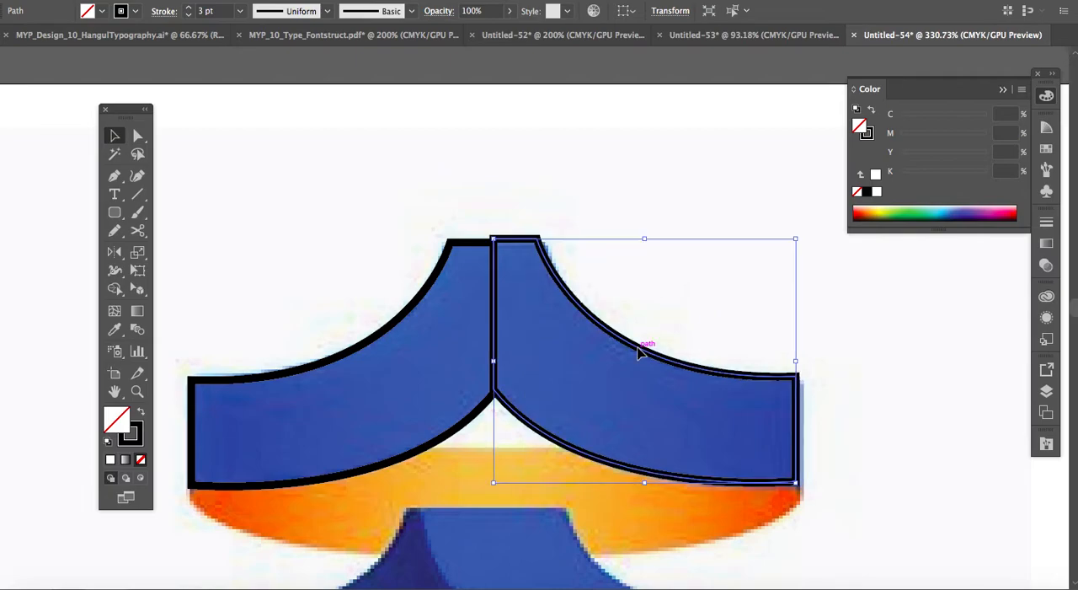
key(super+equal)
key(super+equal)
key(super+equal)
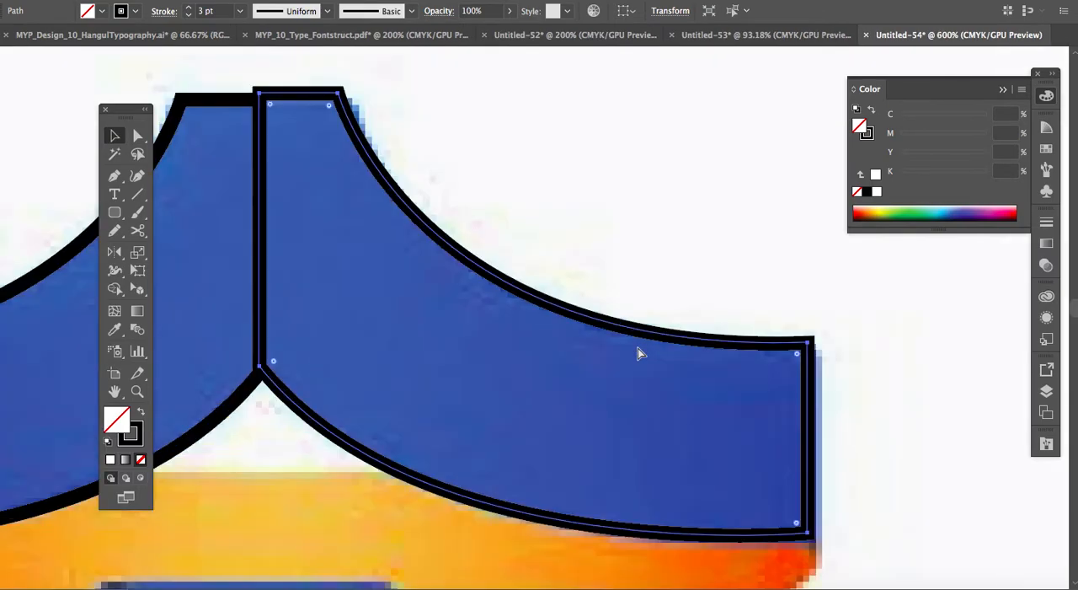
scroll(637, 352, left, 8)
scroll(638, 353, up, 3)
key(Down)
key(Down)
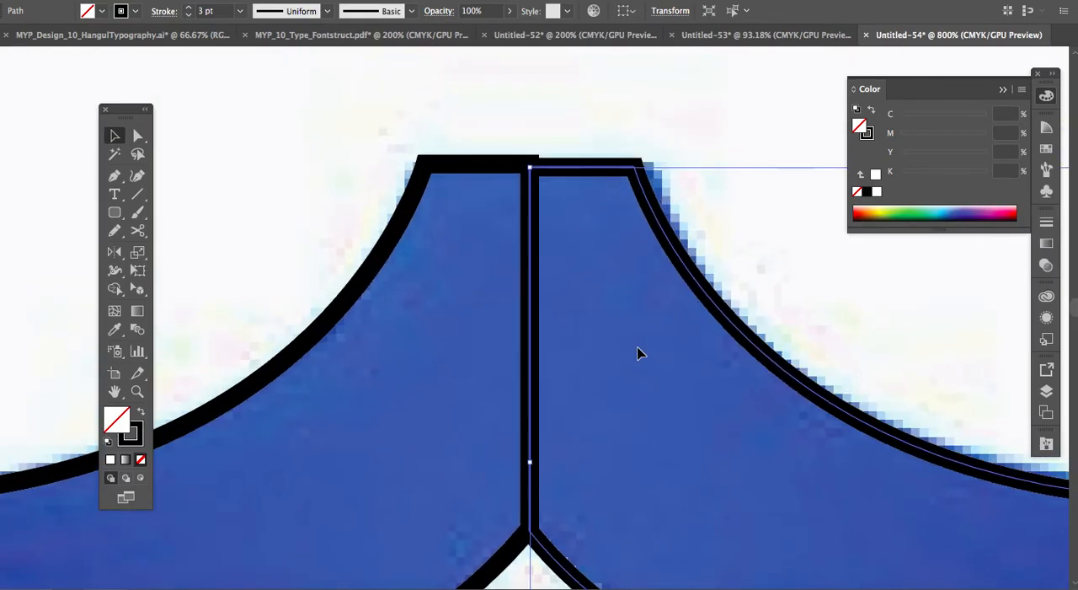
mouse_move(561, 169)
mouse_down()
mouse_move(570, 174)
mouse_move(565, 164)
mouse_up()
click(553, 140)
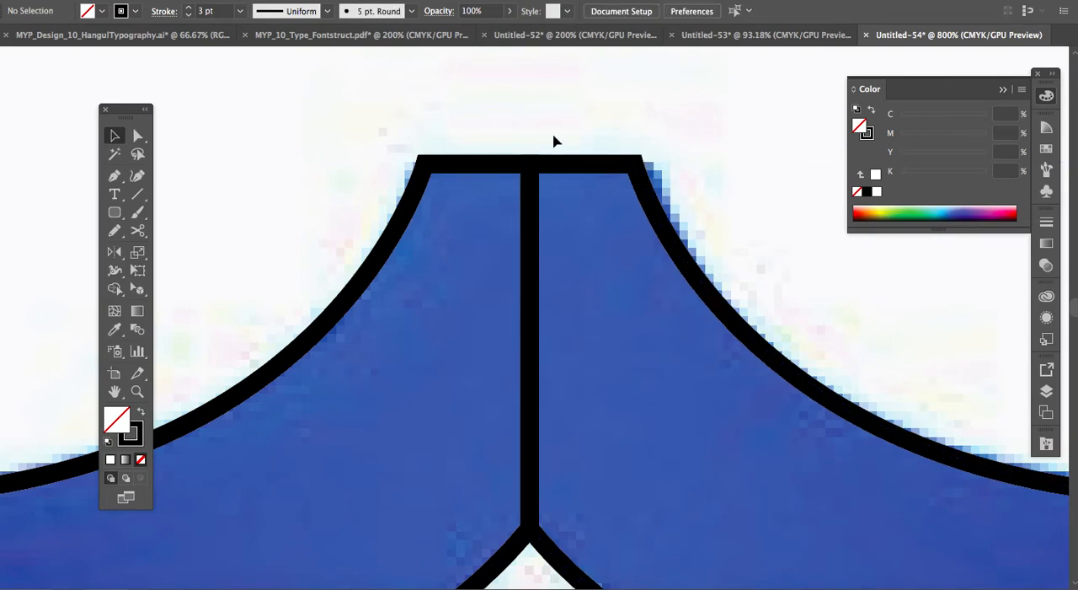
Merge the two ribbon halves into a single outline with the Shape Builder tool.
key(super+minus)
key(super+minus)
key(super+minus)
scroll(554, 141, down, 5)
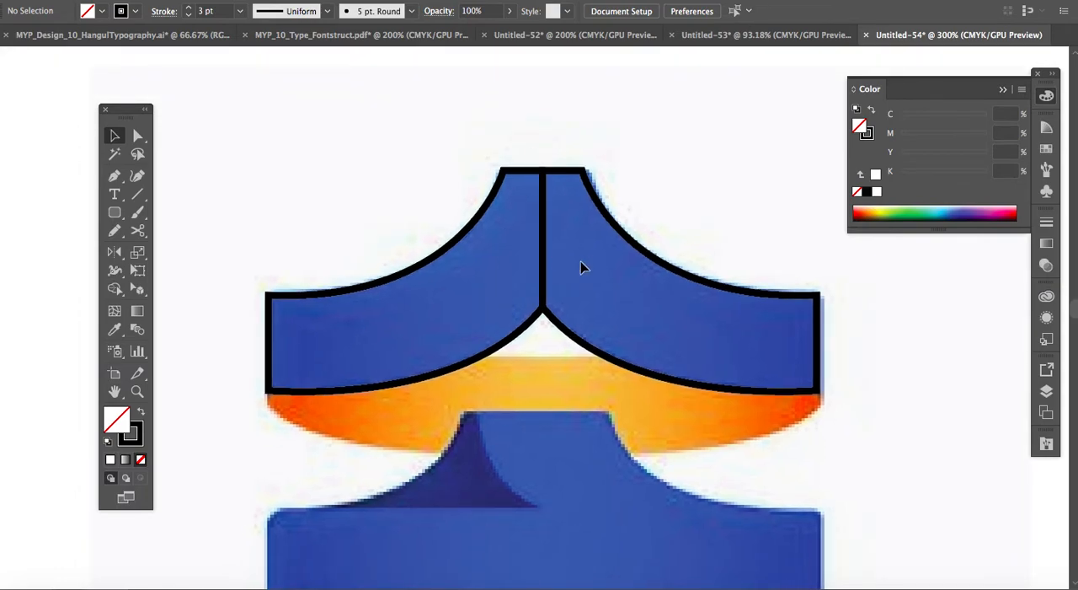
drag(460, 143, 571, 228)
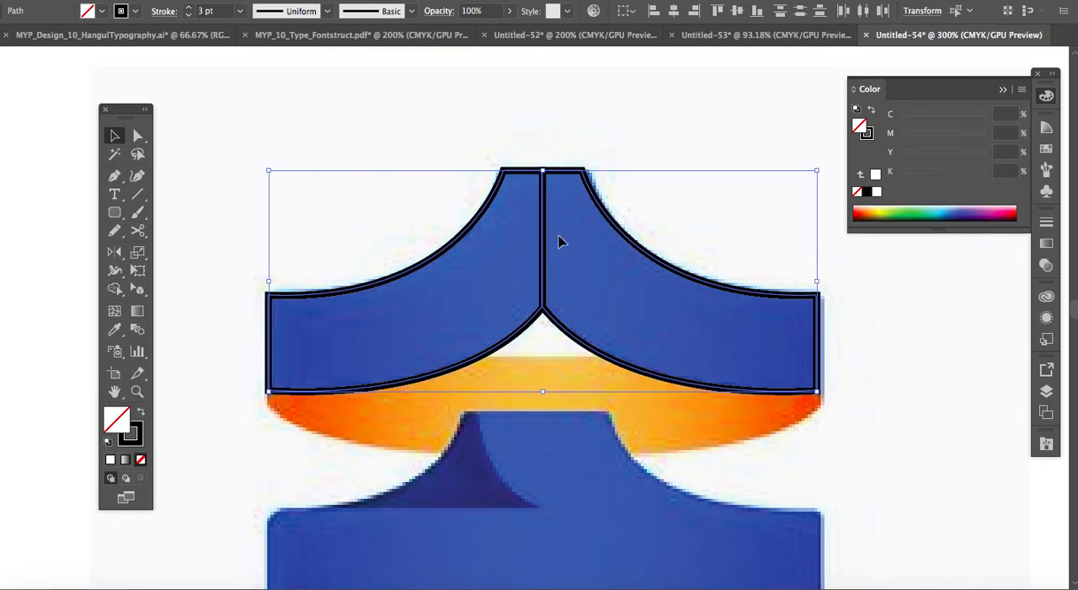
right_click(559, 242)
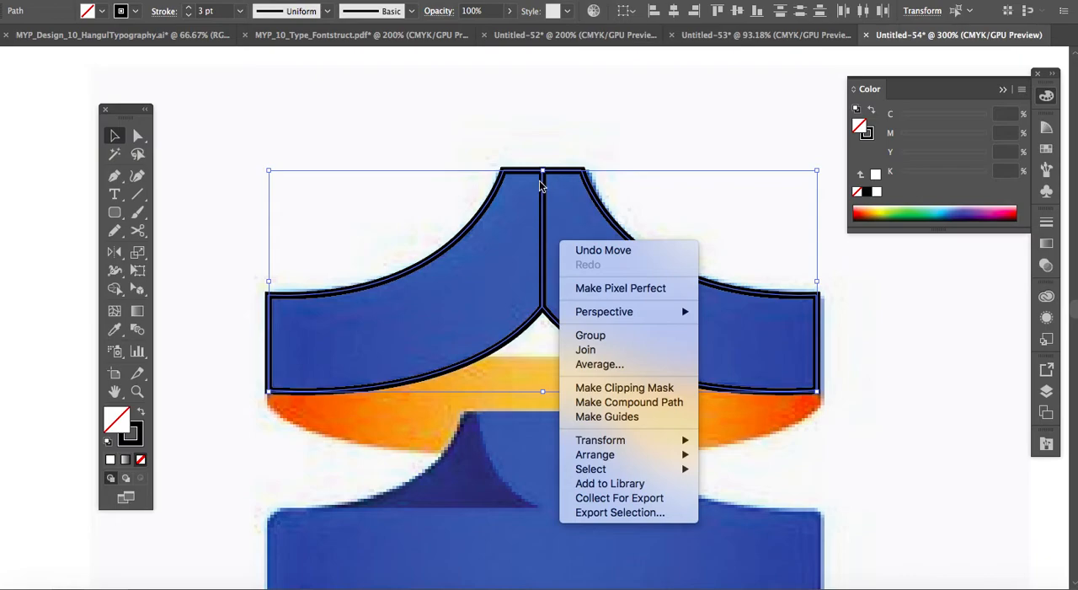
click(543, 145)
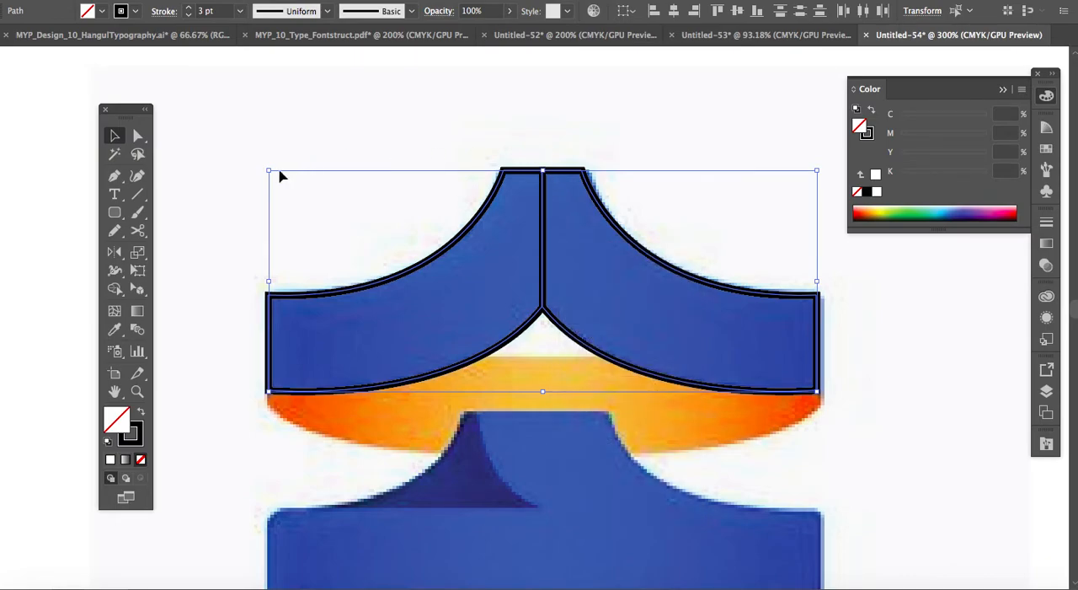
click(115, 292)
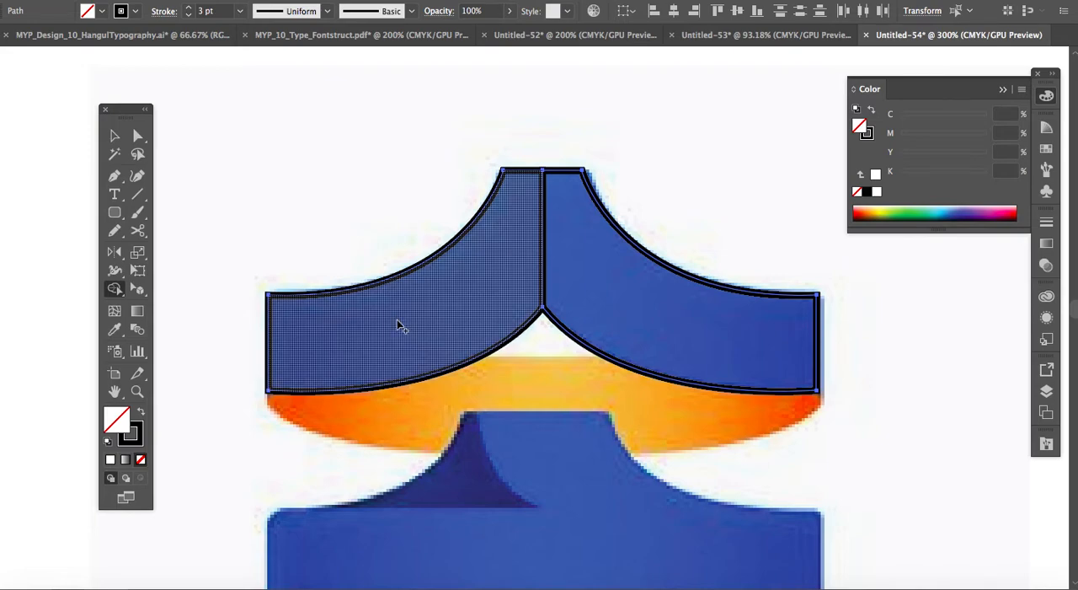
drag(397, 319, 466, 289)
mouse_move(531, 272)
mouse_down()
mouse_move(582, 278)
mouse_move(672, 330)
mouse_up()
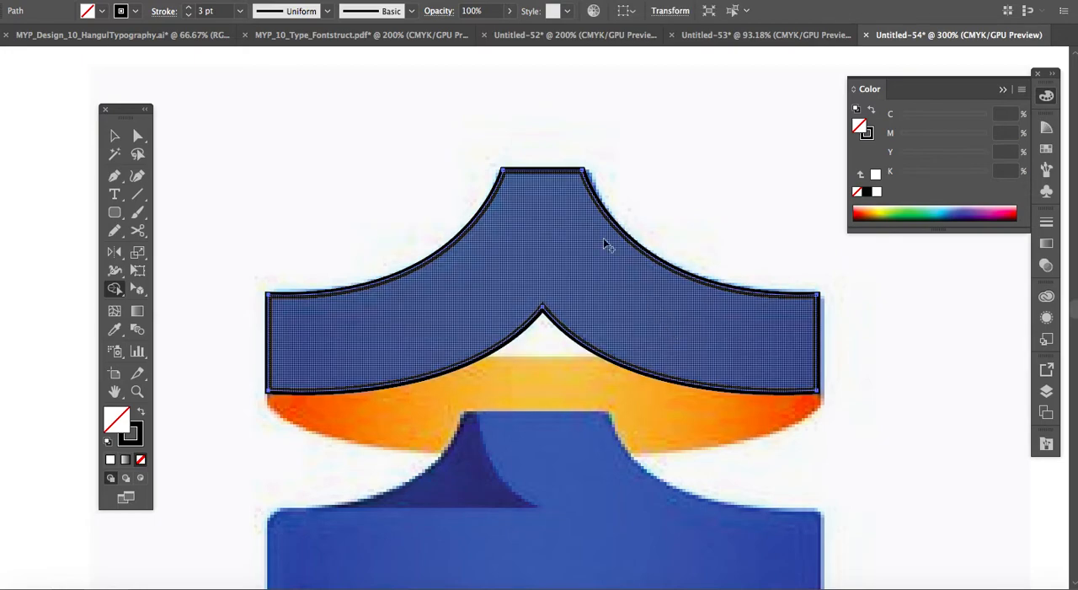
click(115, 136)
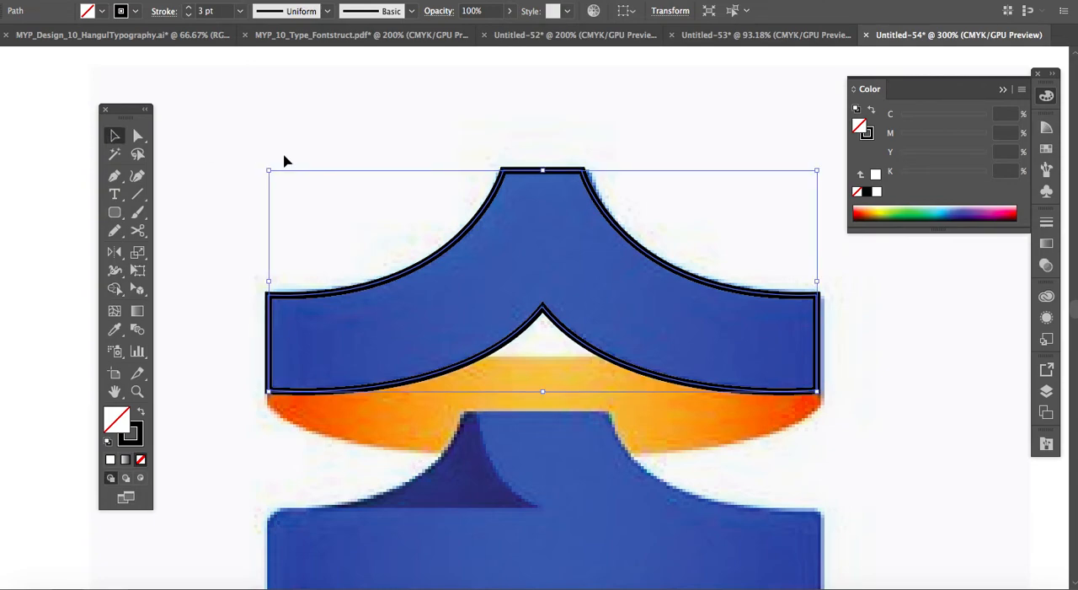
click(284, 161)
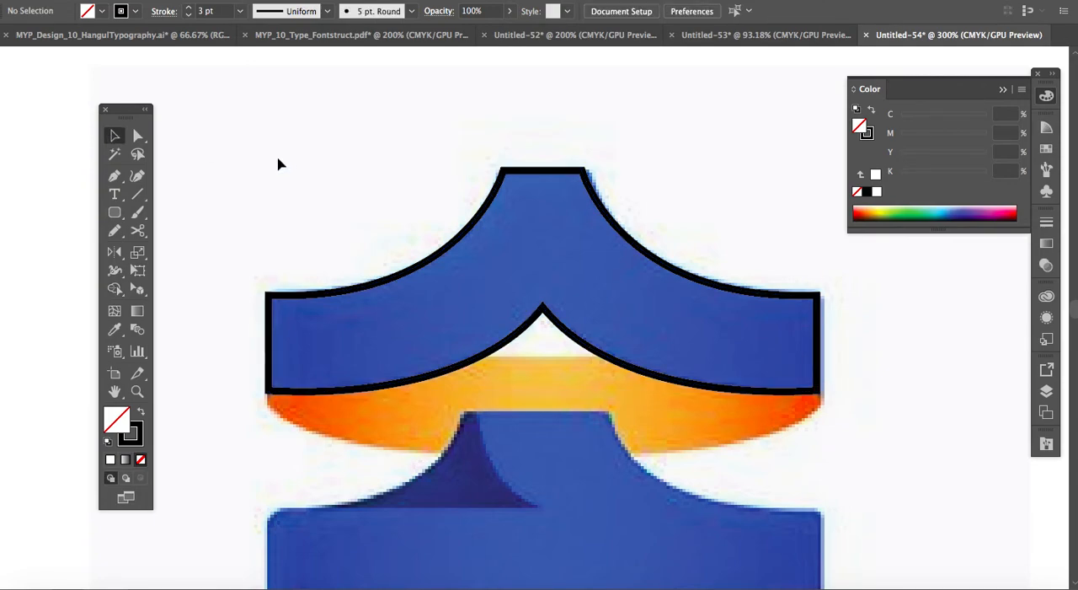
scroll(561, 181, down, 3)
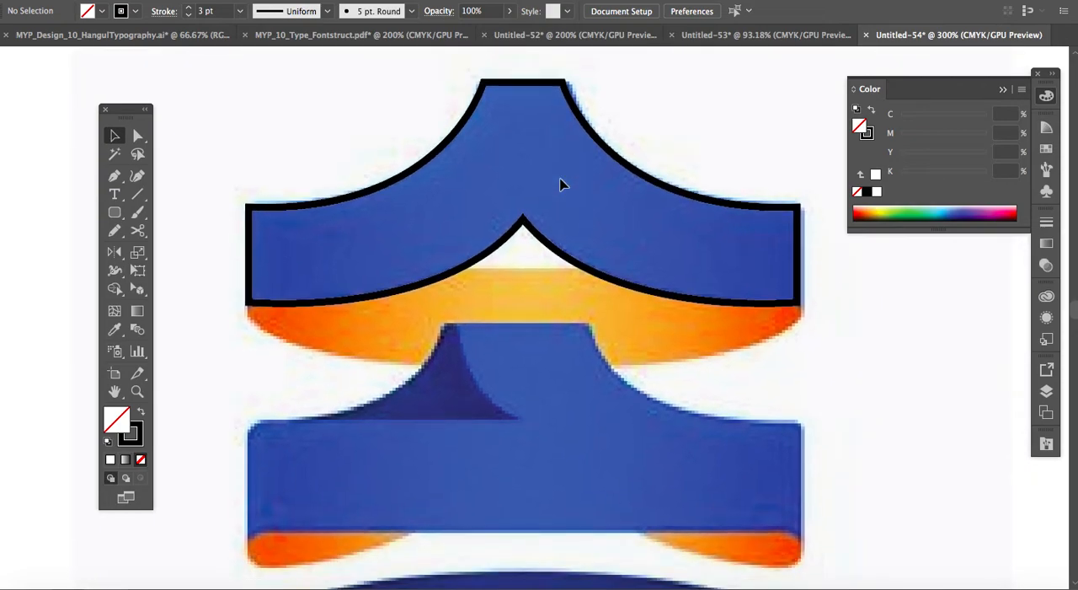
click(306, 210)
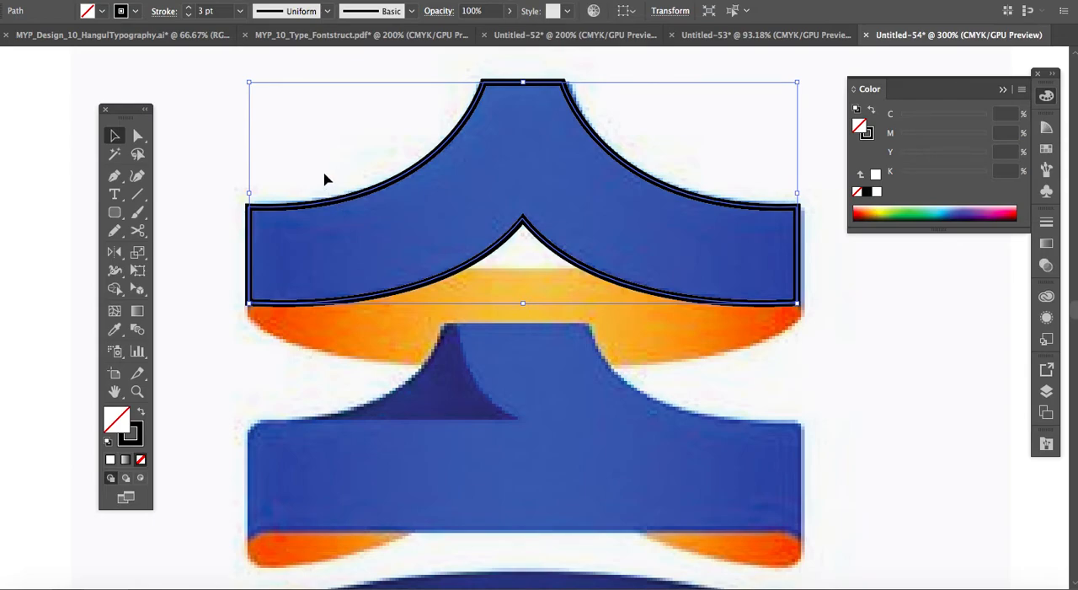
click(325, 179)
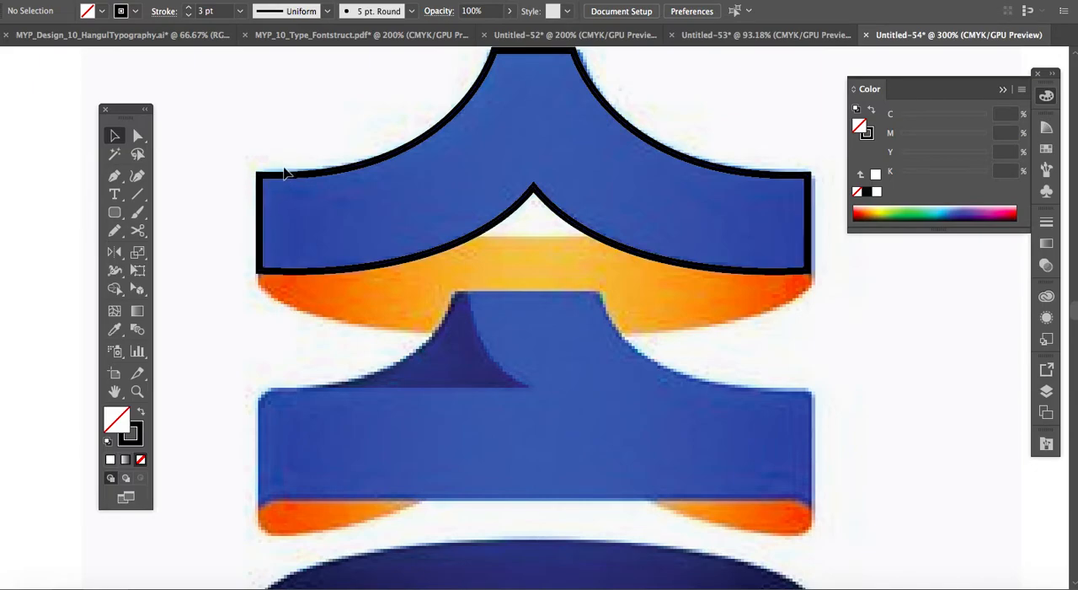
click(807, 269)
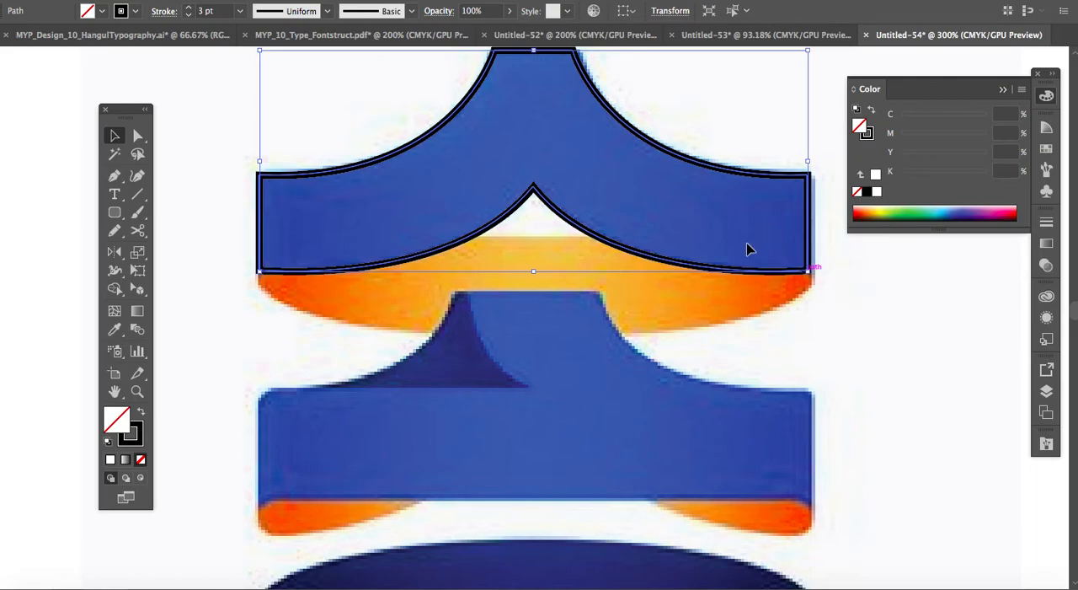
scroll(624, 171, up, 2)
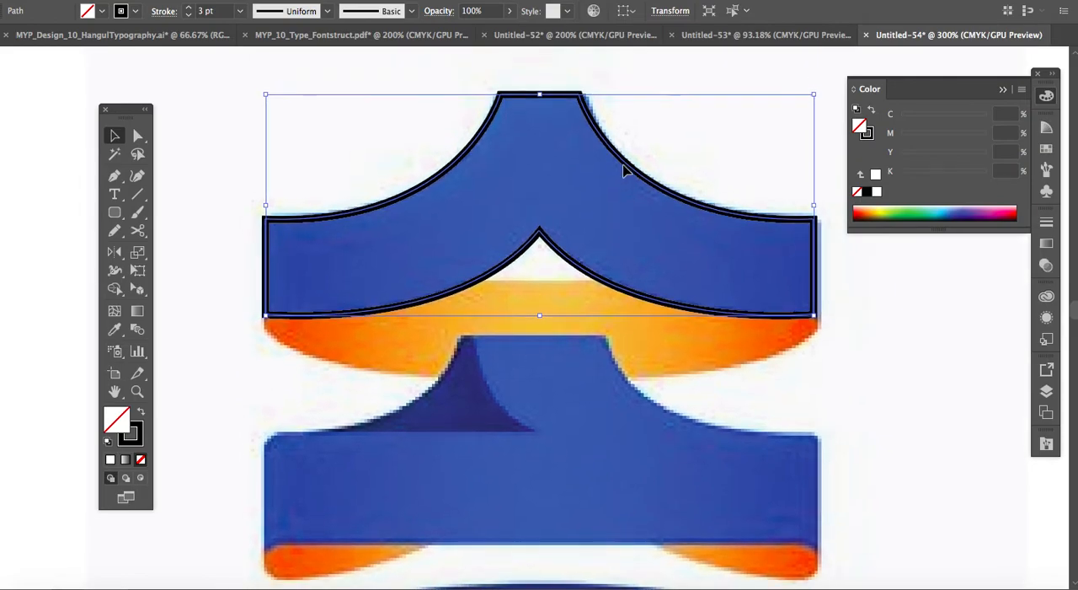
Lock the merged ribbon path and the linked reference image inside Layer 1.
click(1047, 393)
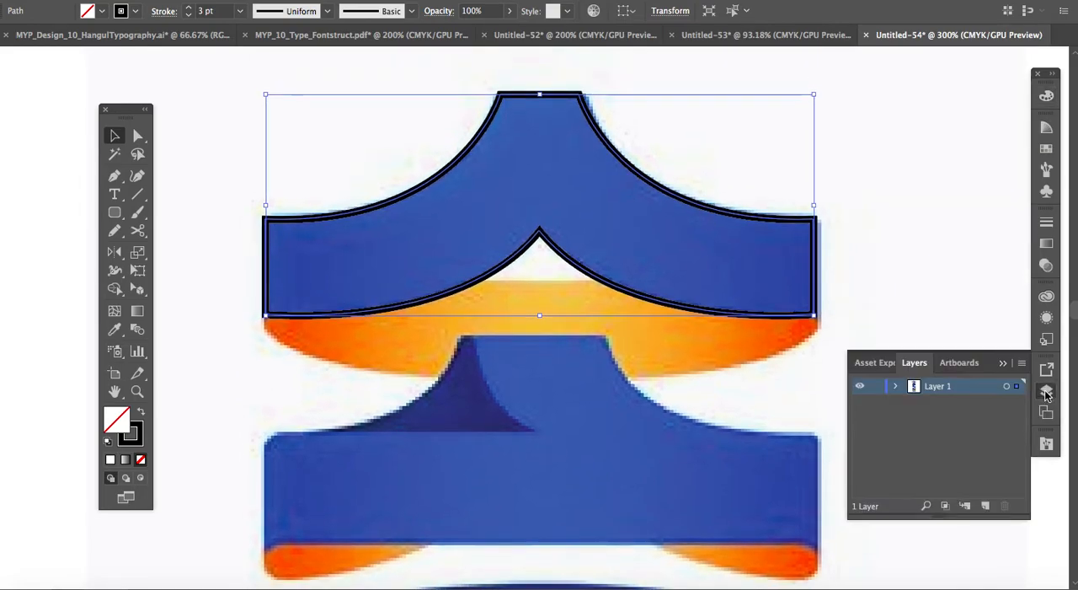
click(896, 388)
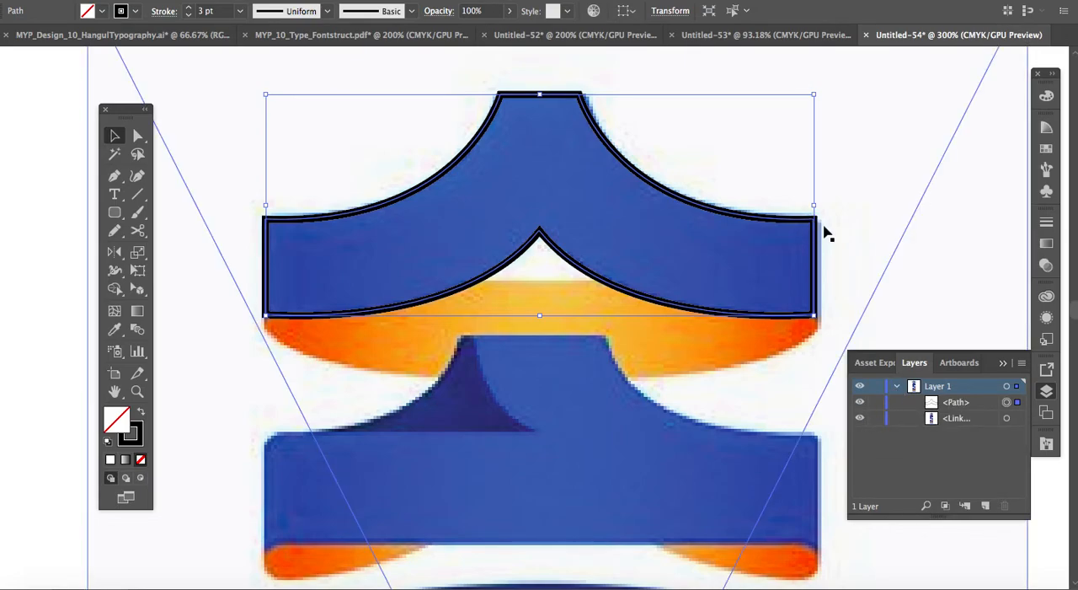
click(898, 387)
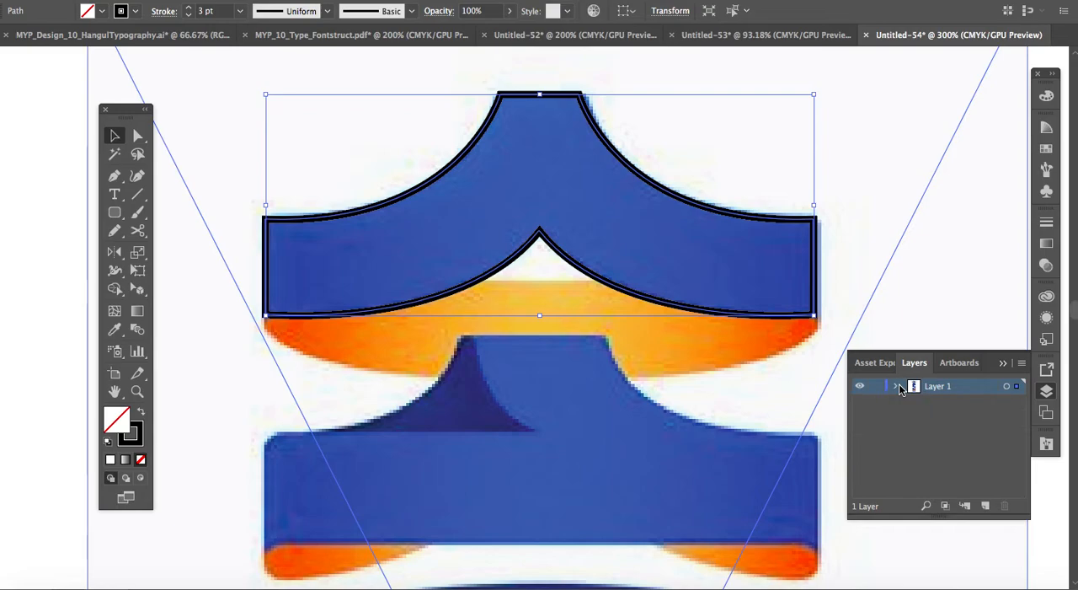
click(898, 388)
click(938, 408)
click(877, 402)
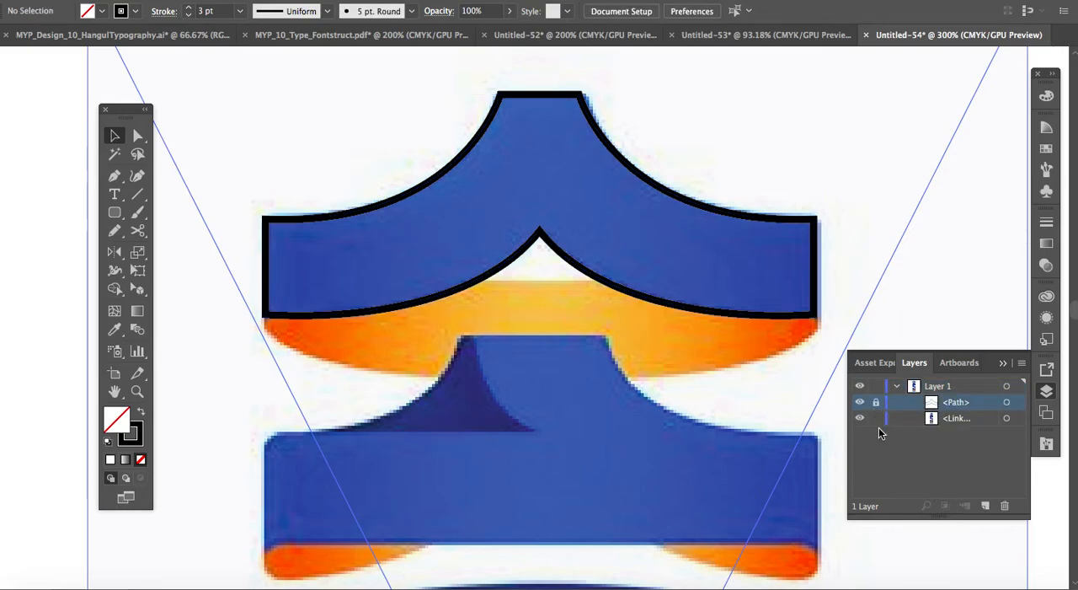
click(876, 418)
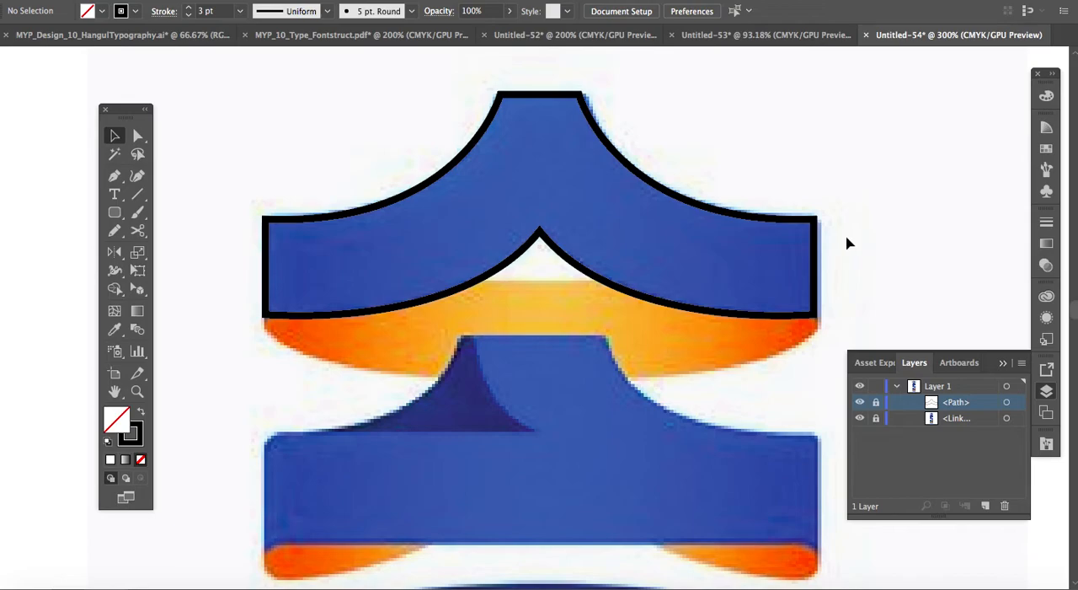
drag(789, 205, 806, 311)
click(1004, 365)
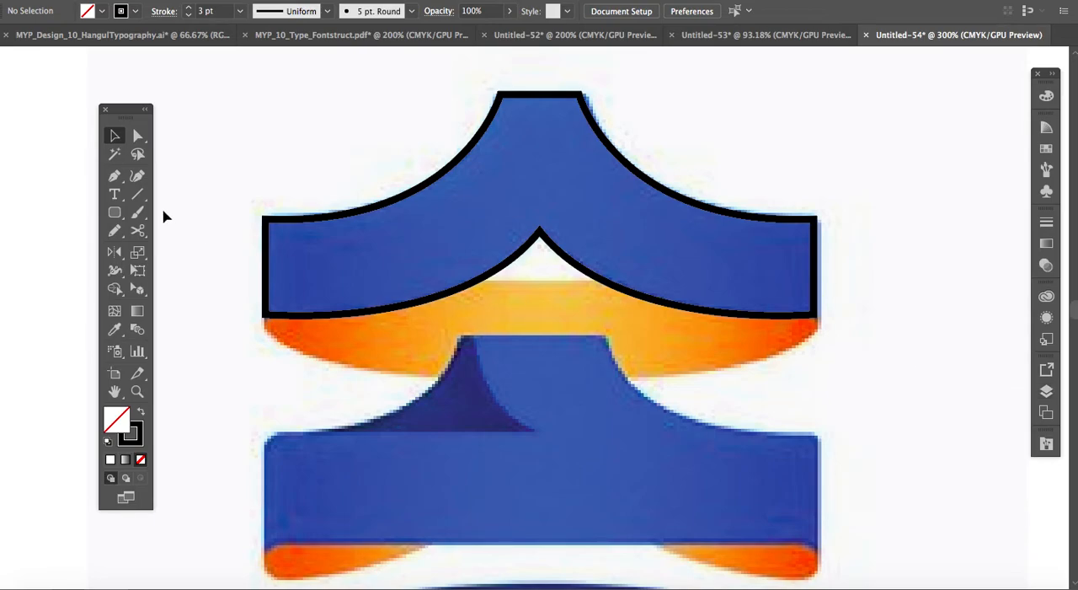
Trace the orange band's lower curve with the Pen tool from the ribbon's lower-right corner to the centre at about X 290 pt, Y 187 pt.
click(115, 176)
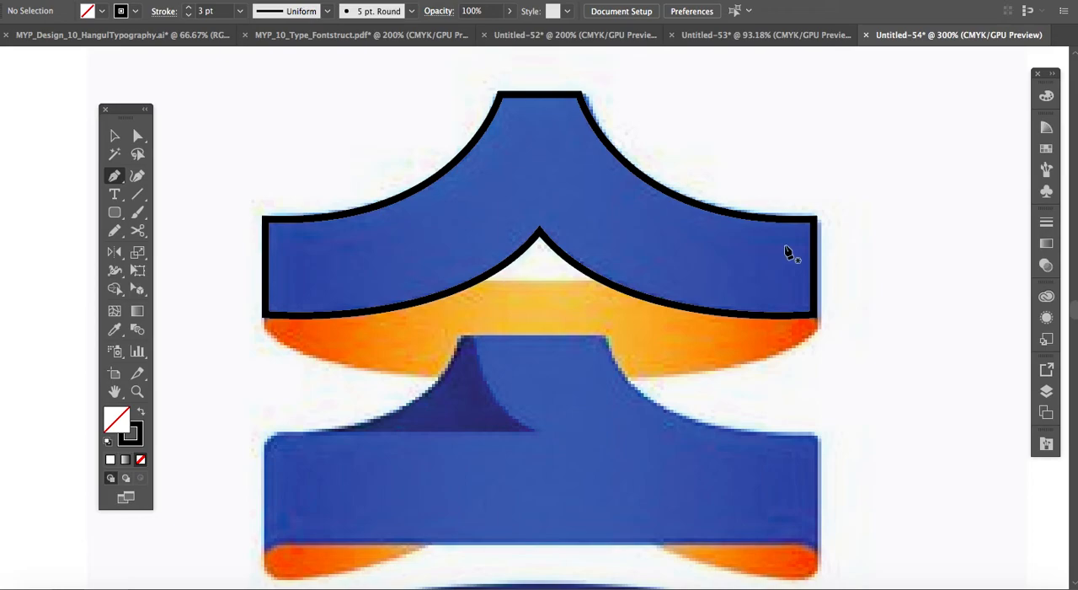
click(815, 317)
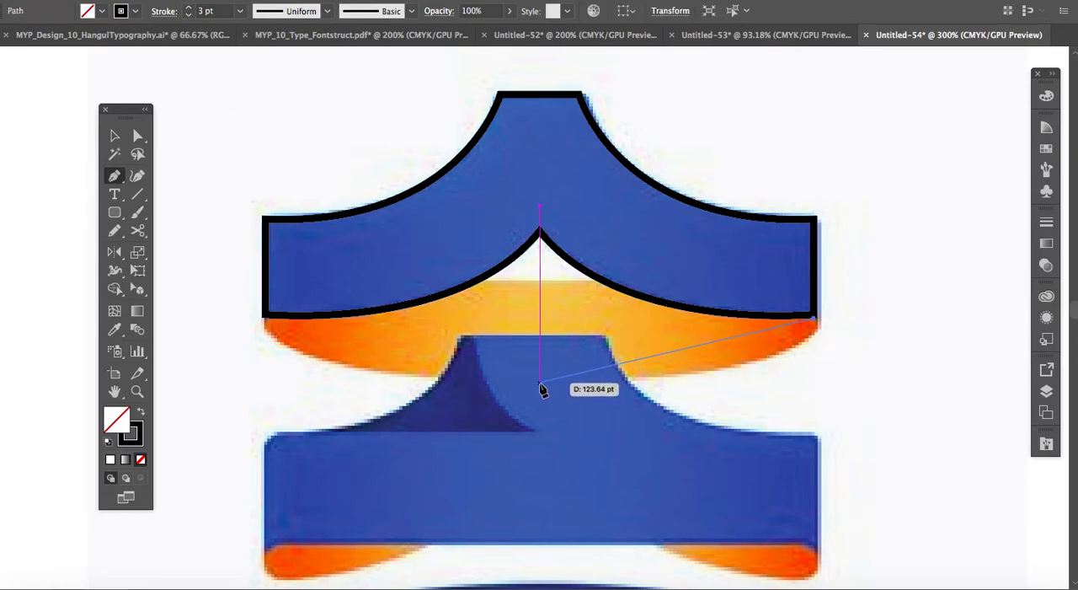
drag(540, 378, 260, 368)
drag(536, 389, 370, 364)
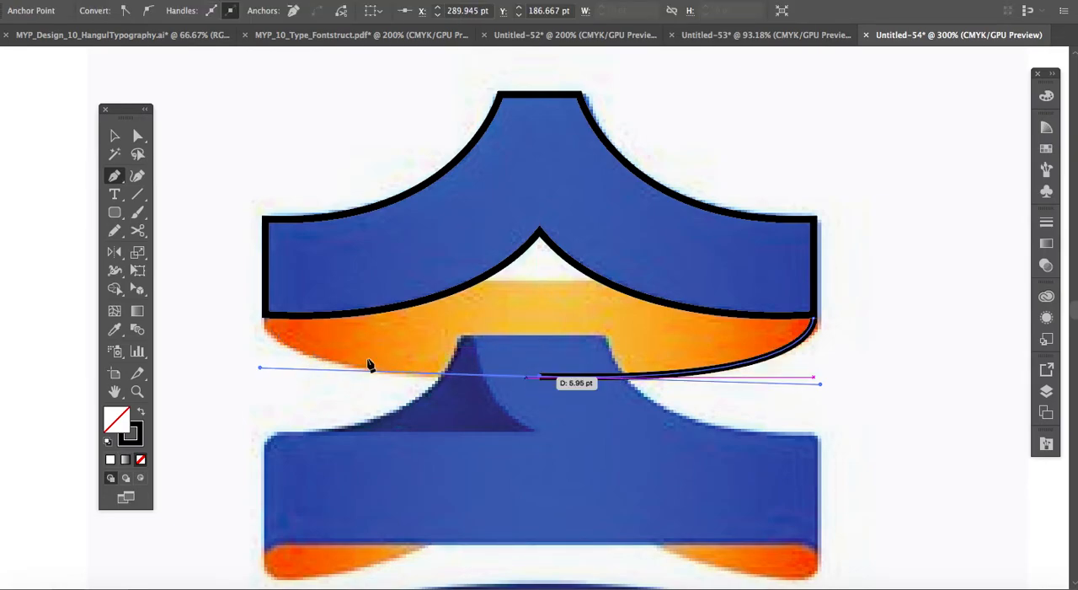
Retract the centre anchor's outgoing handle and undo the trial segments drawn to the ribbon's lower-left corner.
click(265, 317)
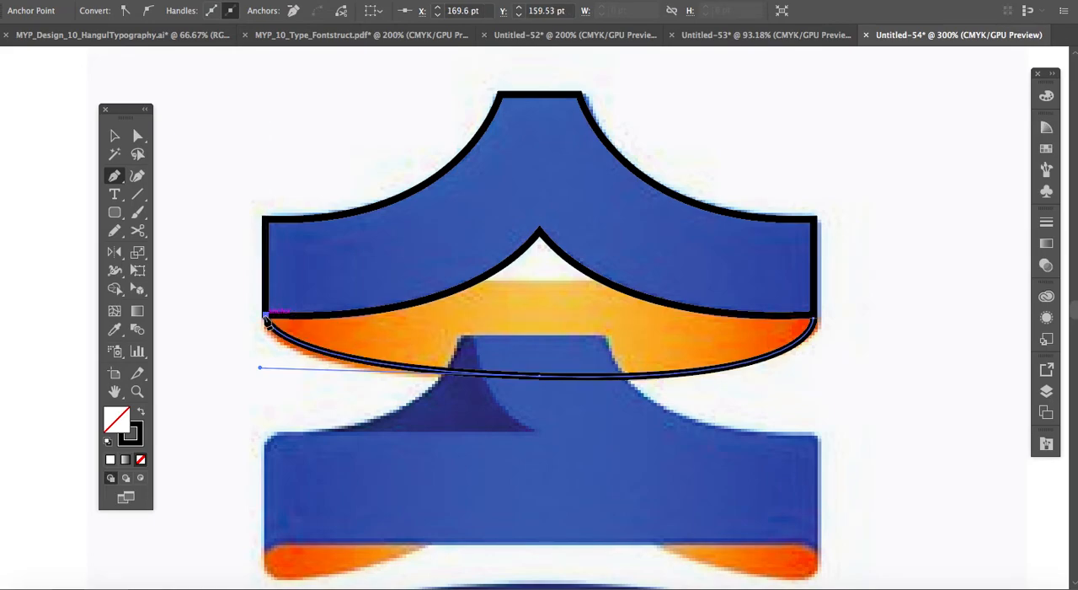
key(ctrl+z)
click(540, 377)
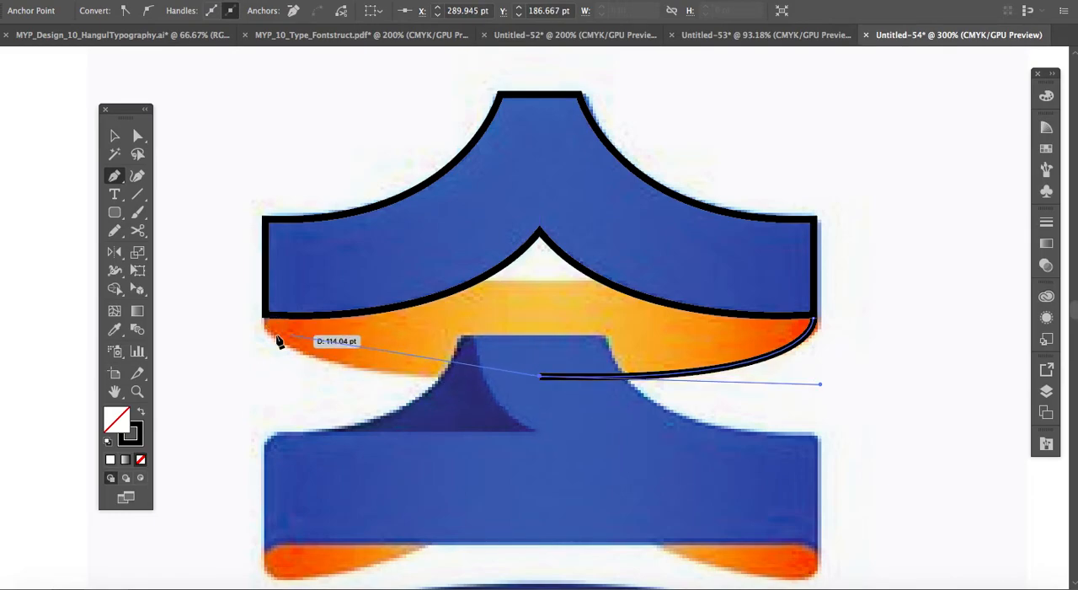
drag(265, 318, 259, 242)
key(ctrl+z)
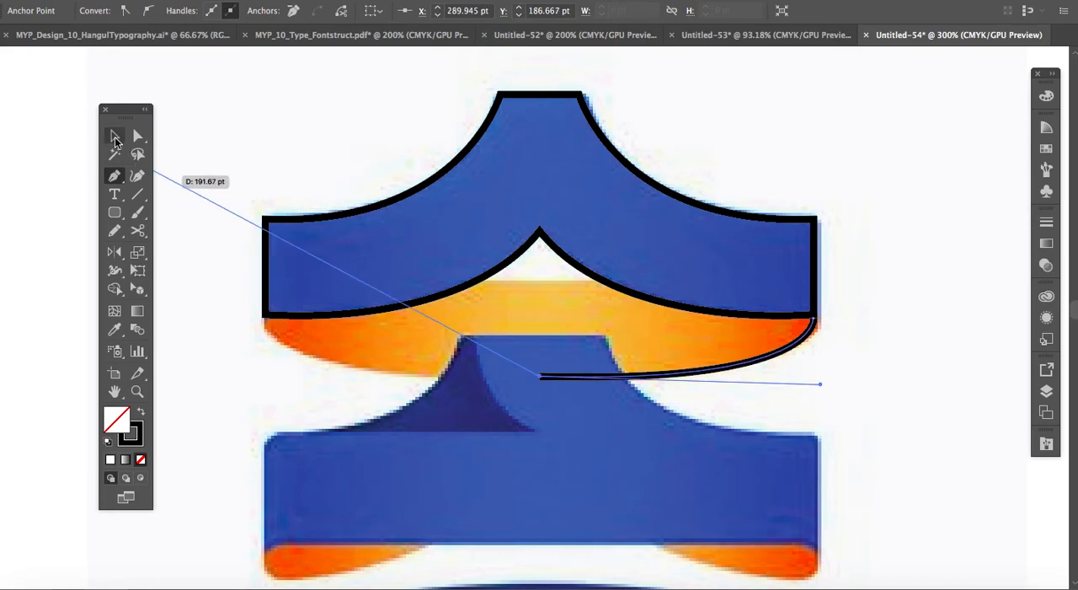
click(115, 137)
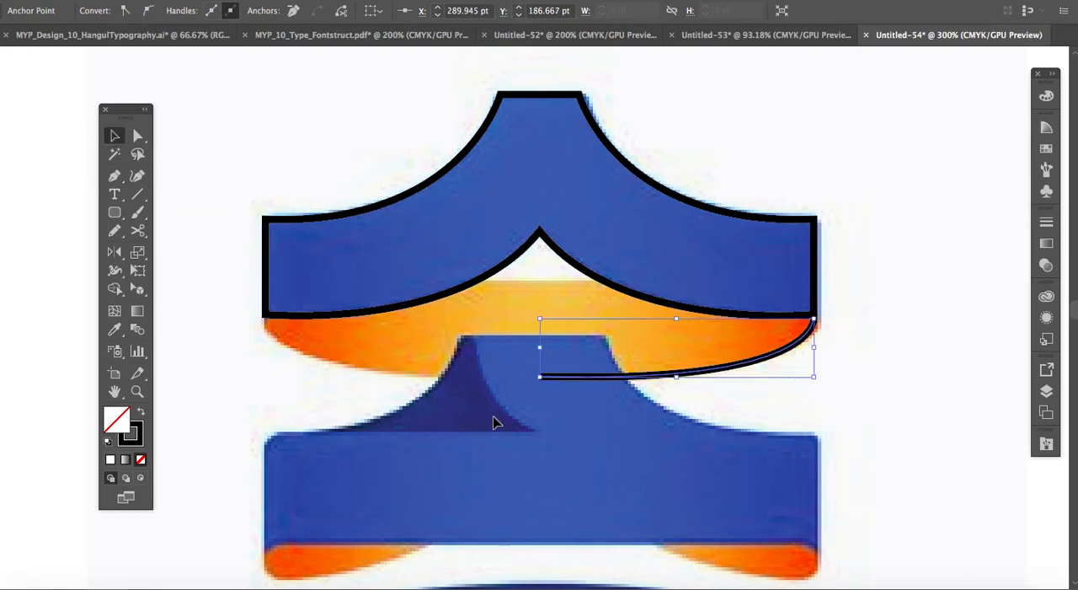
right_click(640, 365)
mouse_move(727, 513)
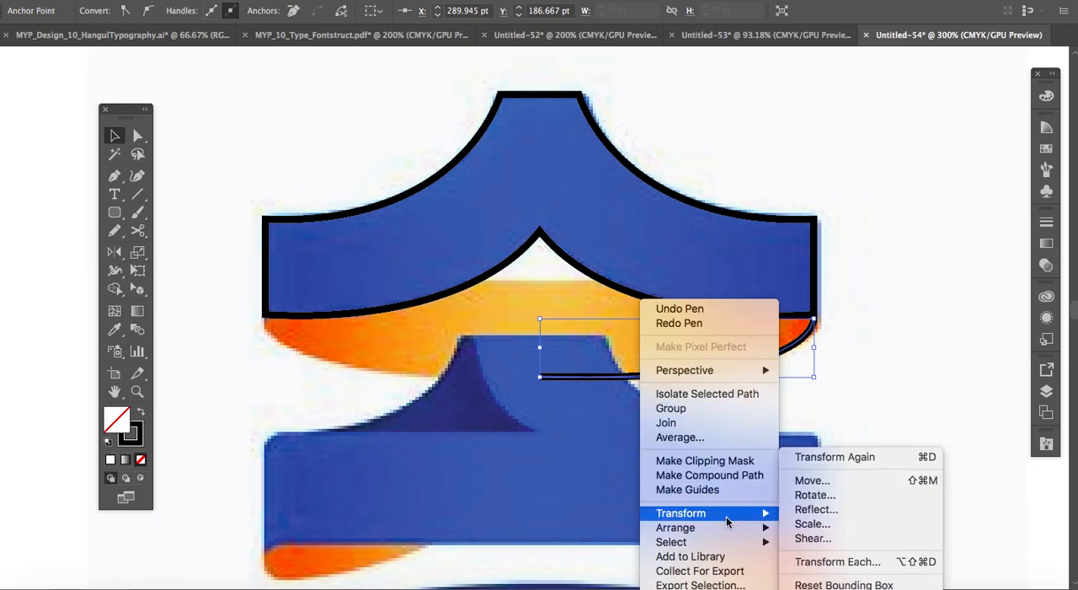
click(815, 513)
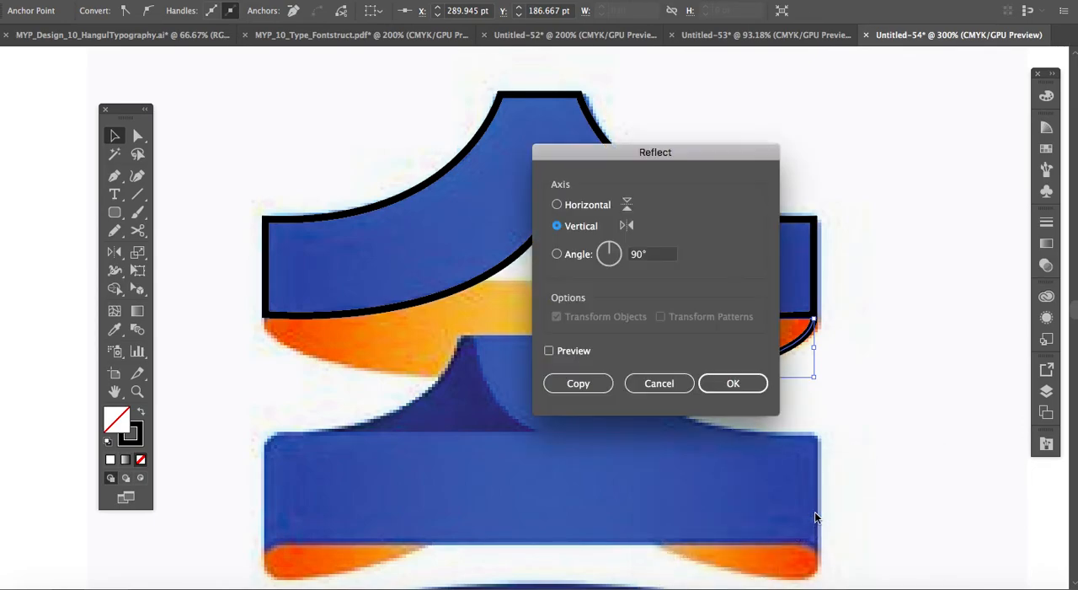
click(674, 386)
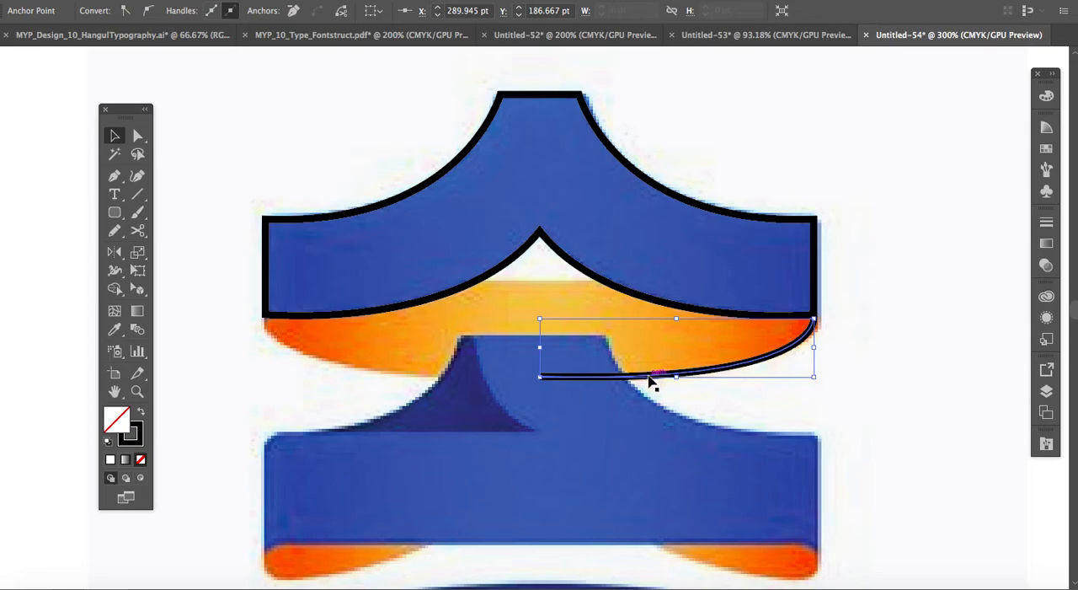
Duplicate the orange band's lower curve onto the ribbon's left half and reflect the copy across the vertical axis.
drag(638, 384, 362, 385)
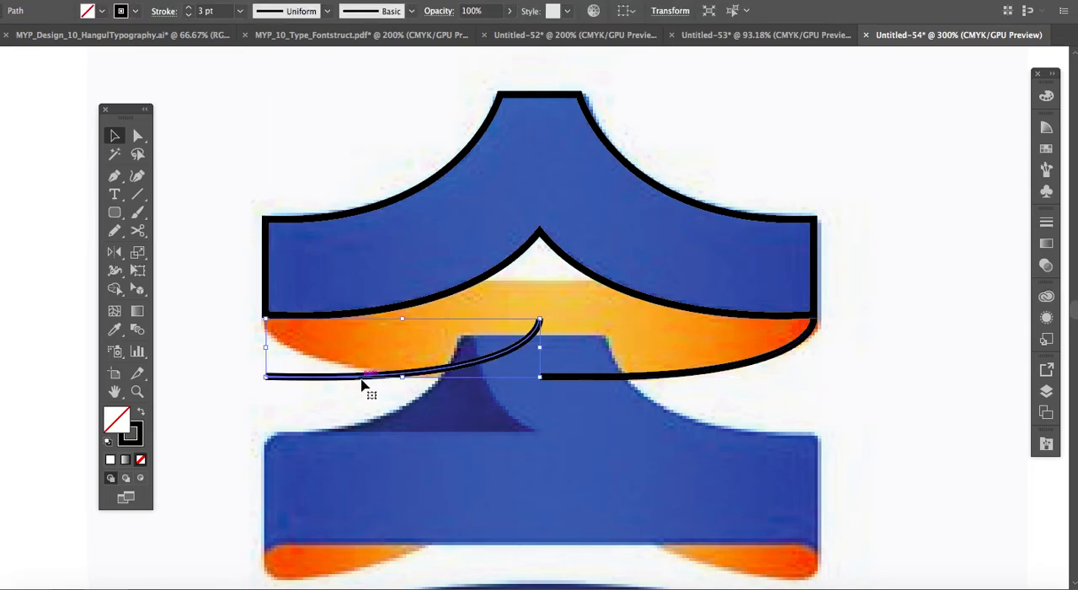
right_click(396, 374)
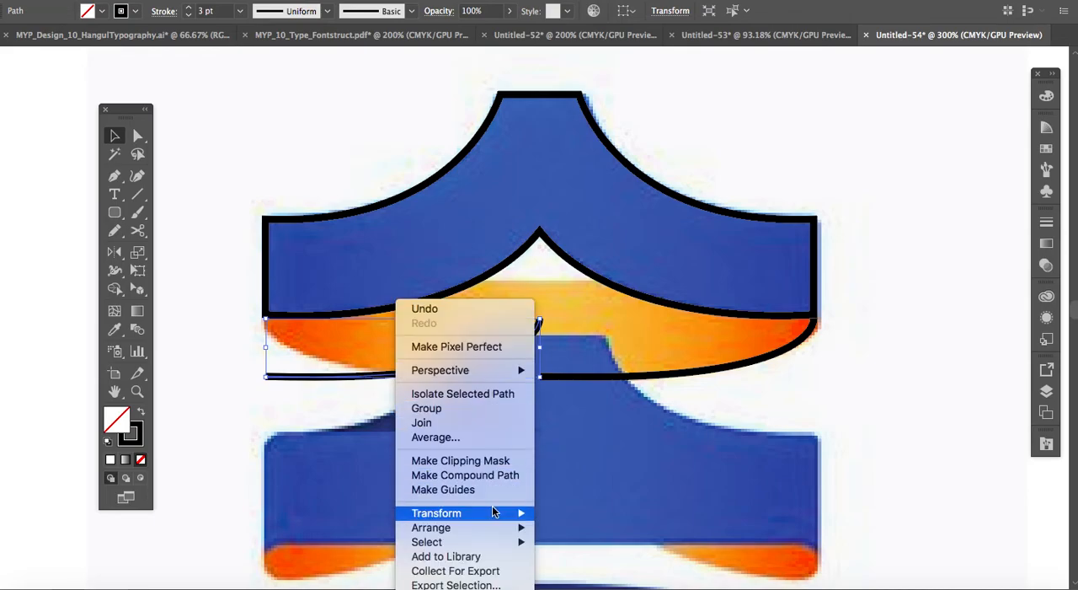
mouse_move(493, 512)
click(560, 441)
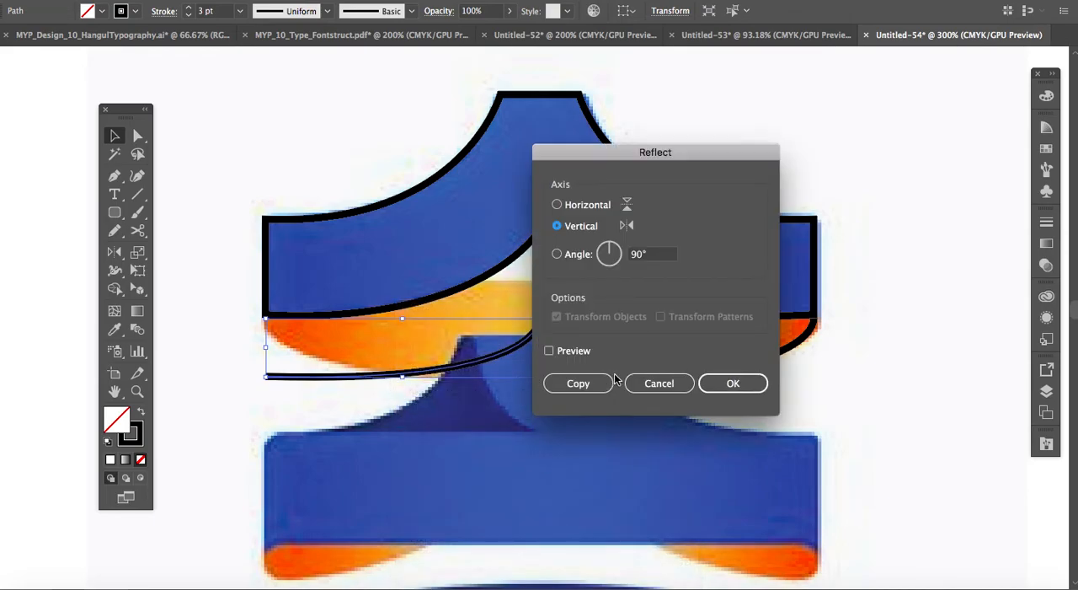
click(728, 382)
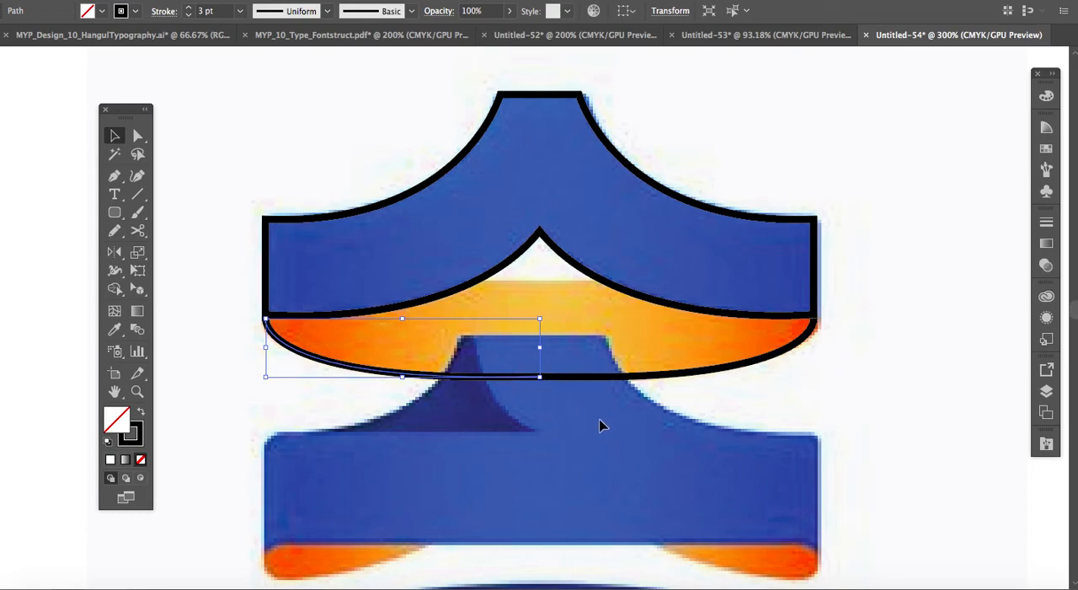
Align the mirrored curve with the right half's centre anchor and stretch its upper end to the ribbon's lower-left corner.
click(597, 423)
drag(390, 379, 389, 371)
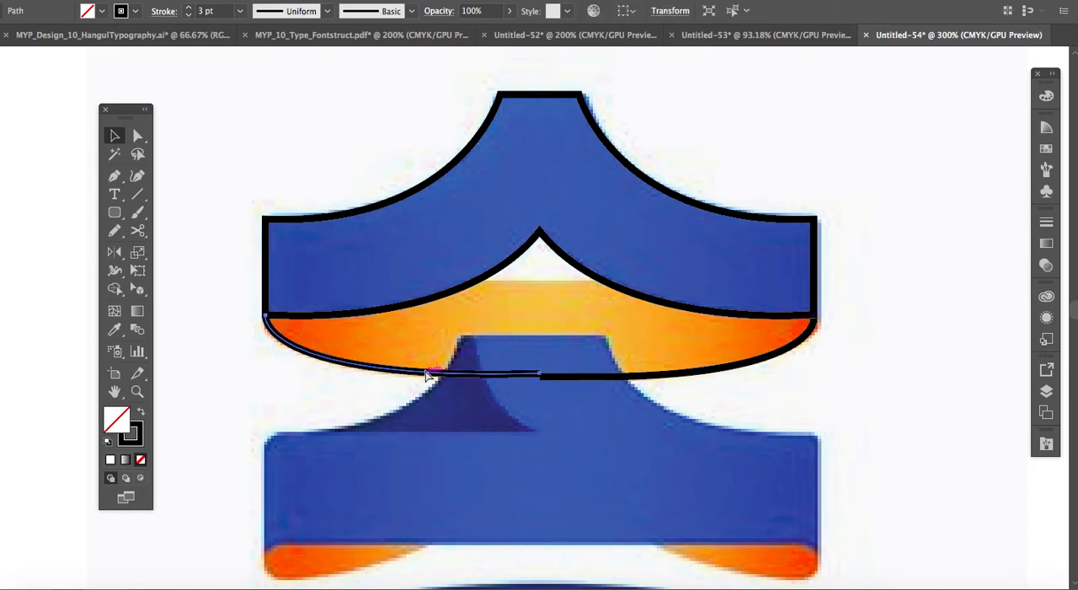
key(ctrl+=)
key(ctrl+=)
drag(772, 382, 775, 388)
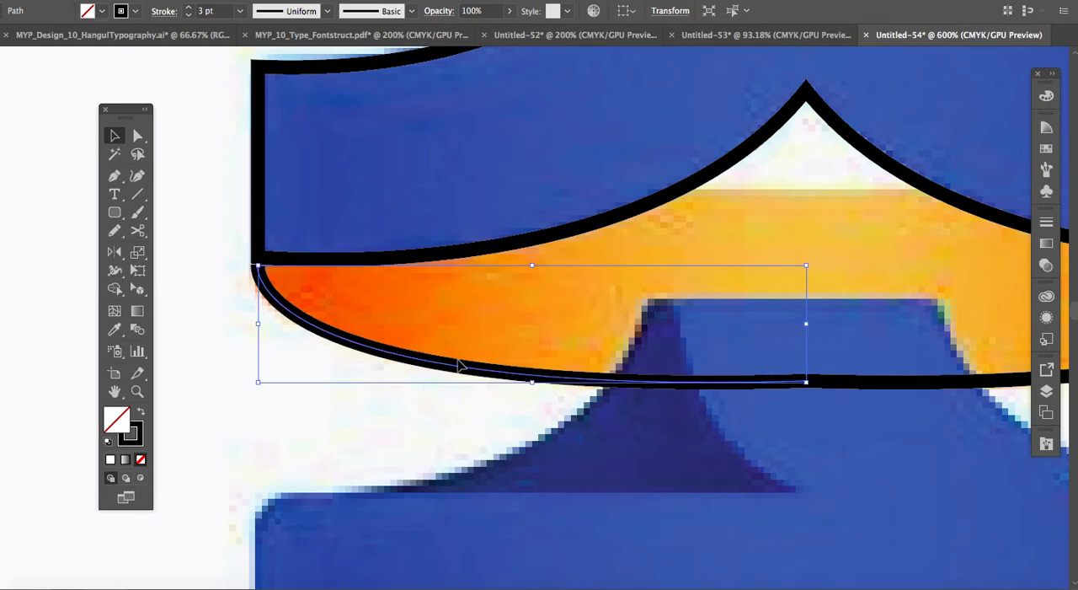
drag(258, 265, 259, 261)
scroll(648, 416, right, 5)
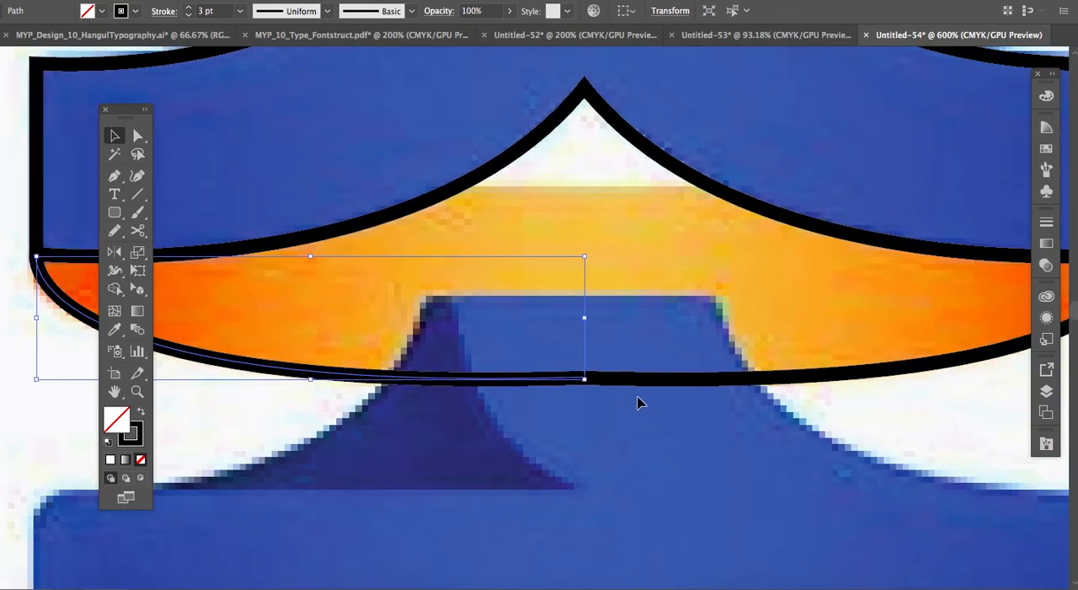
Select both halves of the orange band's lower curve and join them into one path at the centre.
click(618, 383)
click(631, 380)
click(569, 381)
click(634, 383)
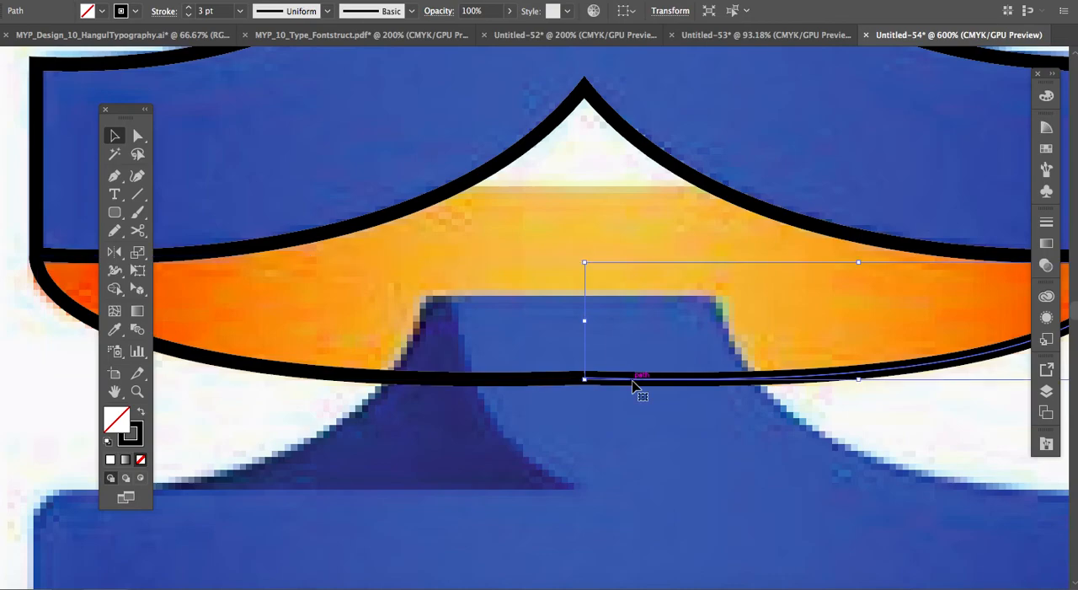
shift+click(561, 381)
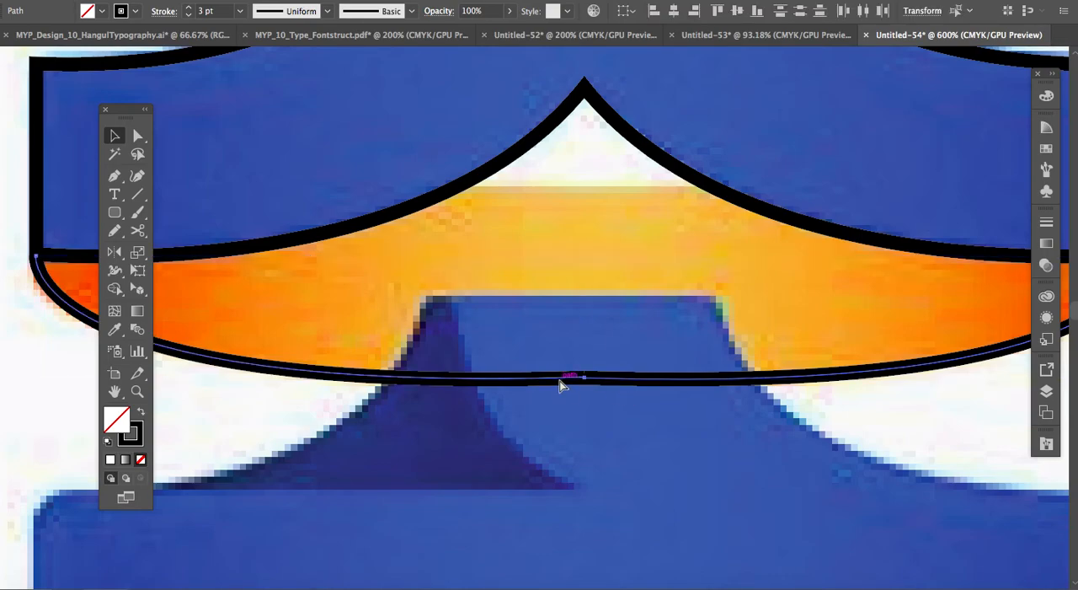
scroll(559, 381, up, 4)
scroll(564, 390, down, 1)
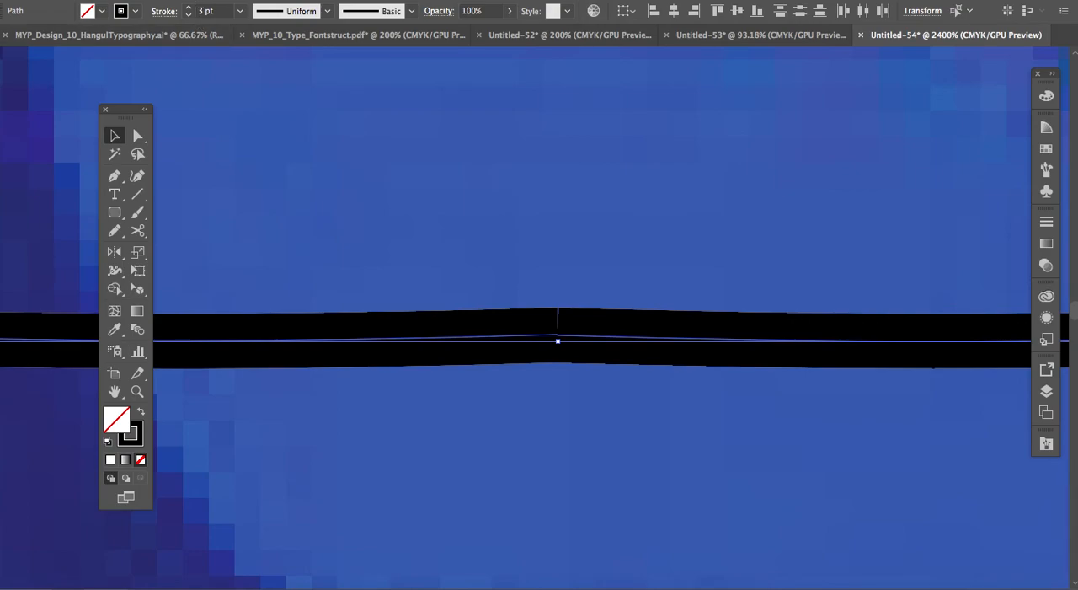
mouse_move(265, 294)
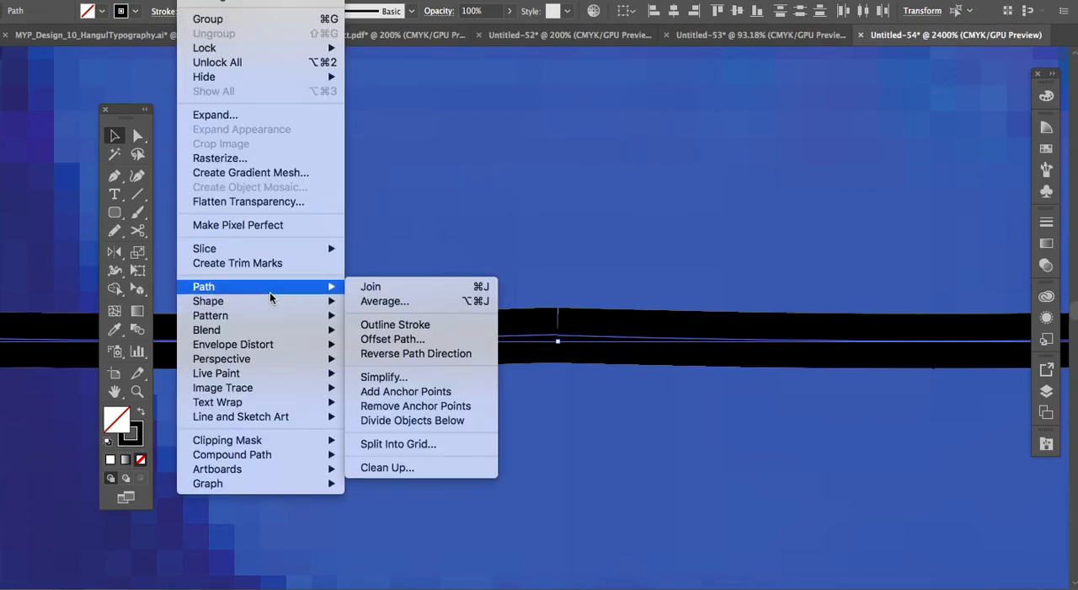
click(482, 289)
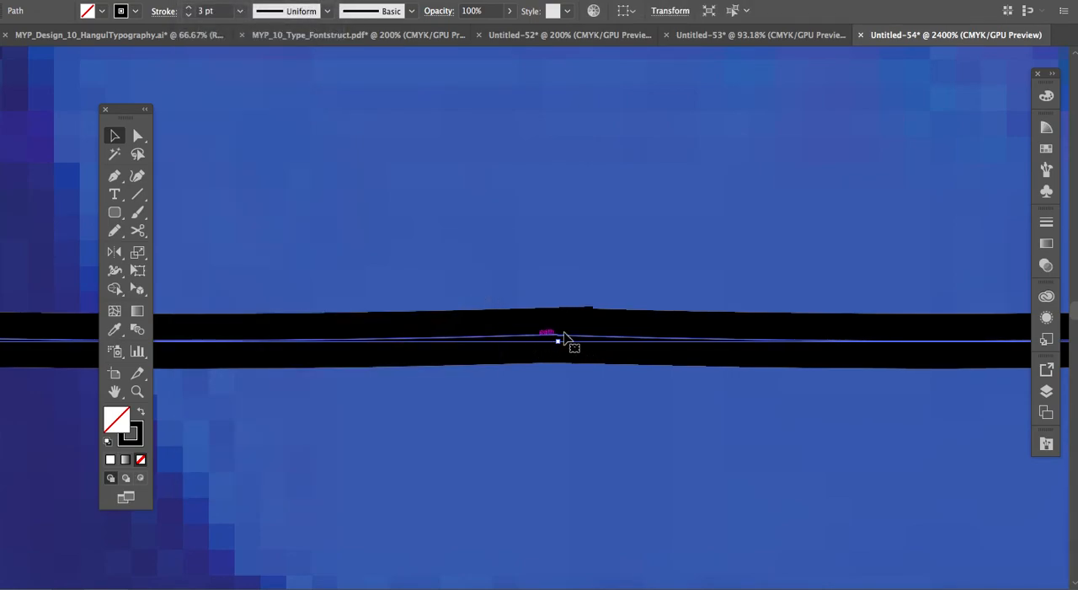
Close the orange band's outline with the Pen tool, running its upper curve through X 289.95 pt, Y 145 pt and X 410.29 pt, Y 130.67 pt.
key(super+minus)
key(super+minus)
key(super+minus)
key(super+minus)
key(super+minus)
key(super+minus)
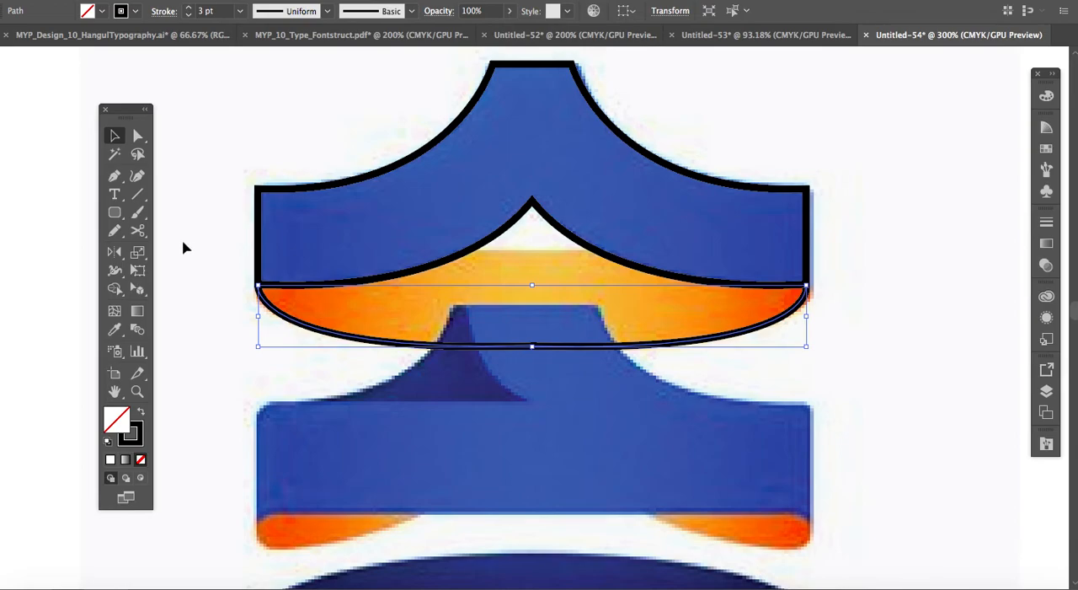
click(114, 175)
drag(258, 287, 261, 221)
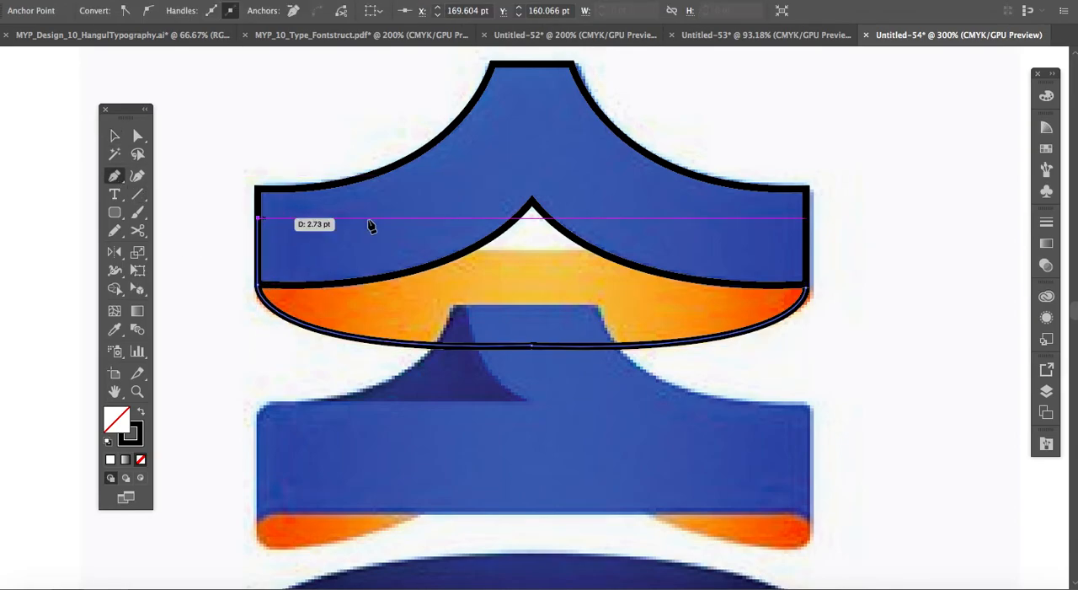
drag(533, 250, 636, 246)
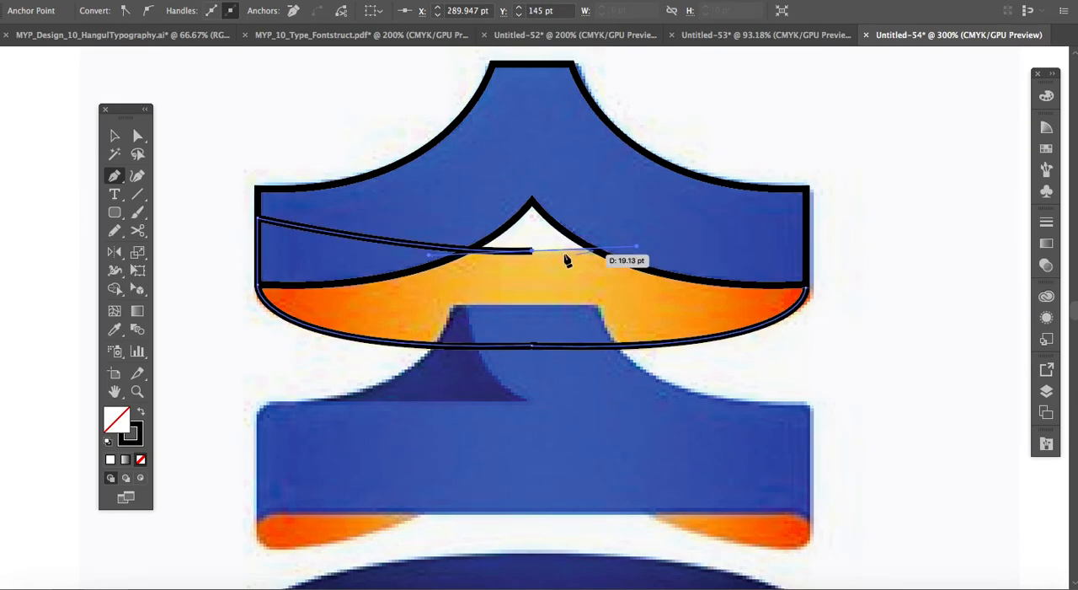
click(532, 250)
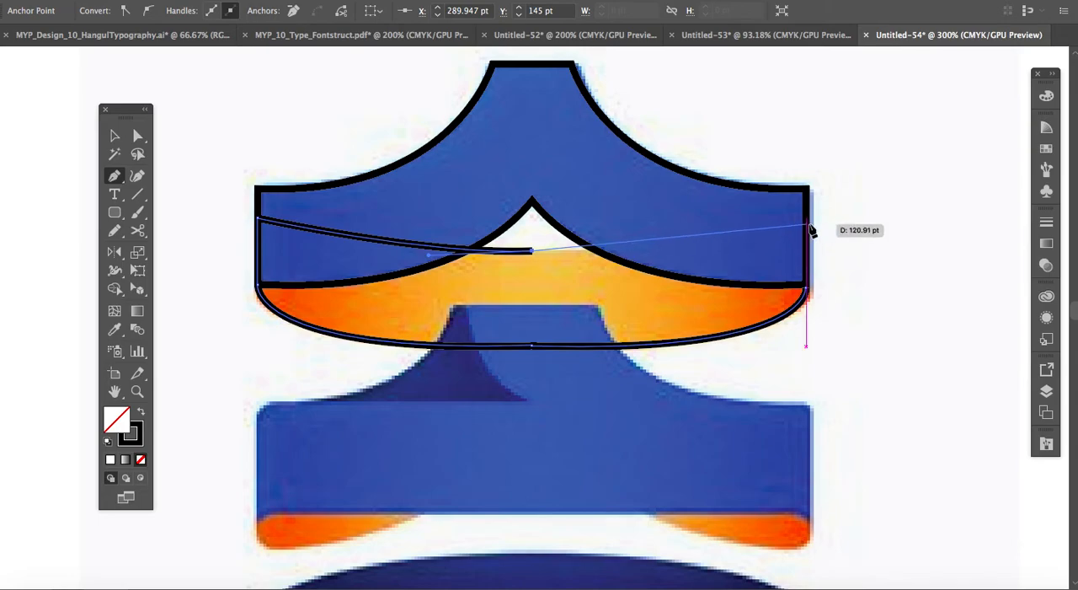
drag(808, 221, 814, 302)
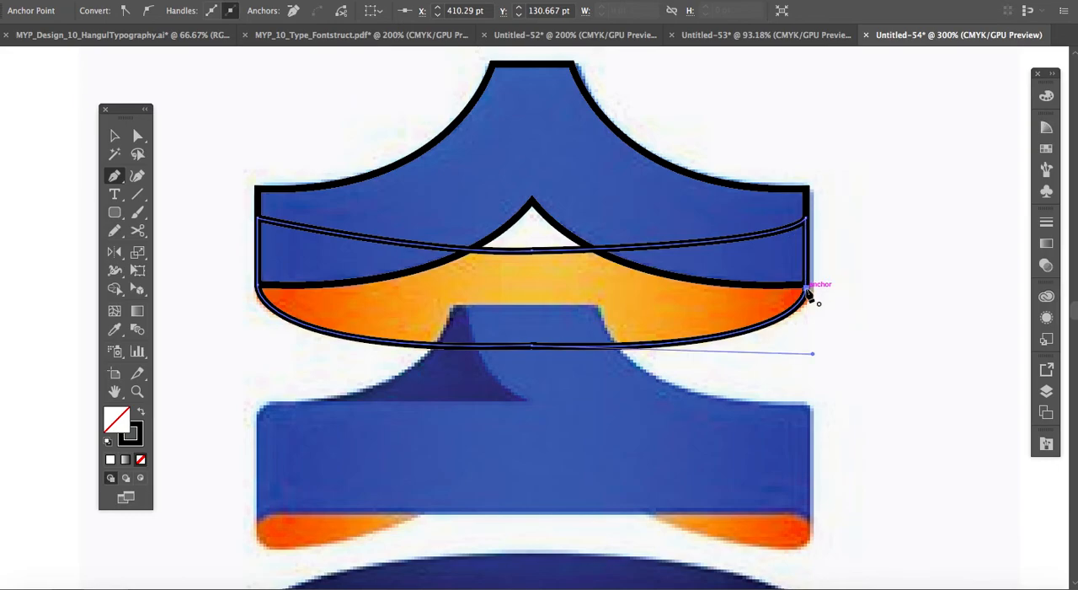
key(v)
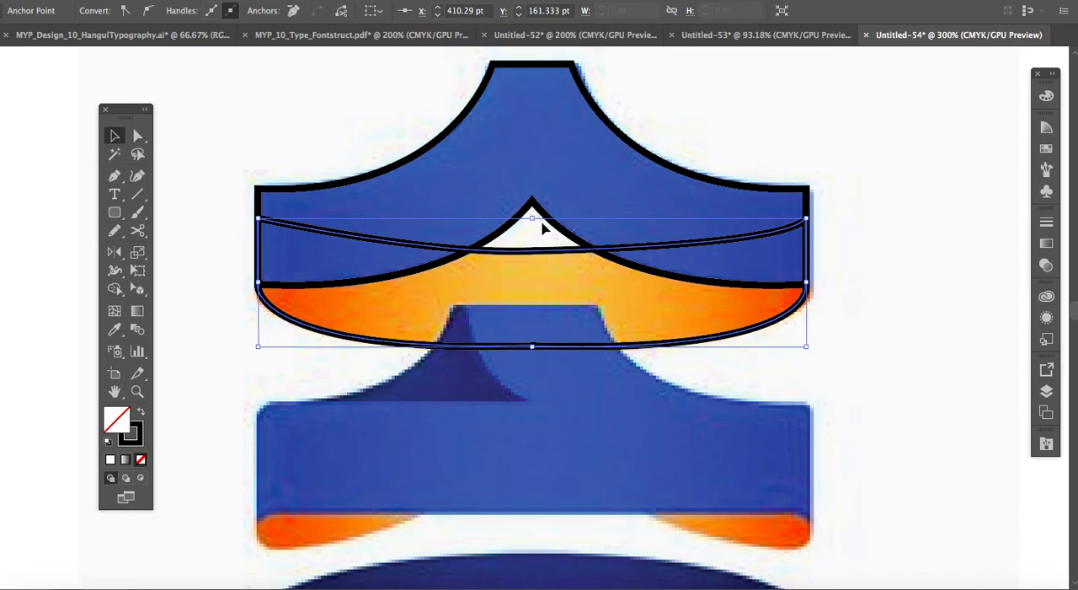
Fill the ribbon shape with the reference image's blue using the Eyedropper, at C 85.19, M 66.98, Y 0, K 0.
click(1047, 393)
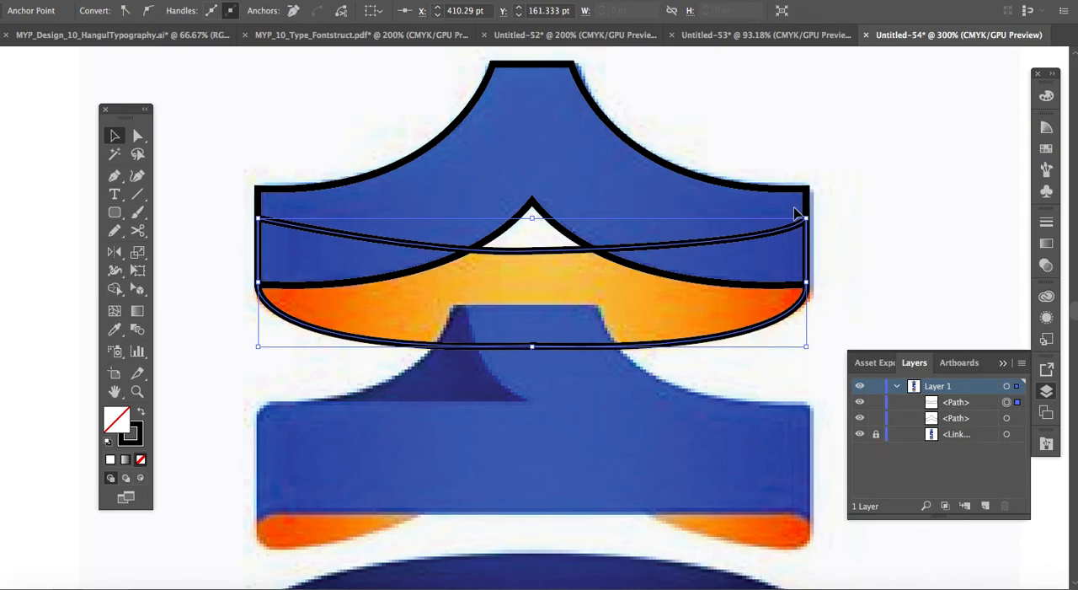
click(684, 332)
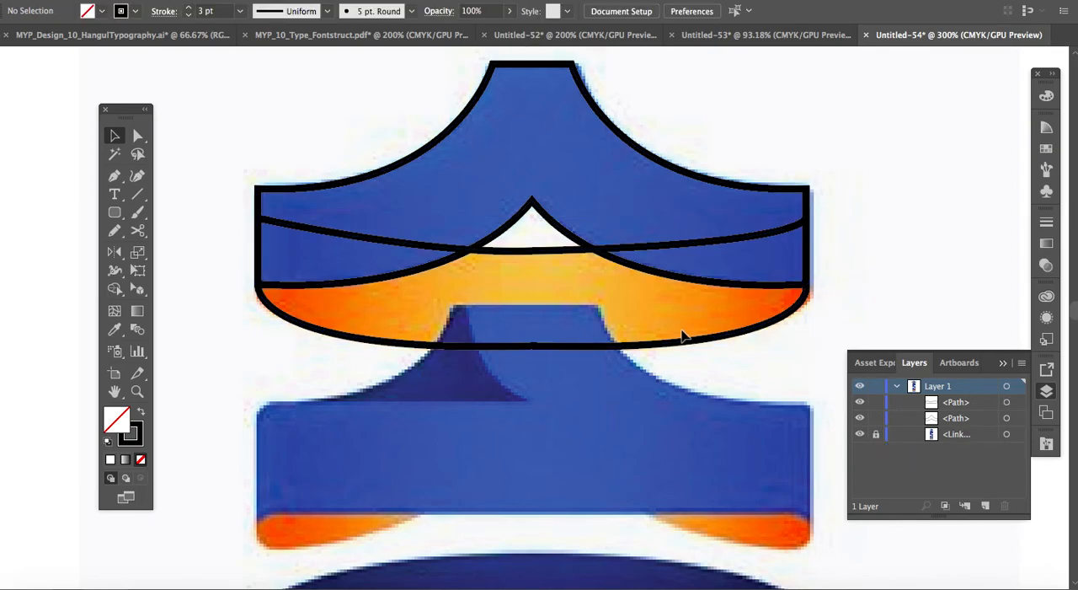
click(683, 349)
click(685, 177)
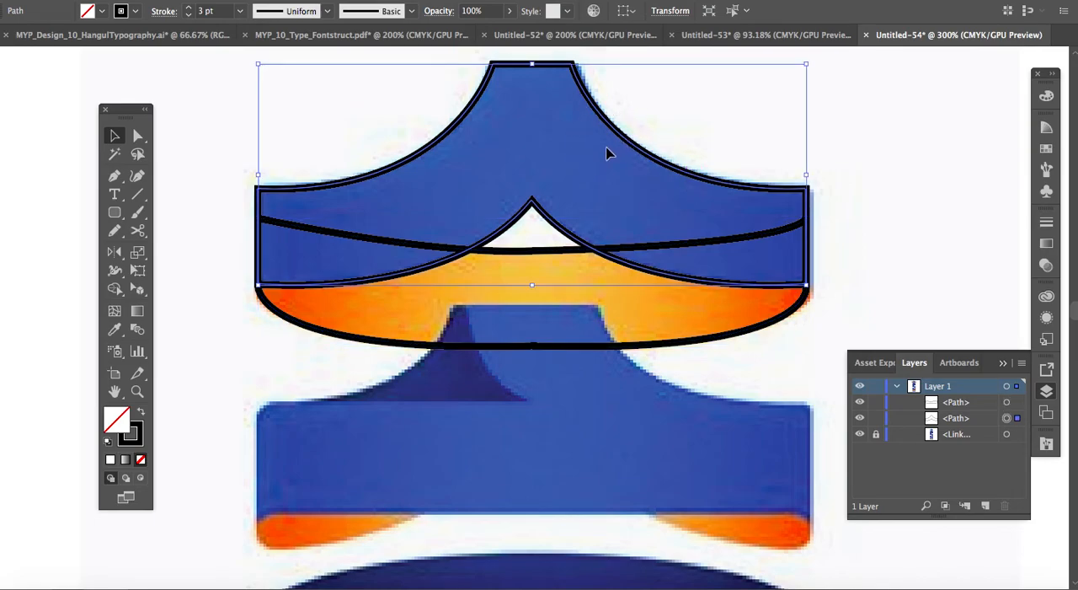
click(1047, 95)
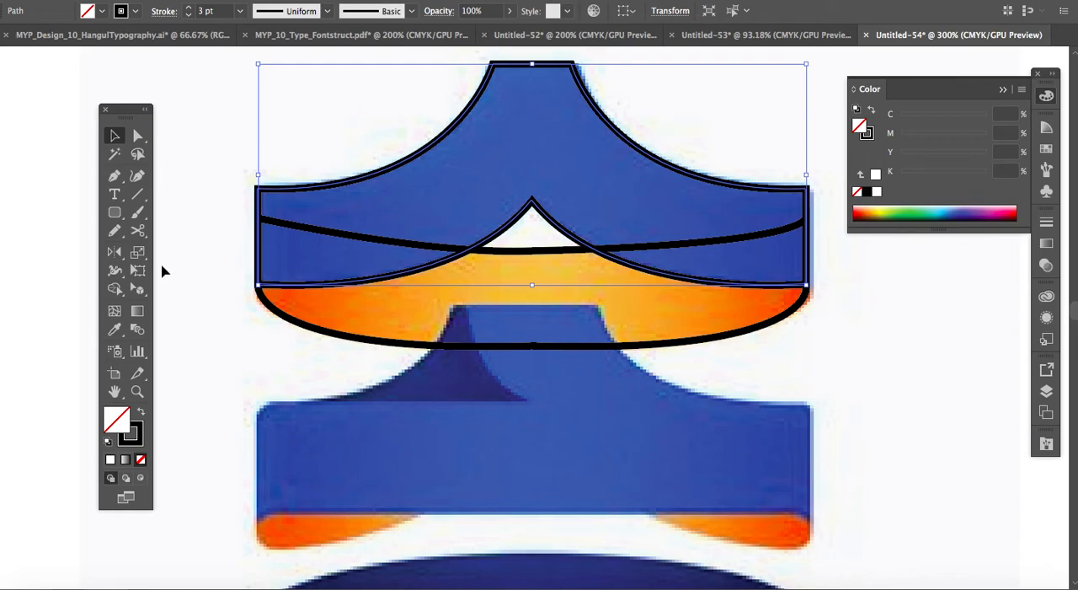
click(114, 330)
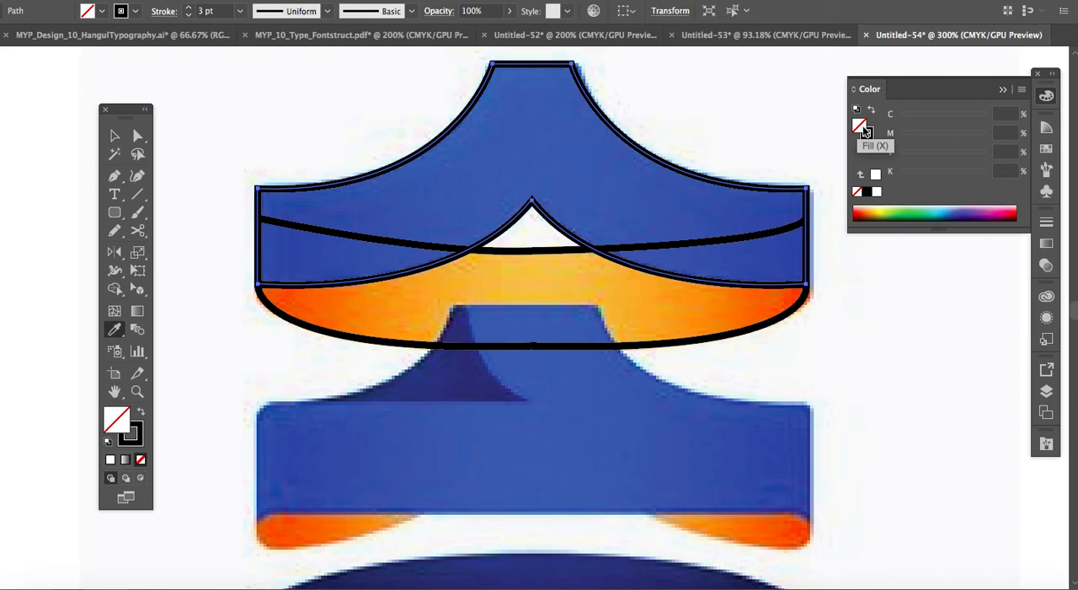
click(666, 212)
click(649, 287)
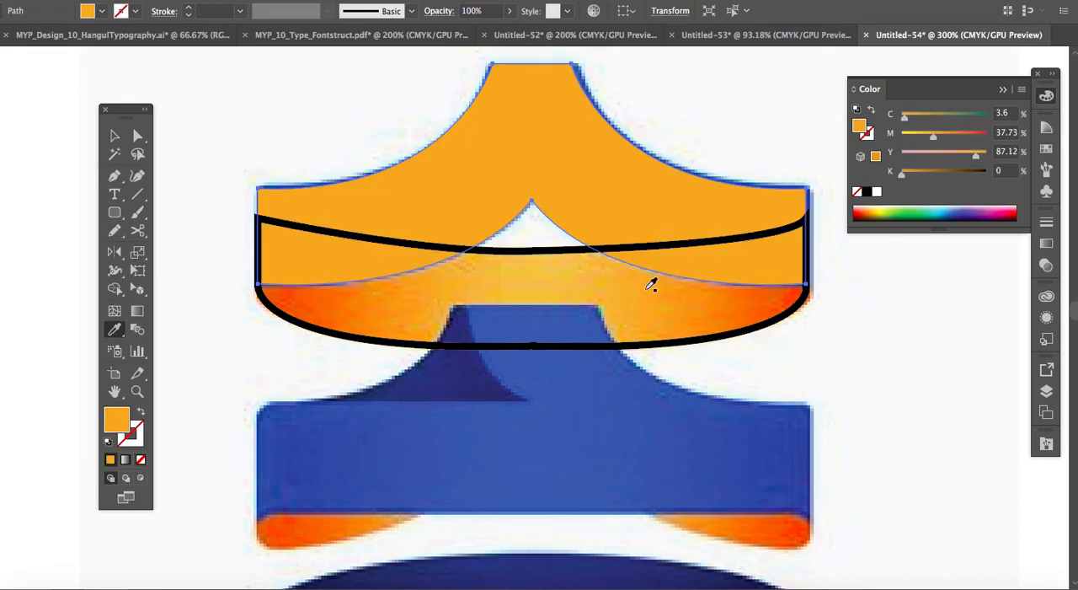
click(529, 384)
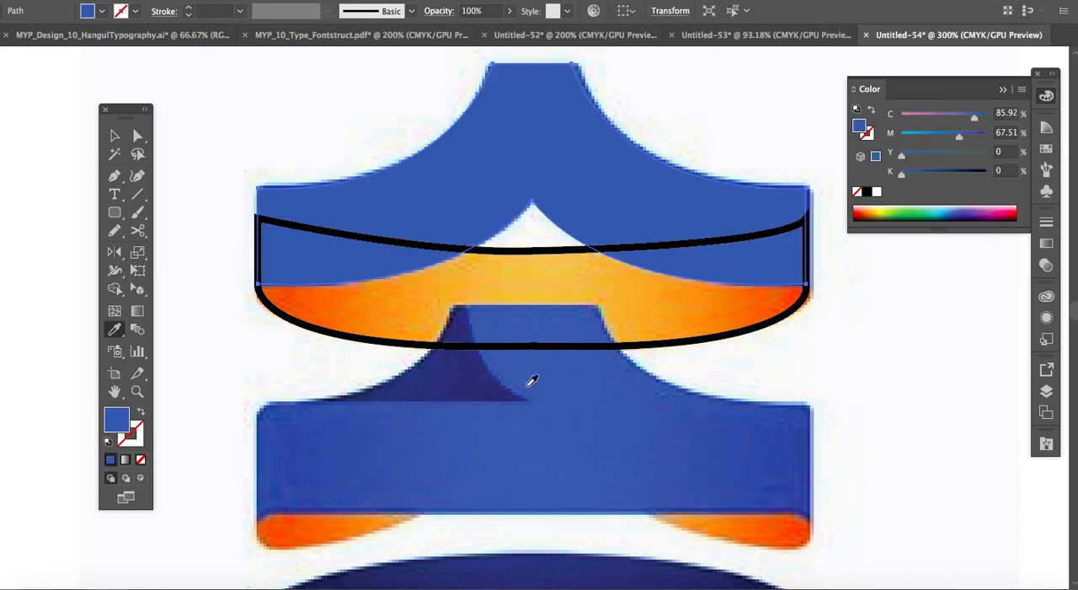
click(478, 380)
click(430, 430)
click(115, 135)
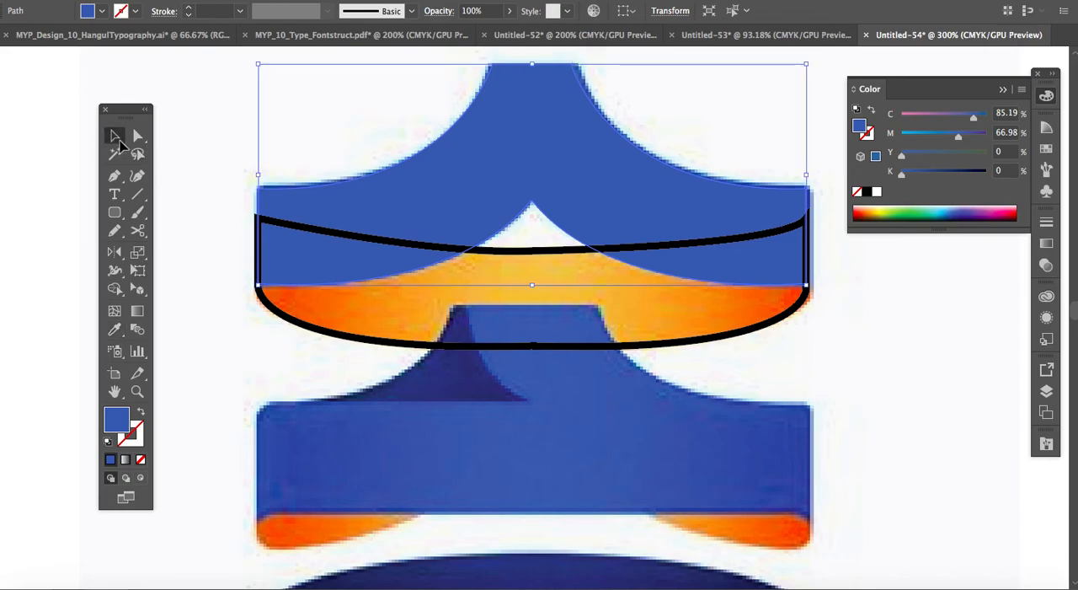
click(248, 140)
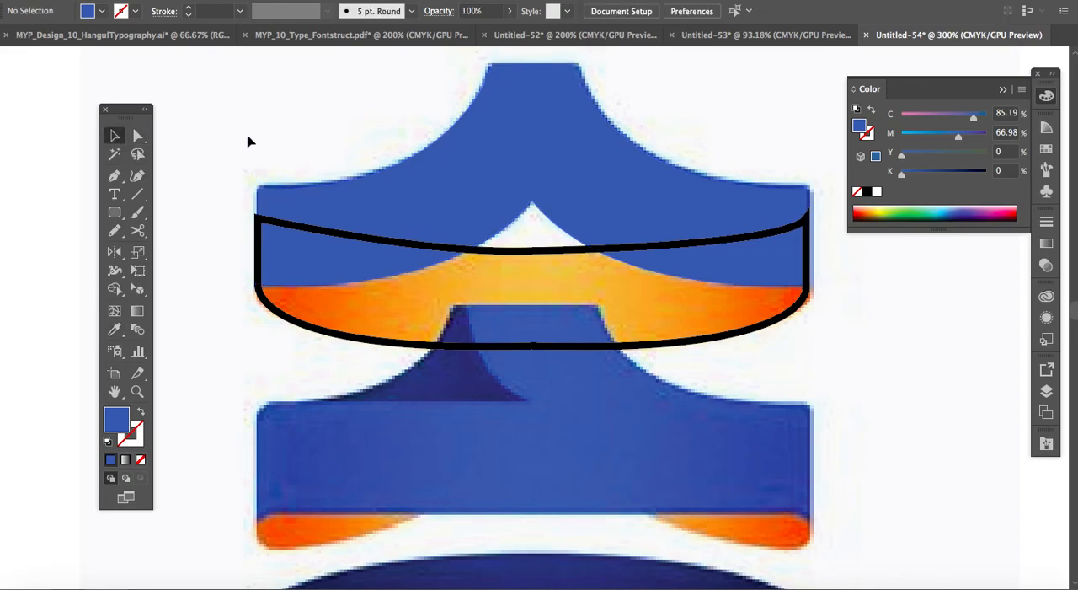
Send the orange band's outline to the back so it sits behind the blue ribbon shape.
click(521, 258)
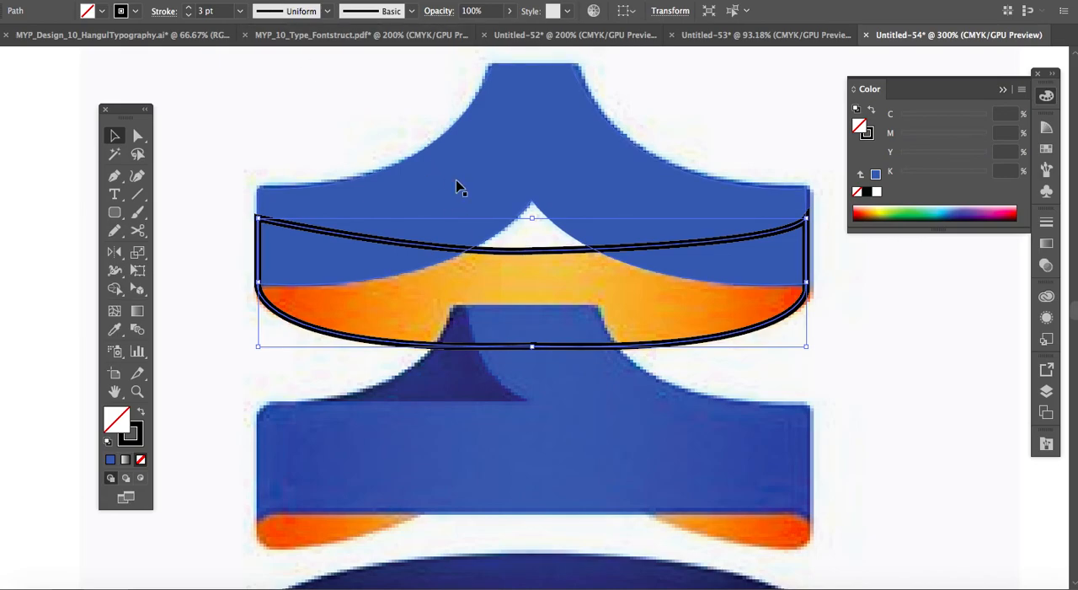
key(a)
key(v)
click(217, 7)
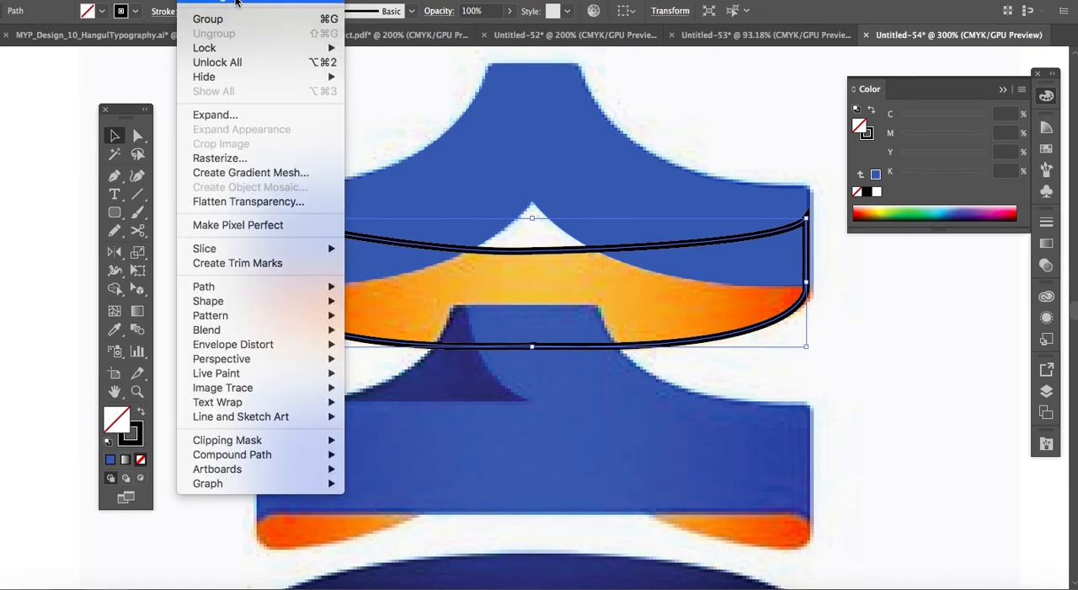
mouse_move(239, 4)
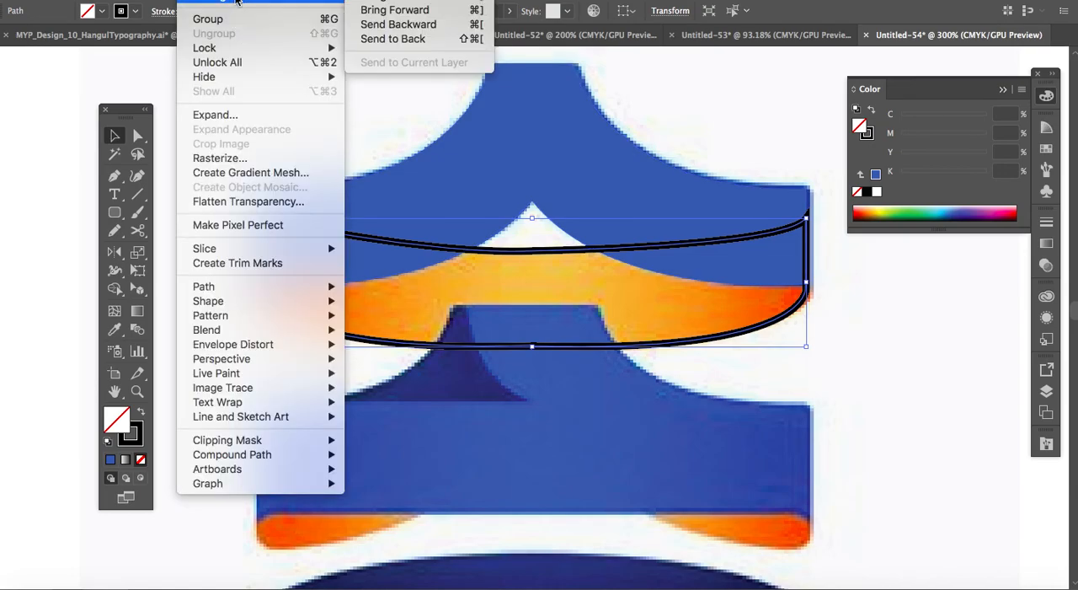
click(368, 40)
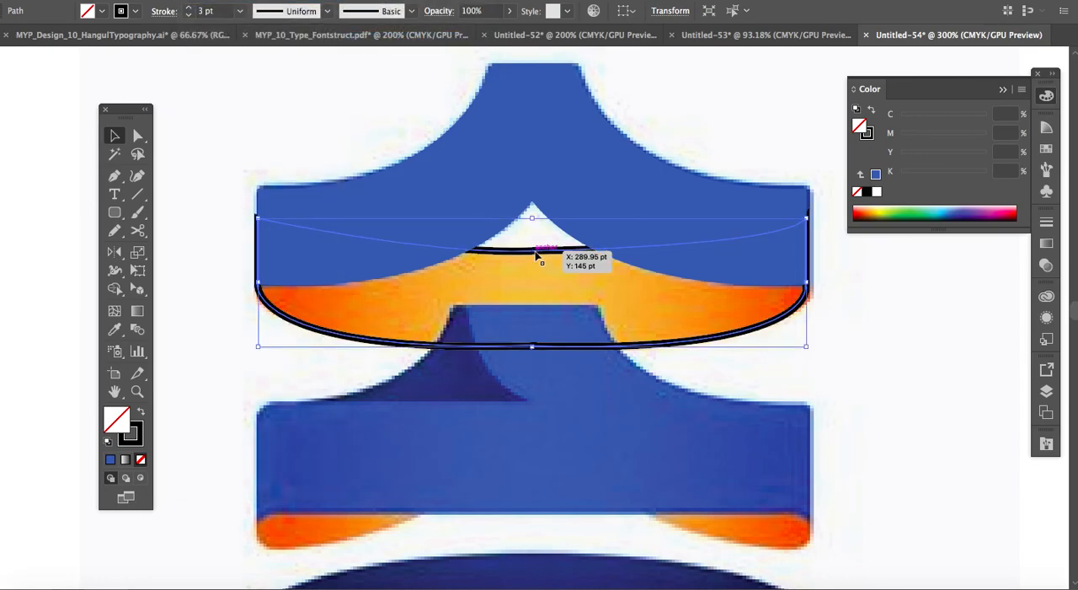
Fill the orange band with the reference image's yellow-orange using the Eyedropper, at C 5.14, M 26.52, Y 75.92, K 0, keeping it behind the blue ribbon.
key(shift+super+bracketright)
key(shift+super+bracketleft)
key(i)
click(548, 282)
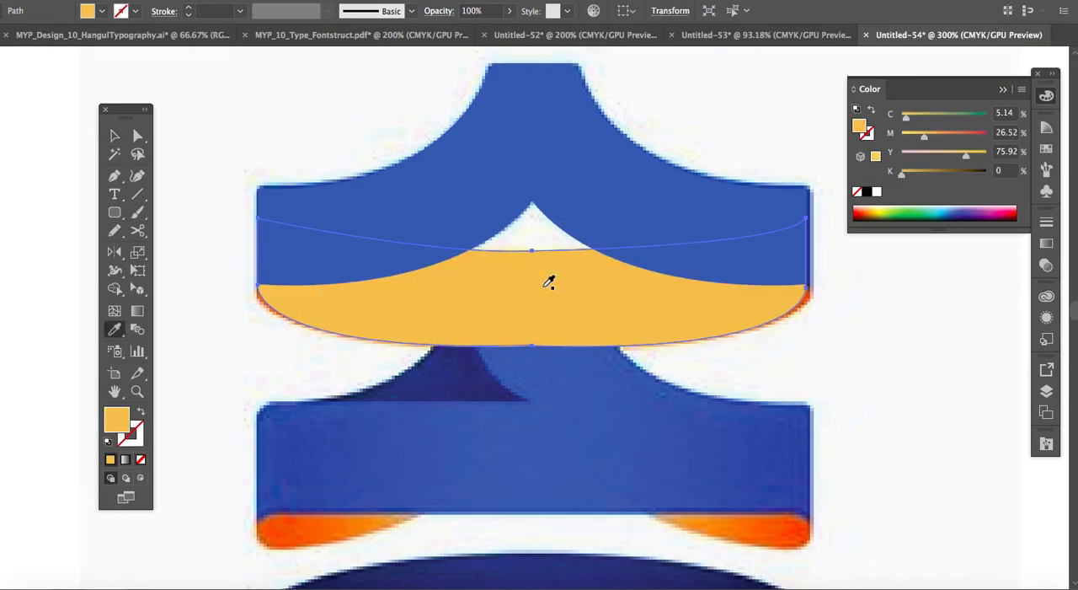
Copy the traced blue ribbon and orange band together and place the copy near the top of the blank artboard beside the reference.
click(114, 136)
key(super+minus)
key(super+minus)
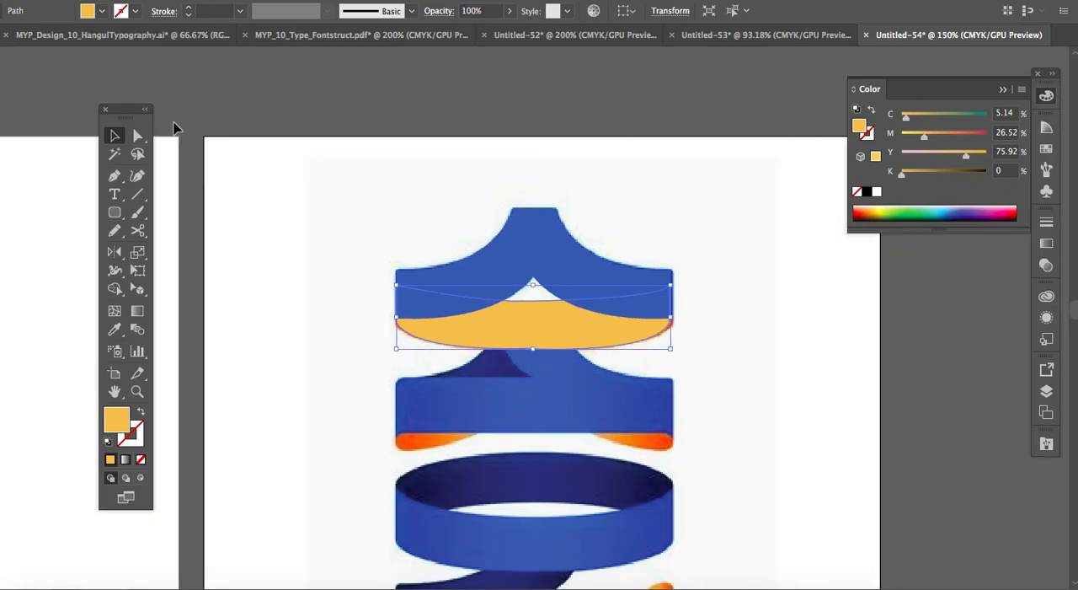
key(super+minus)
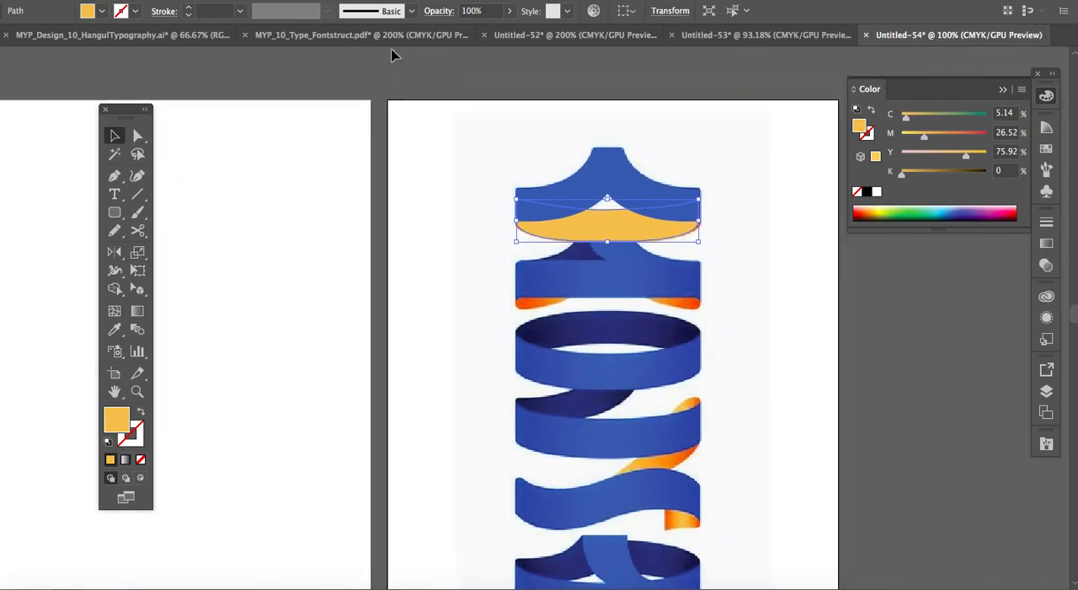
drag(513, 85, 638, 233)
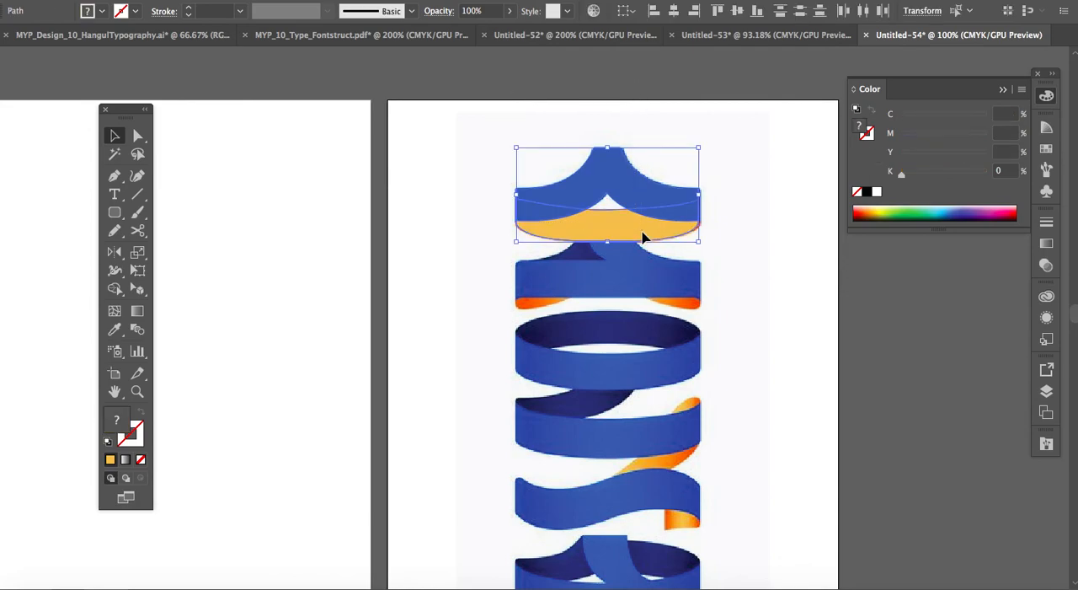
key(super+c)
scroll(665, 199, left, 8)
key(super+v)
drag(552, 329, 503, 234)
click(572, 315)
Delete the original traced orange band lying over the reference image.
scroll(573, 313, right, 8)
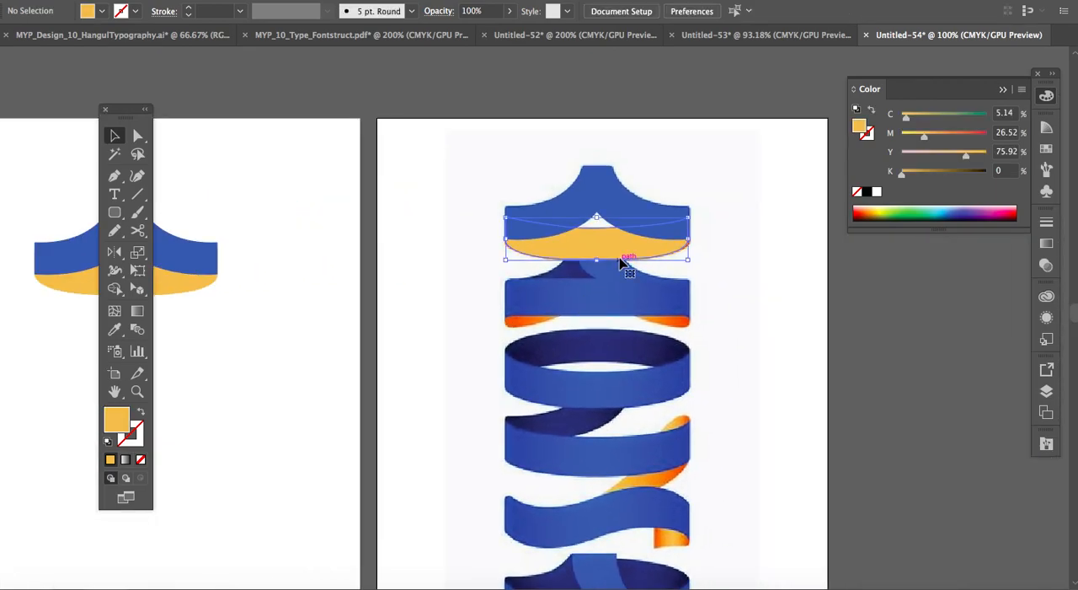
click(621, 263)
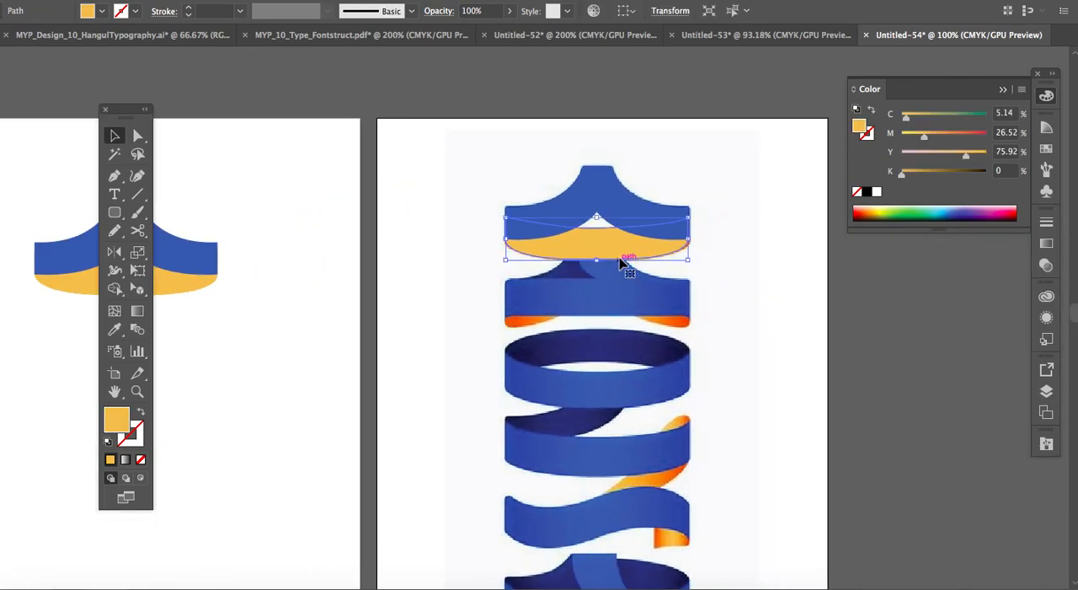
key(Delete)
scroll(616, 263, left, 8)
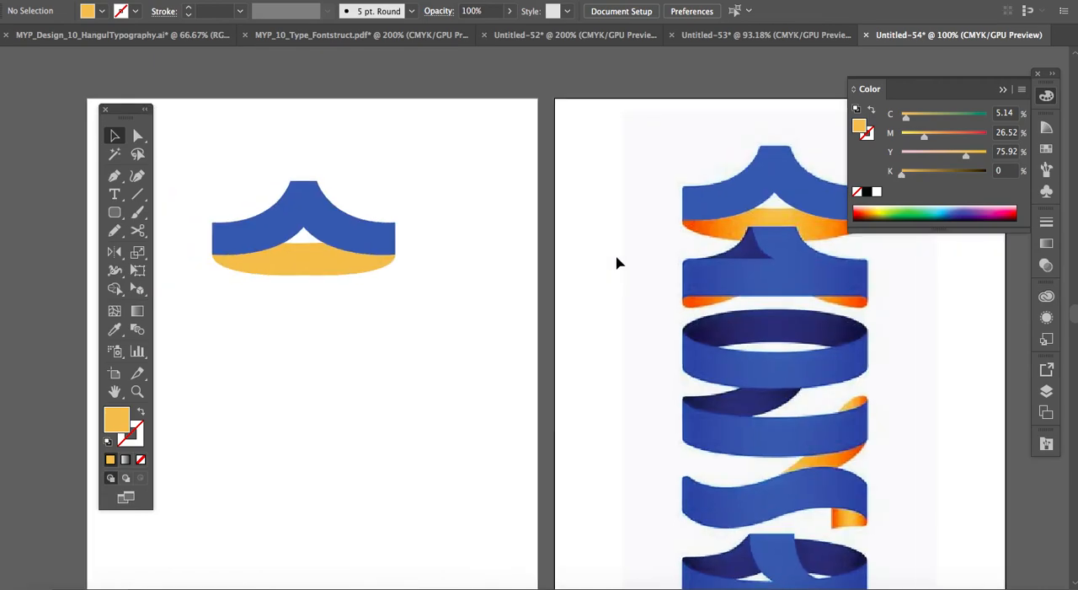
Nudge the copied orange band up three increments beneath the blue ribbon on the blank artboard.
scroll(617, 263, right, 3)
scroll(616, 263, right, 1)
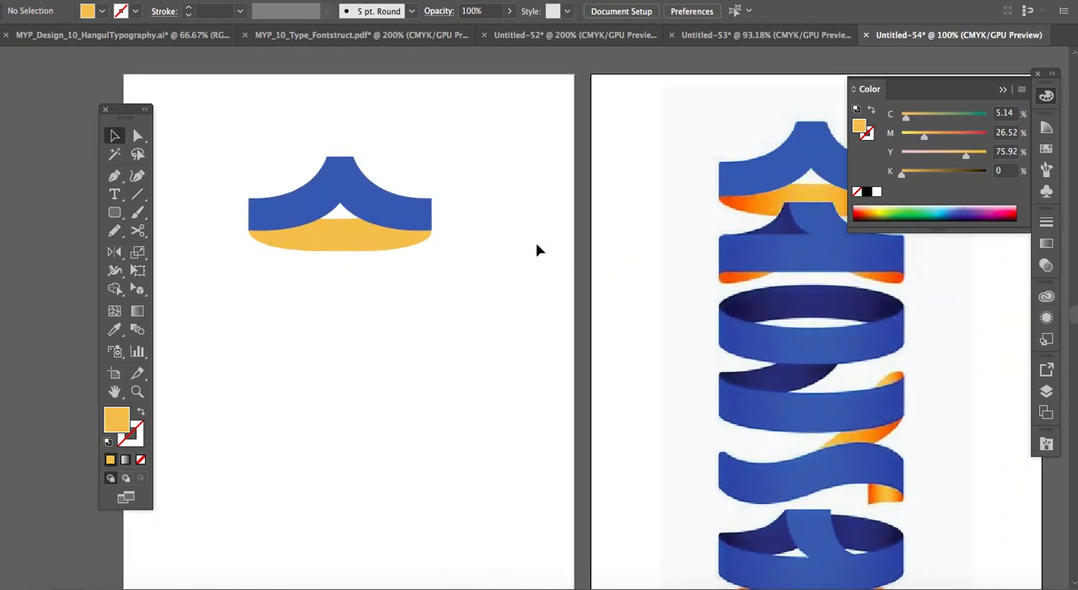
scroll(681, 247, right, 3)
scroll(681, 247, down, 1)
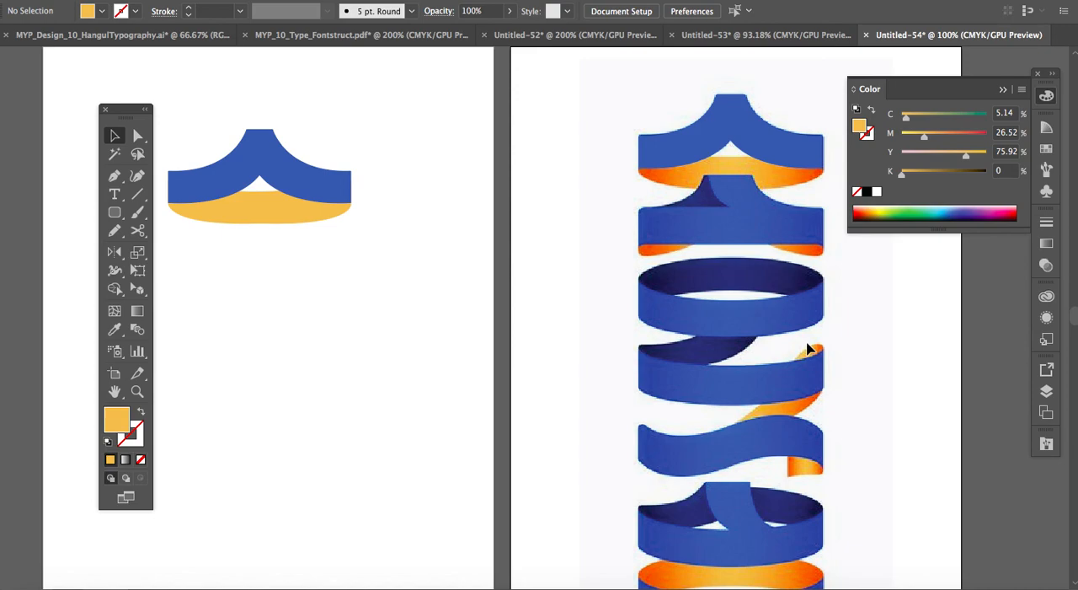
scroll(555, 245, left, 3)
scroll(555, 245, down, 1)
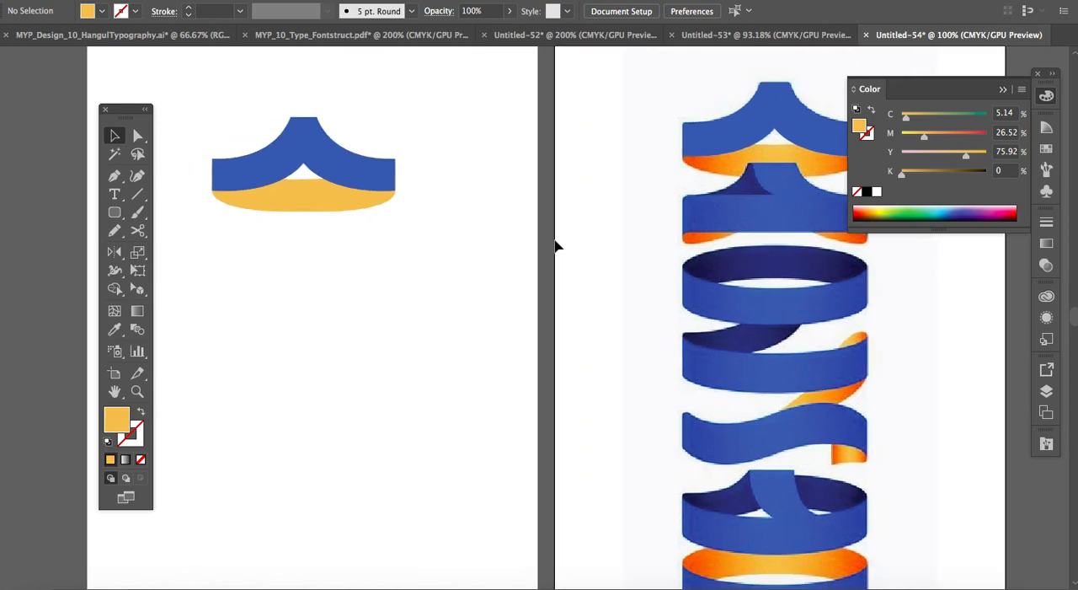
click(361, 203)
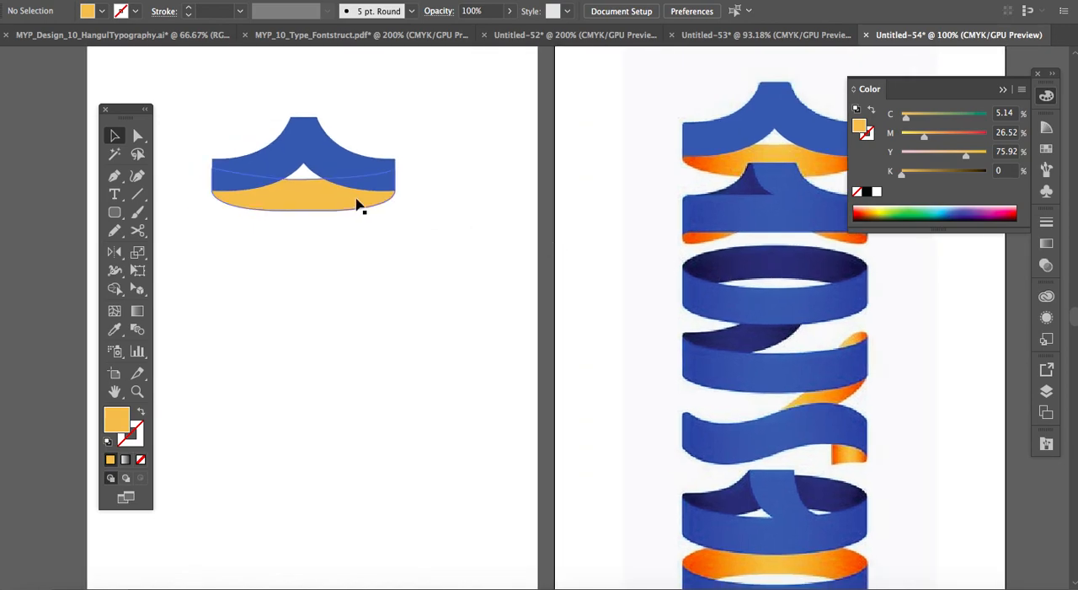
key(Up)
key(Up)
key(Up)
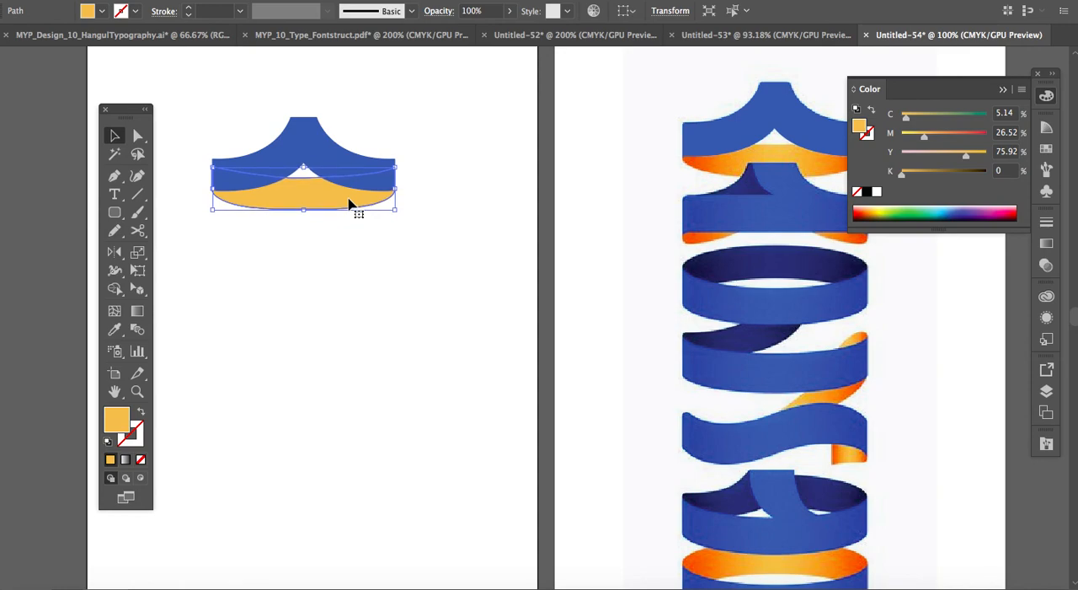
click(364, 279)
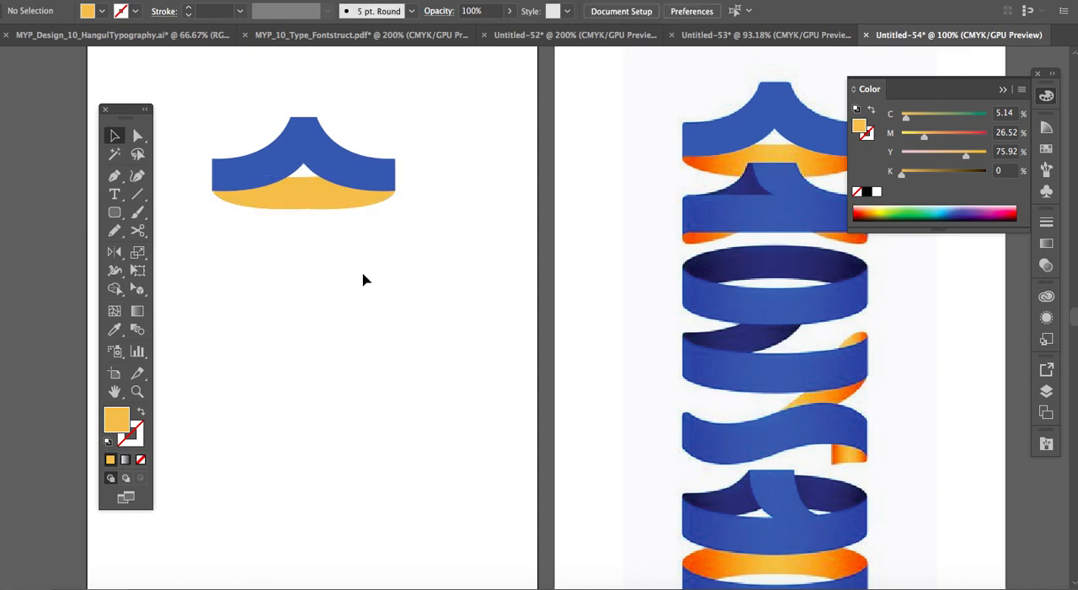
Collapse the Color panel to uncover the reference artboard.
scroll(364, 280, up, 2)
scroll(363, 280, right, 1)
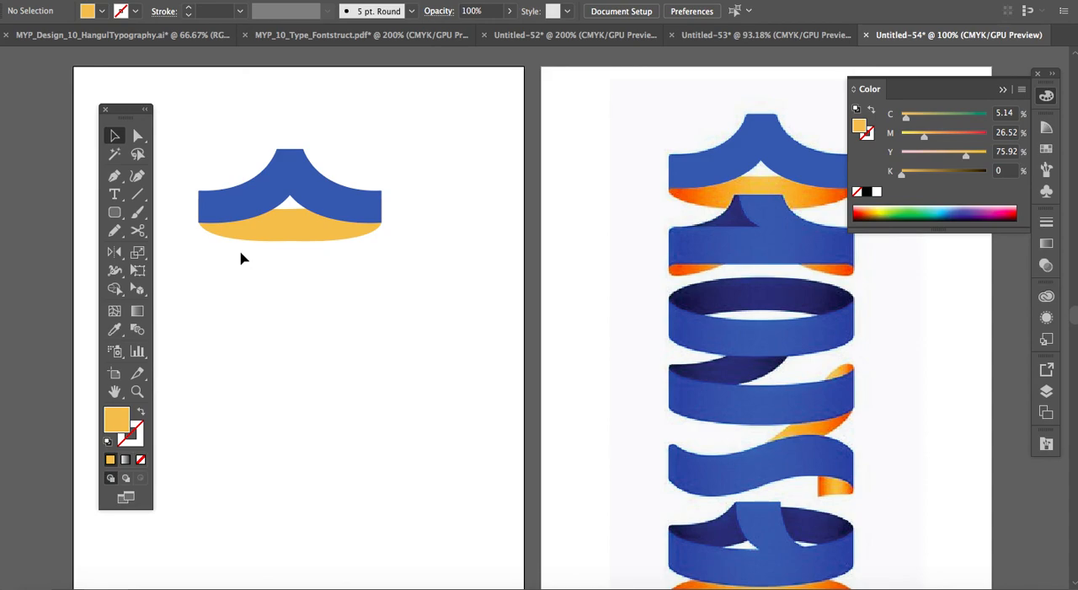
click(1003, 88)
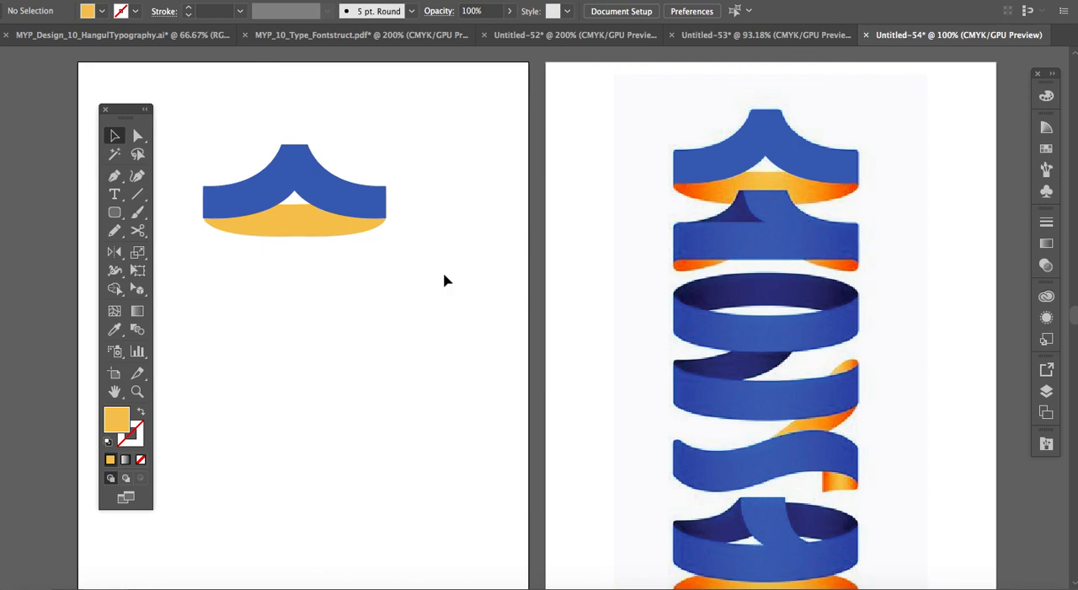
scroll(503, 225, down, 3)
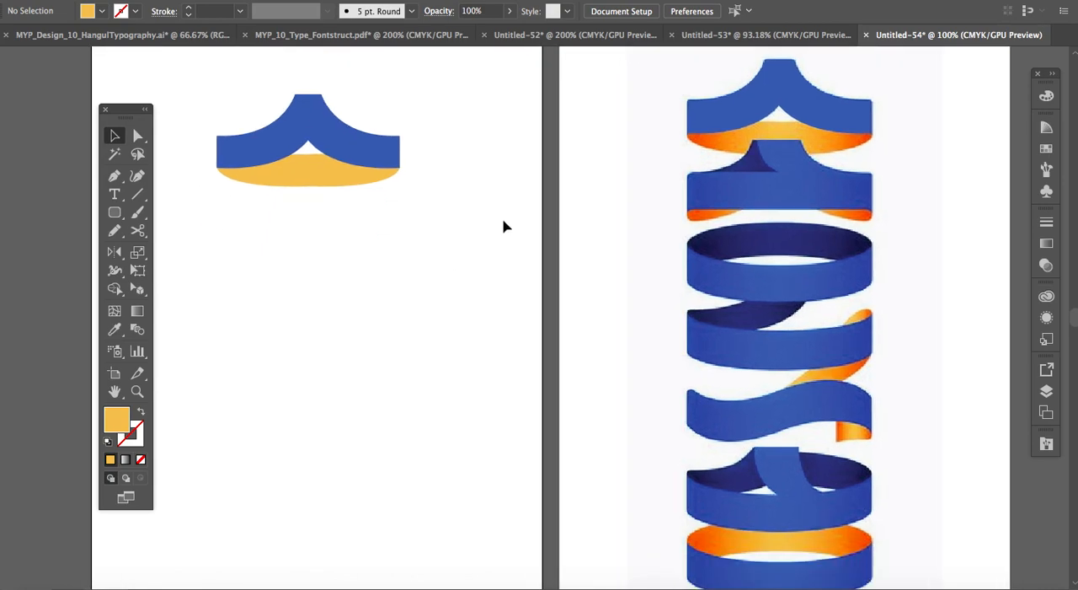